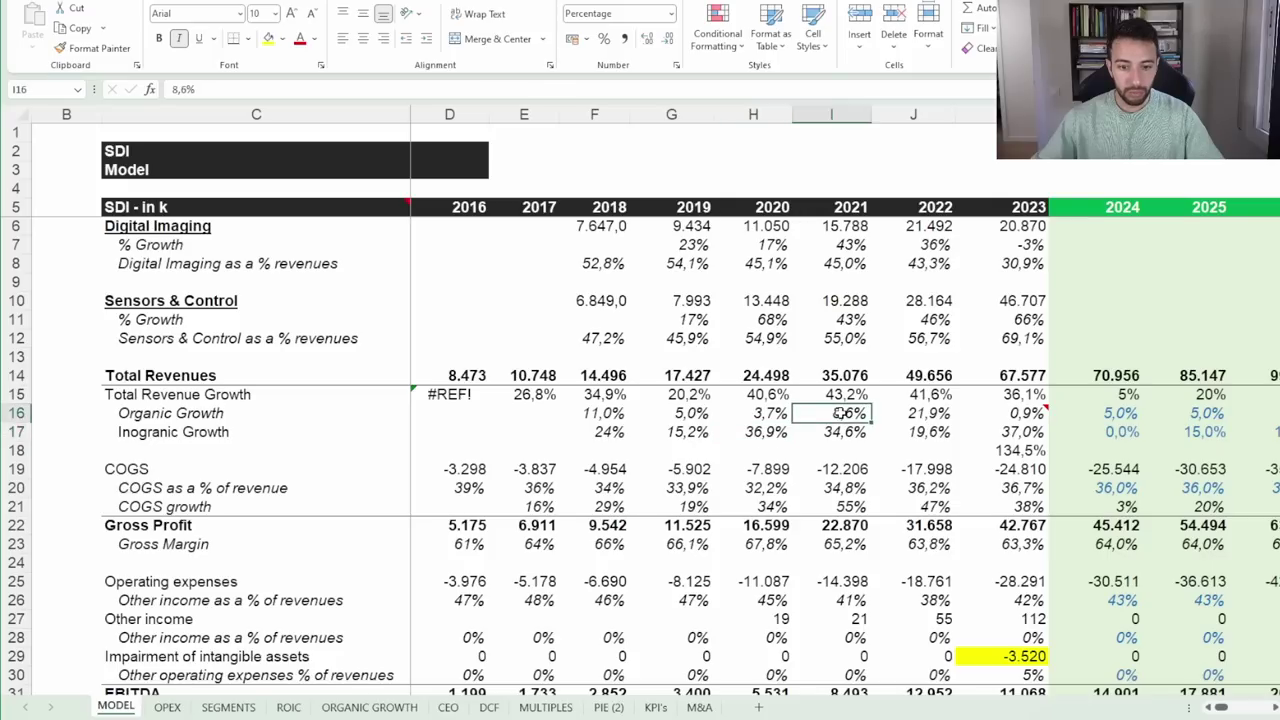
# Examine 2022 organic growth in the model, and the Organic 1-time COVID amounts and growth percentages for 2021–2023 on the ORGANIC GROWTH sheet
pyautogui.click(900, 418)
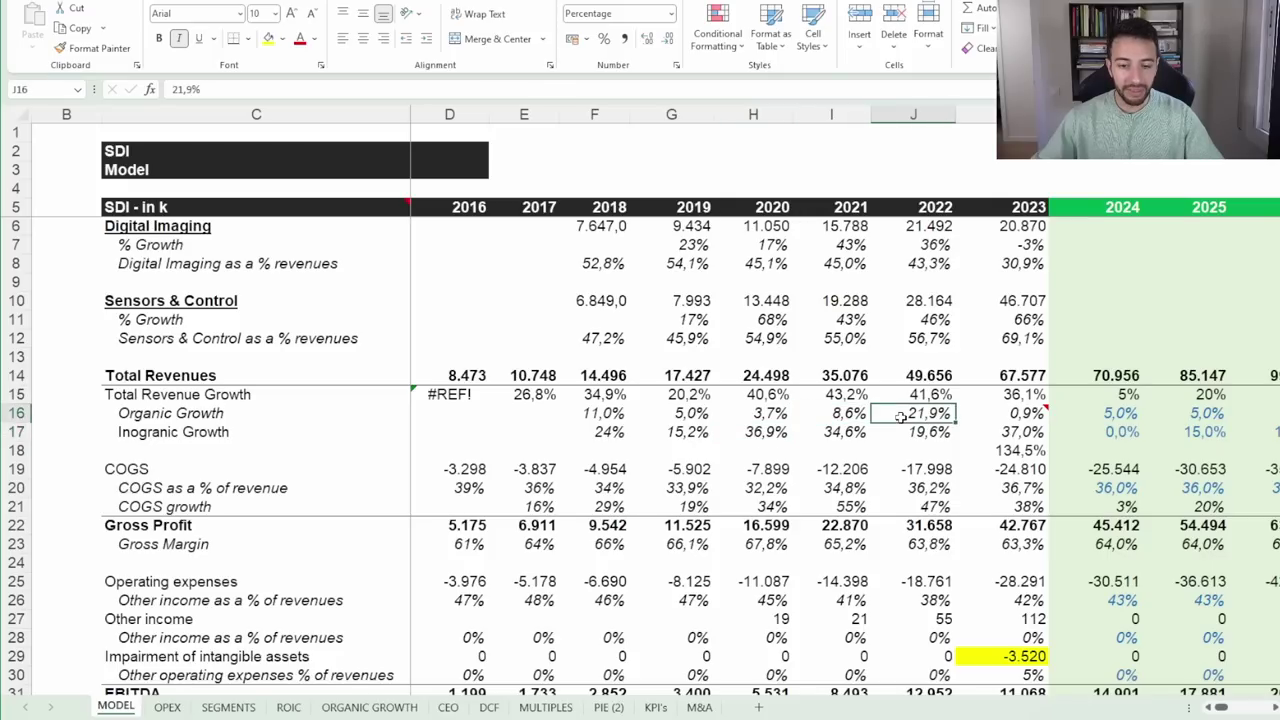
pyautogui.click(366, 707)
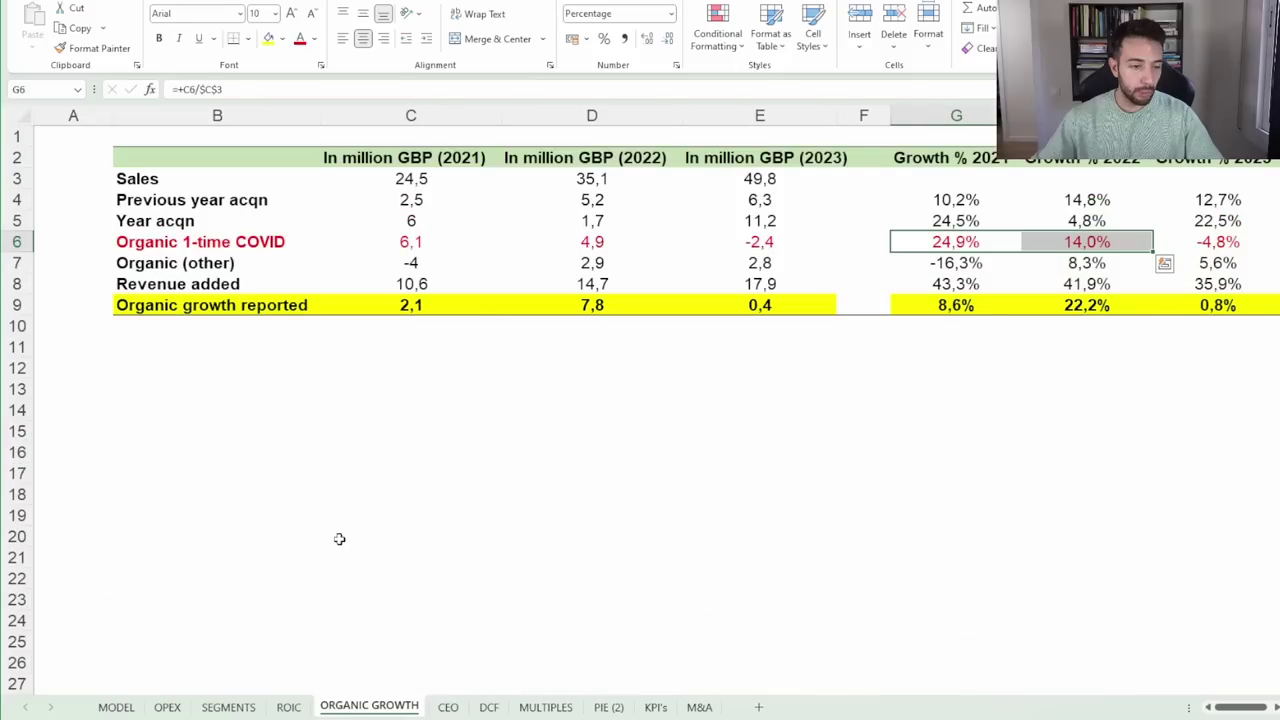
pyautogui.moveTo(252, 248); pyautogui.dragTo(745, 246)
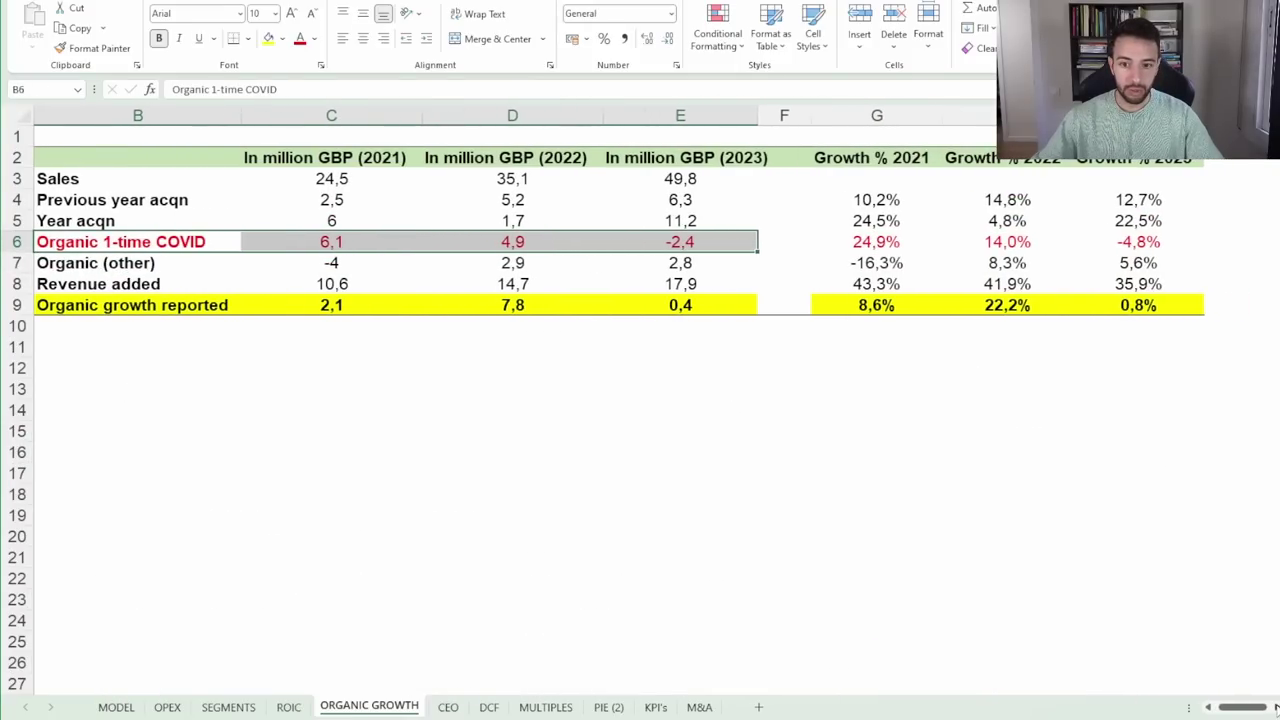
pyautogui.moveTo(138, 242); pyautogui.dragTo(1276, 250)
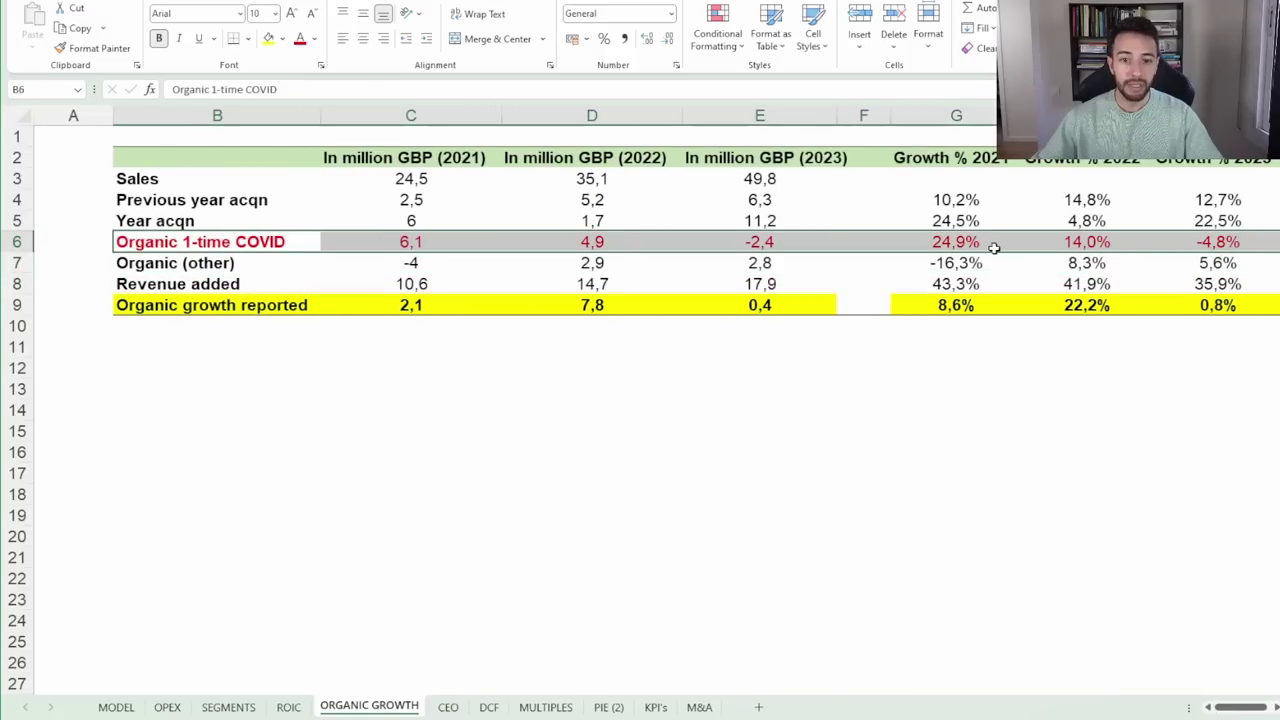
pyautogui.click(985, 241)
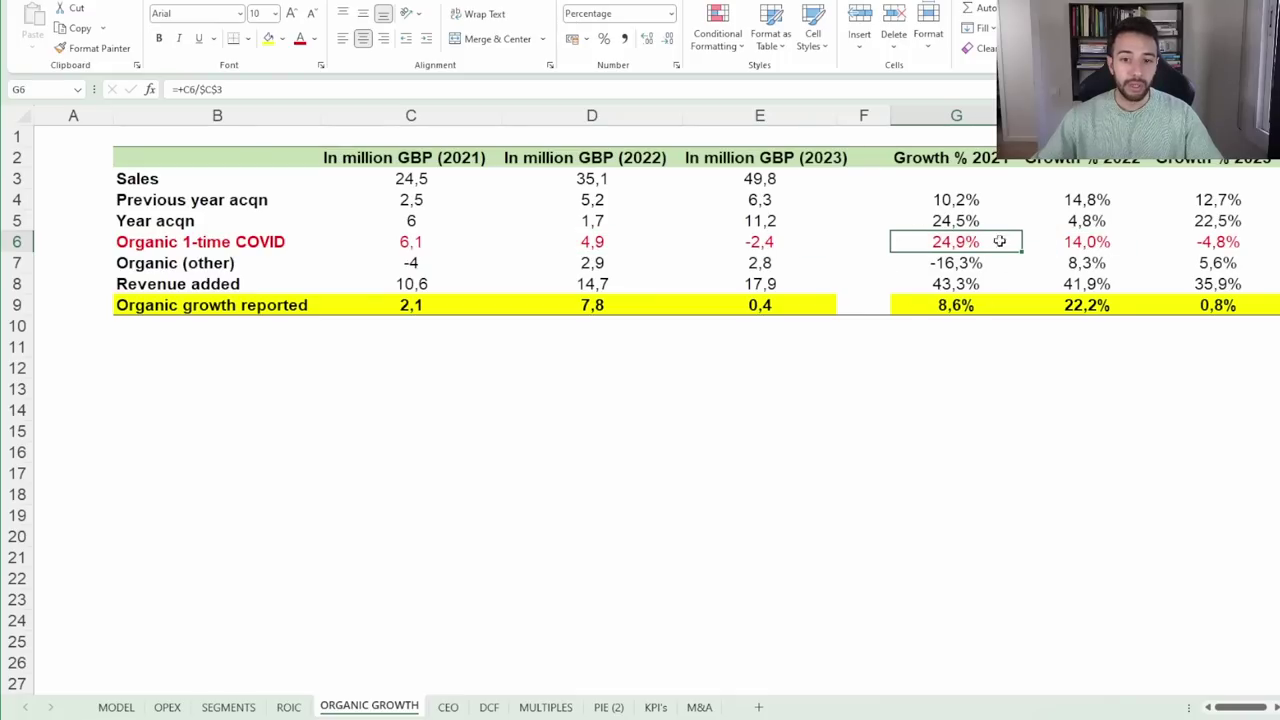
pyautogui.click(1068, 240)
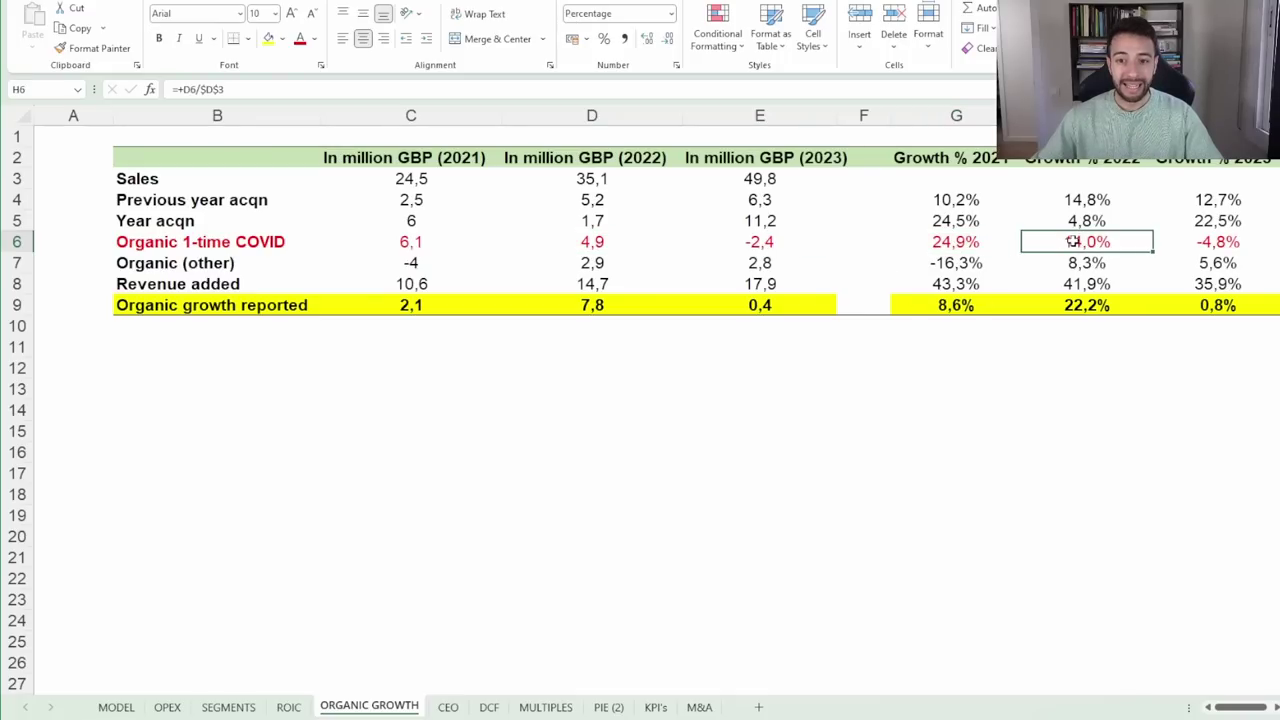
pyautogui.moveTo(955, 242); pyautogui.dragTo(1212, 244)
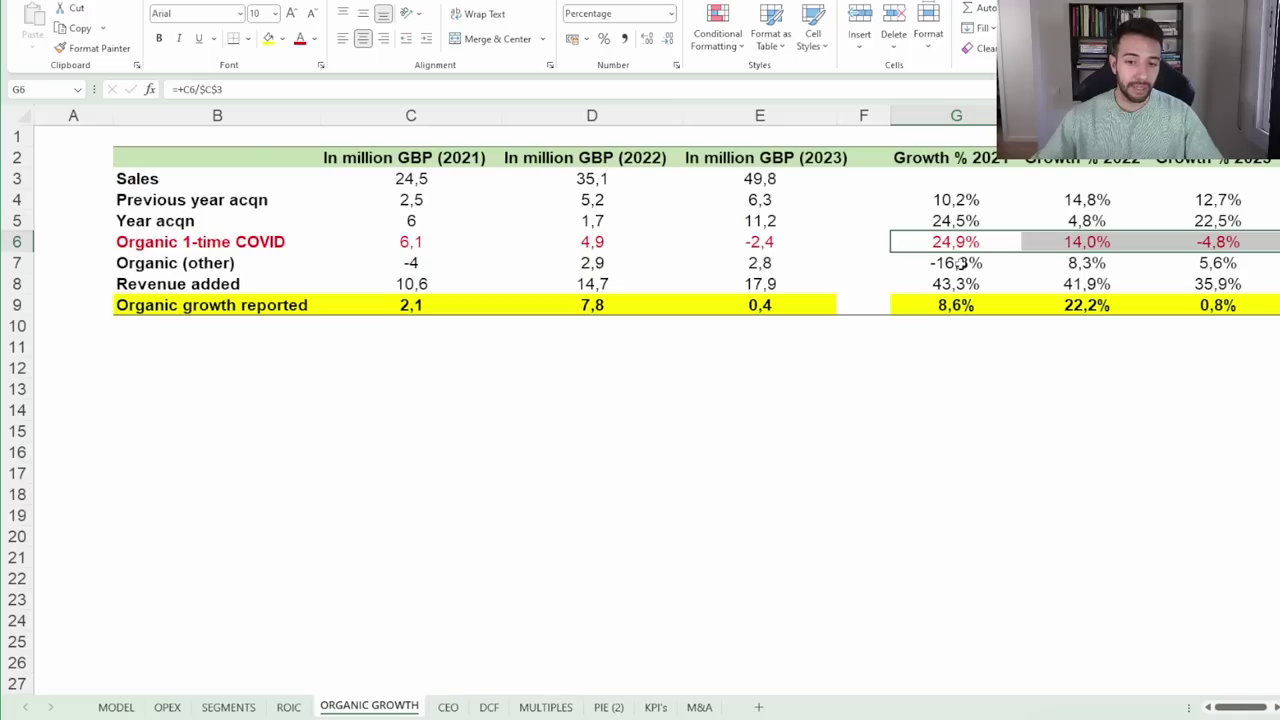
# Compare the Organic (other) growth percentages for 2021, 2022 and 2023 with those of the Organic 1-time COVID row
pyautogui.click(960, 263)
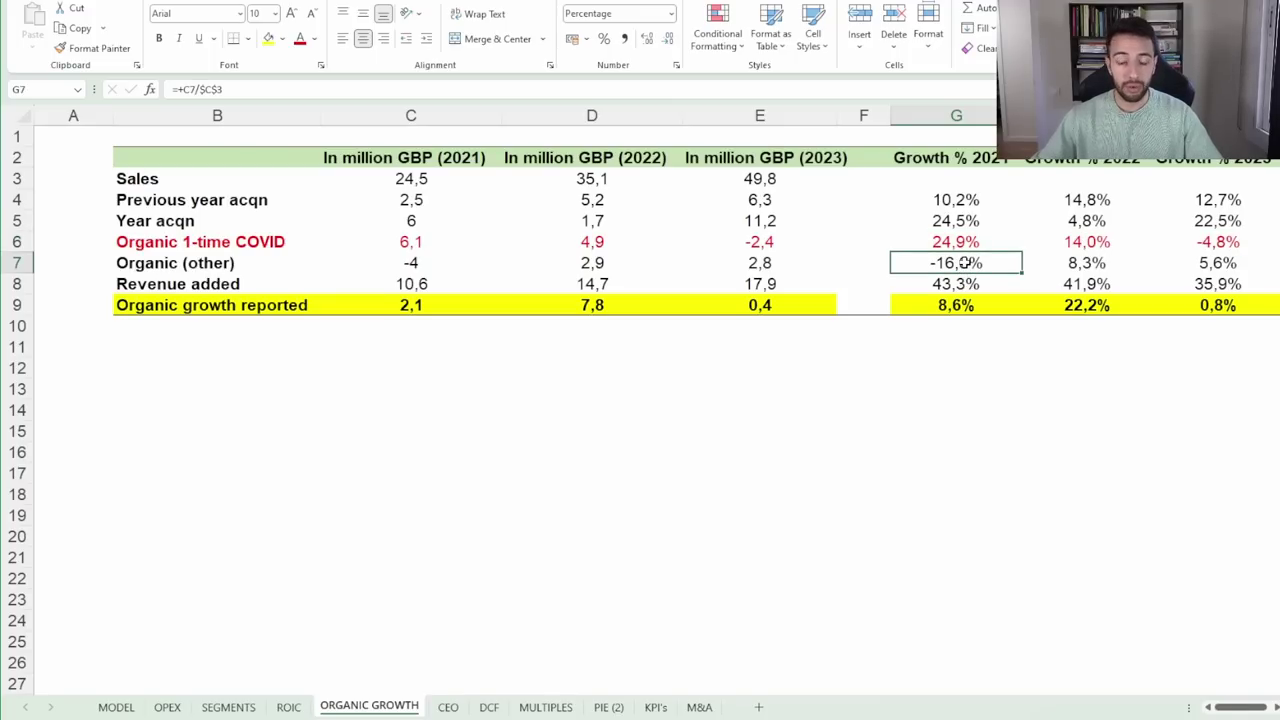
pyautogui.click(1070, 257)
pyautogui.click(1204, 265)
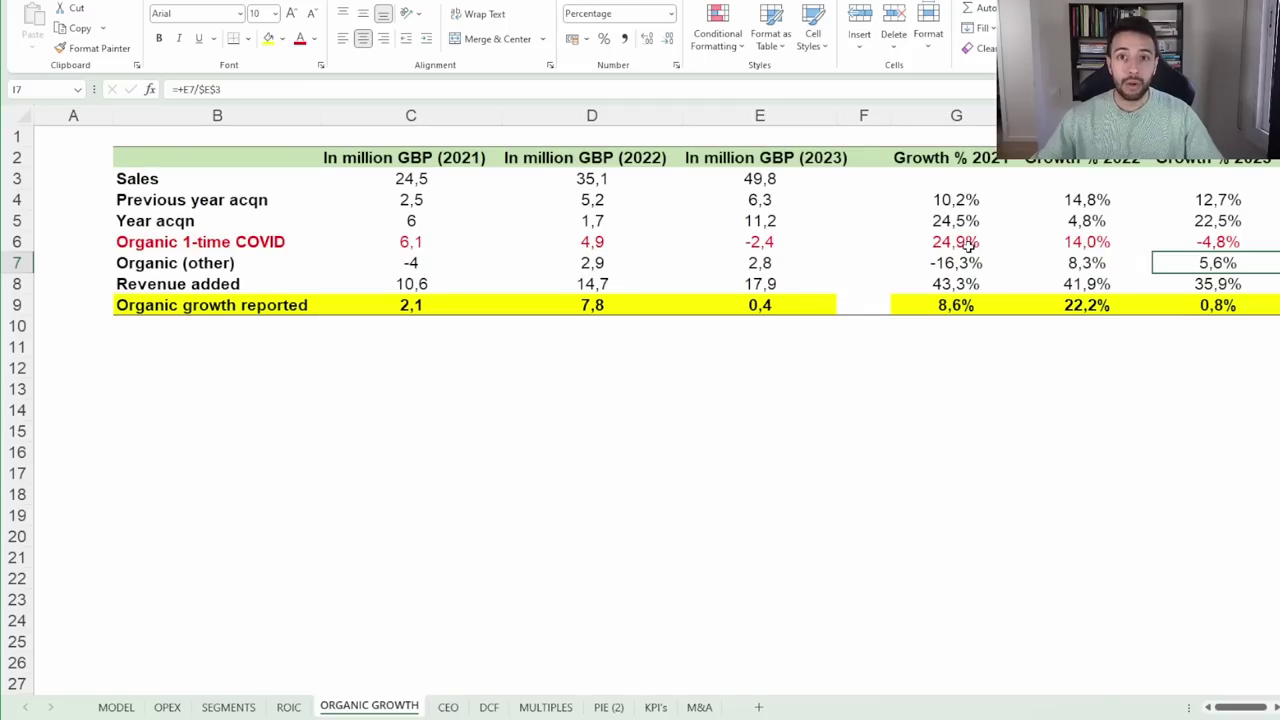
pyautogui.moveTo(964, 245); pyautogui.dragTo(1220, 255)
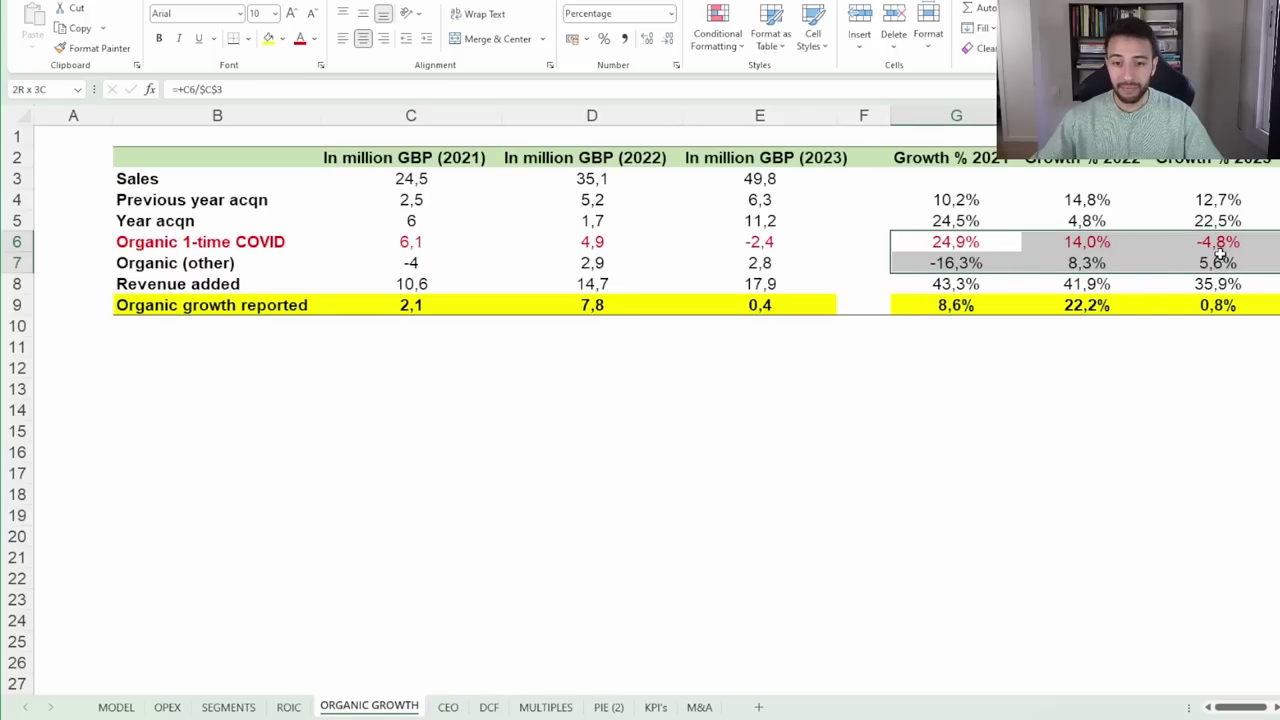
pyautogui.moveTo(987, 265); pyautogui.dragTo(944, 256)
pyautogui.click(957, 265)
pyautogui.click(1075, 264)
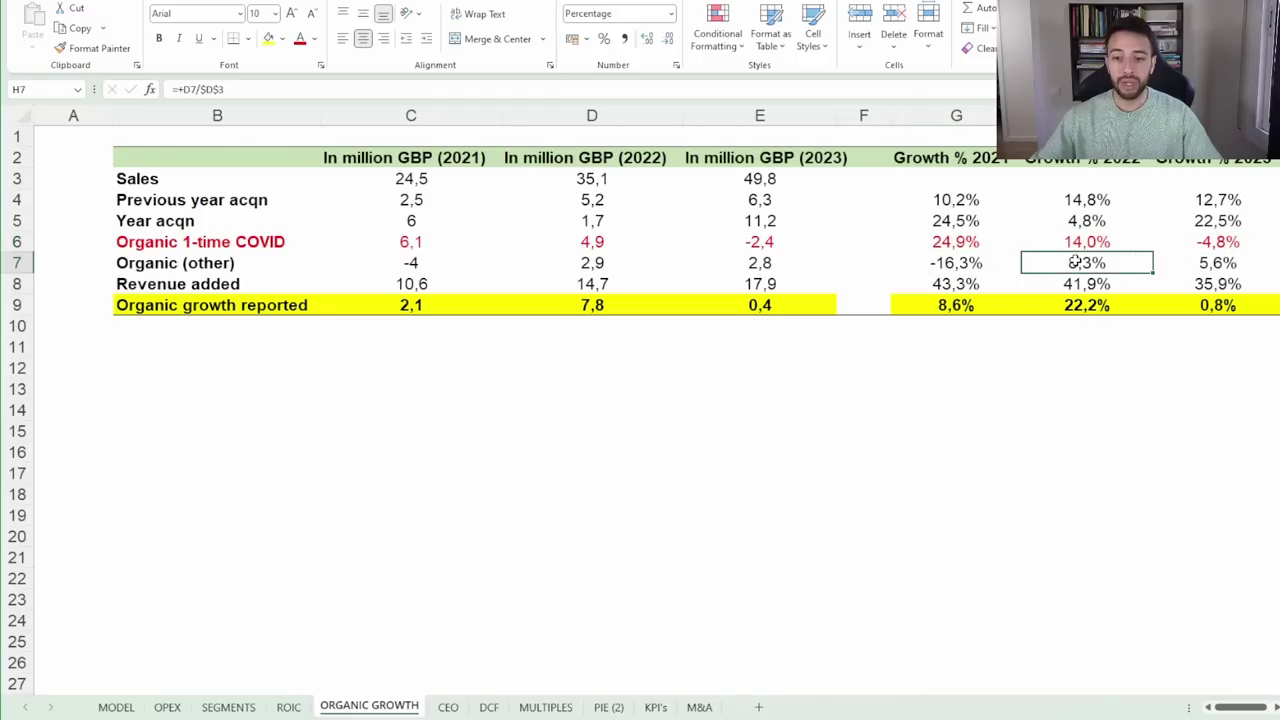
pyautogui.click(1205, 266)
pyautogui.click(1216, 241)
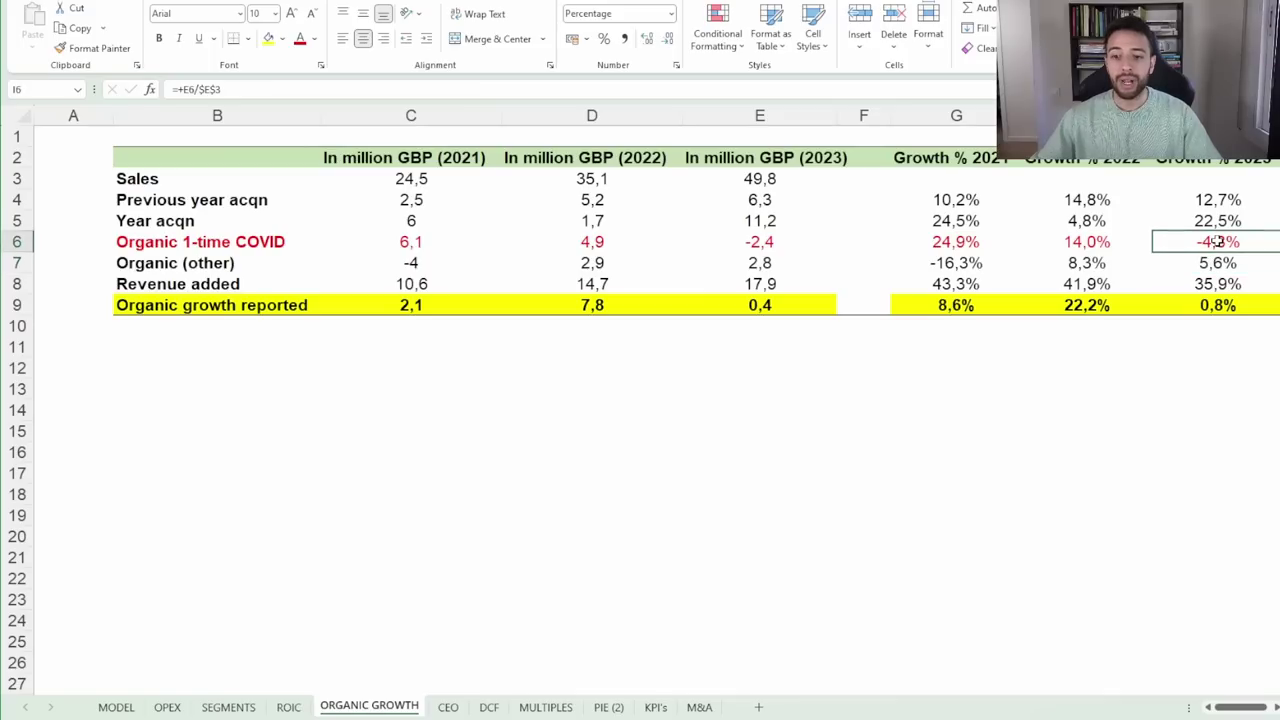
pyautogui.click(1208, 264)
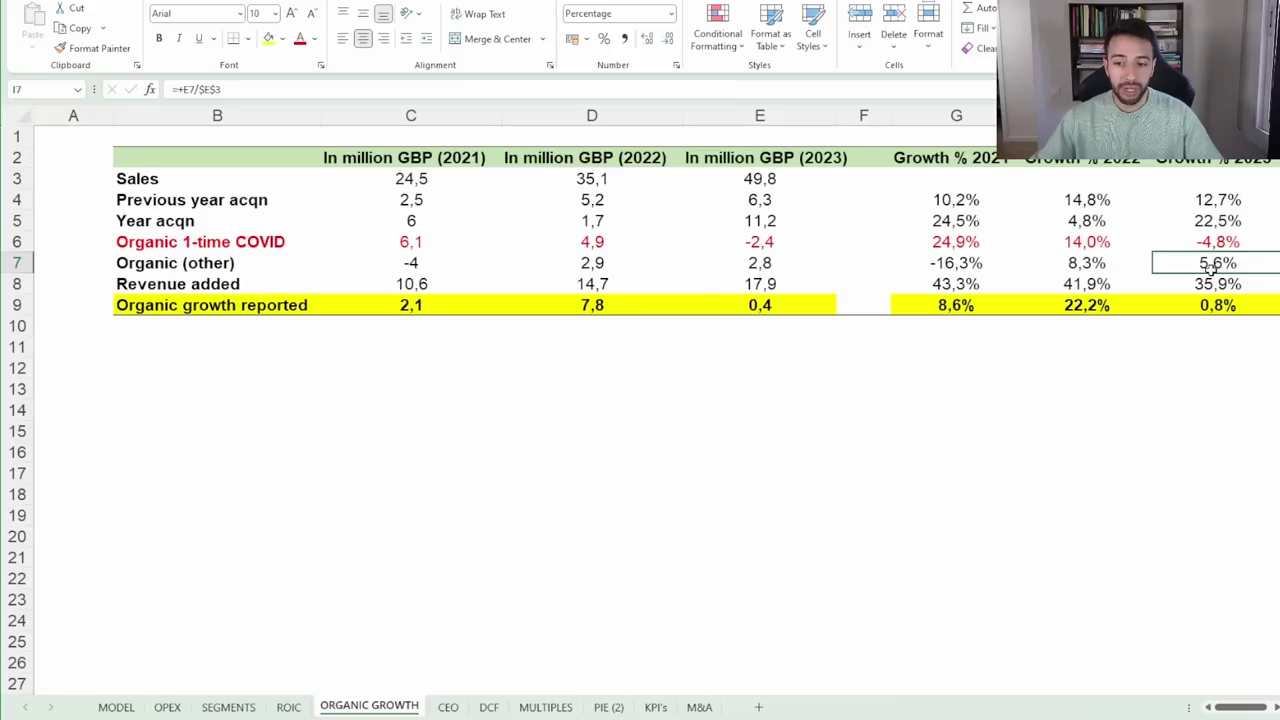
pyautogui.click(1214, 242)
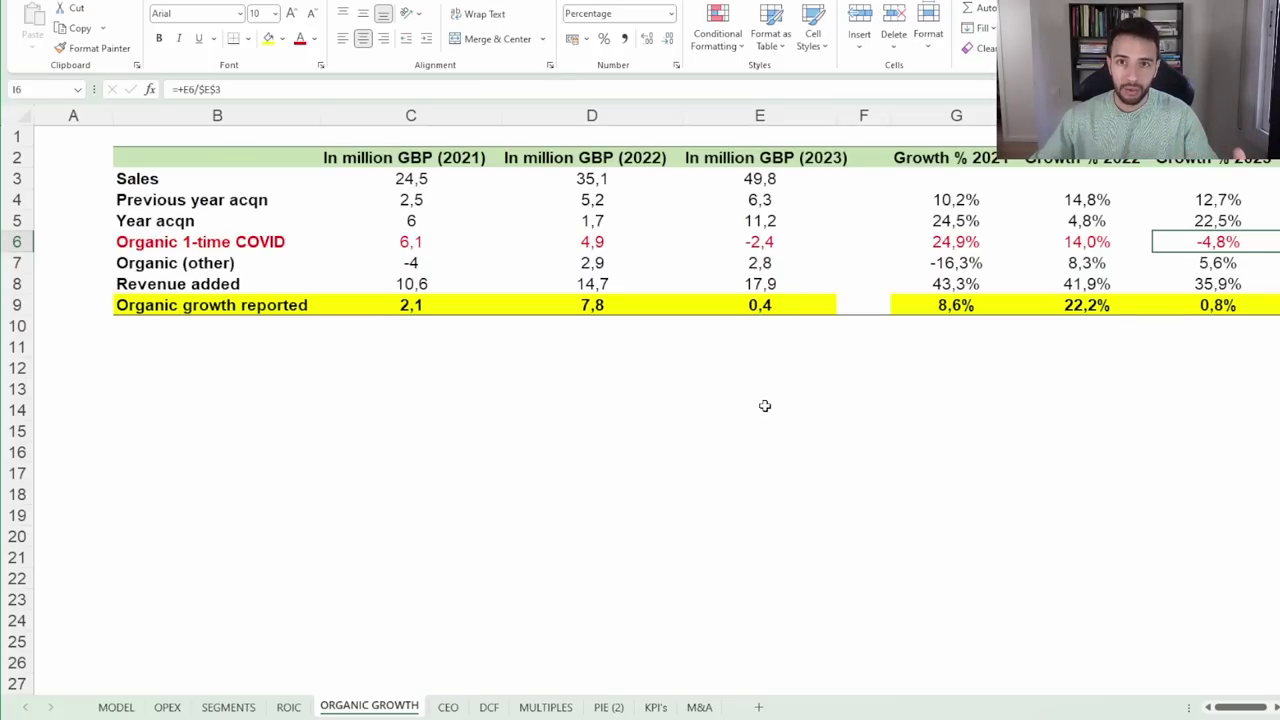
pyautogui.moveTo(1250, 708); pyautogui.dragTo(1265, 709)
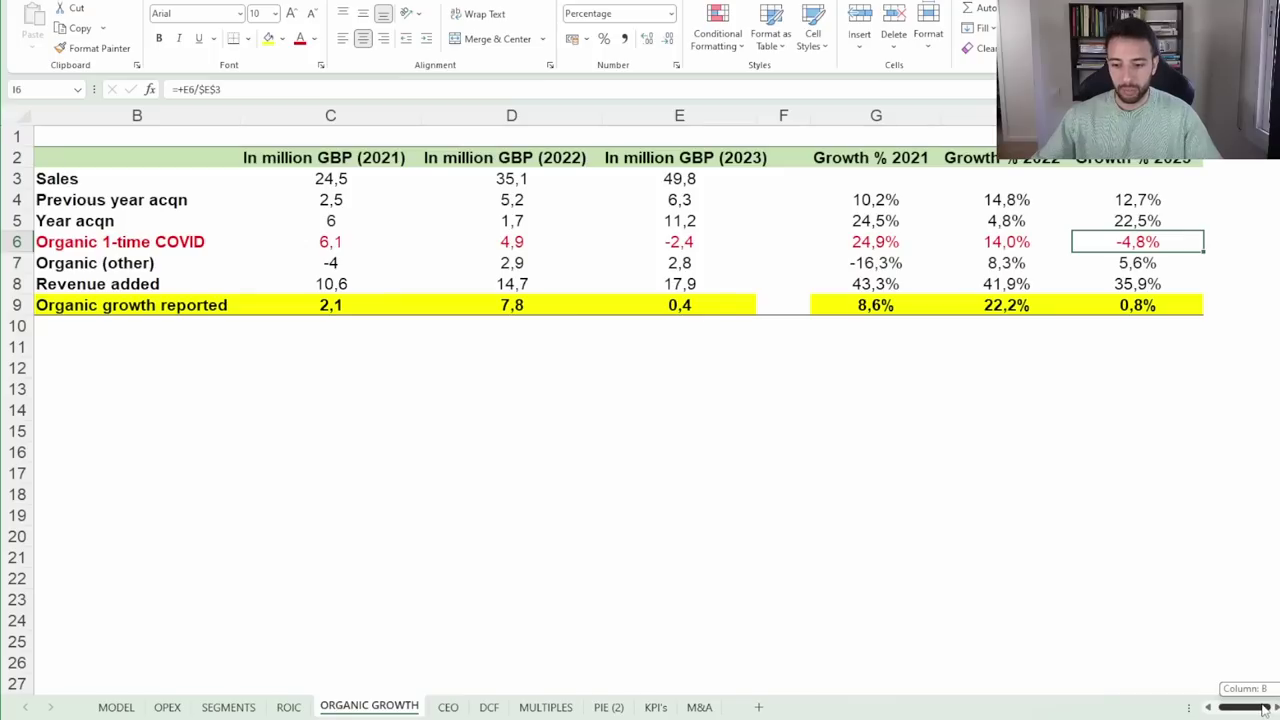
# Return to the MODEL sheet and review the organic and inorganic growth forecasts from 2024 onward
pyautogui.click(115, 707)
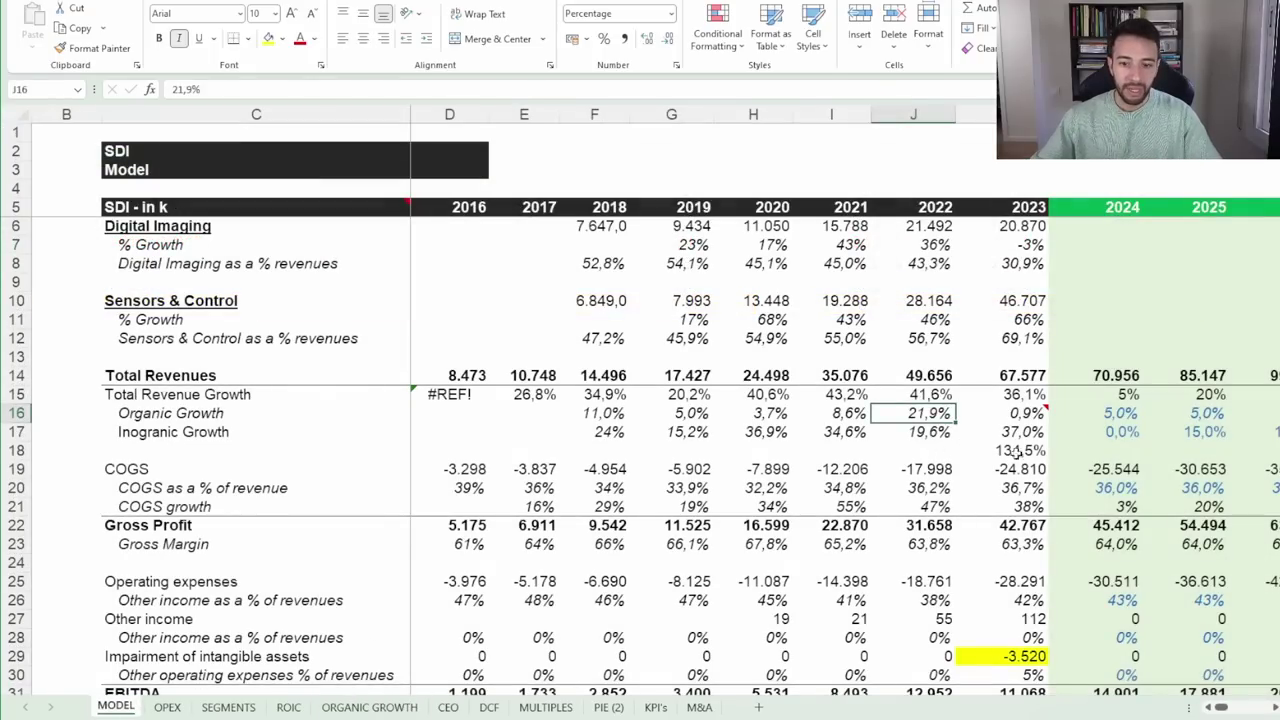
pyautogui.click(1116, 413)
pyautogui.moveTo(1274, 707); pyautogui.dragTo(1274, 707)
pyautogui.click(637, 441)
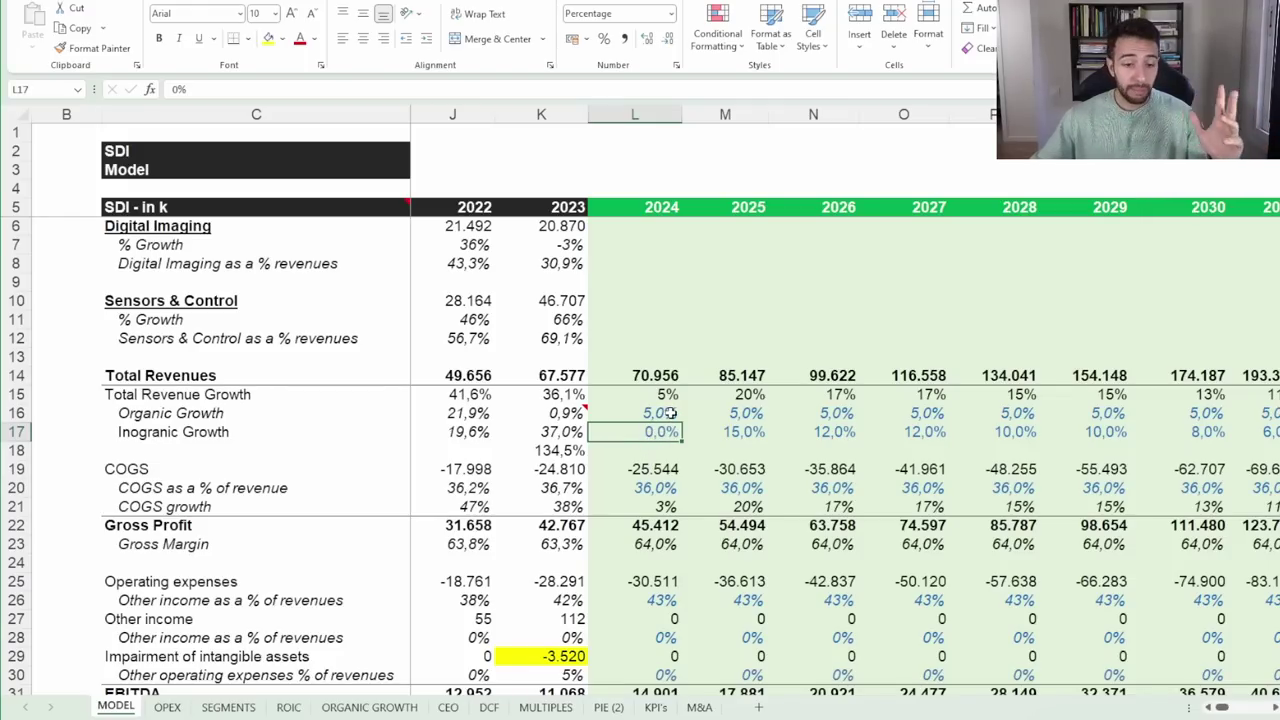
pyautogui.moveTo(748, 436); pyautogui.dragTo(1270, 452)
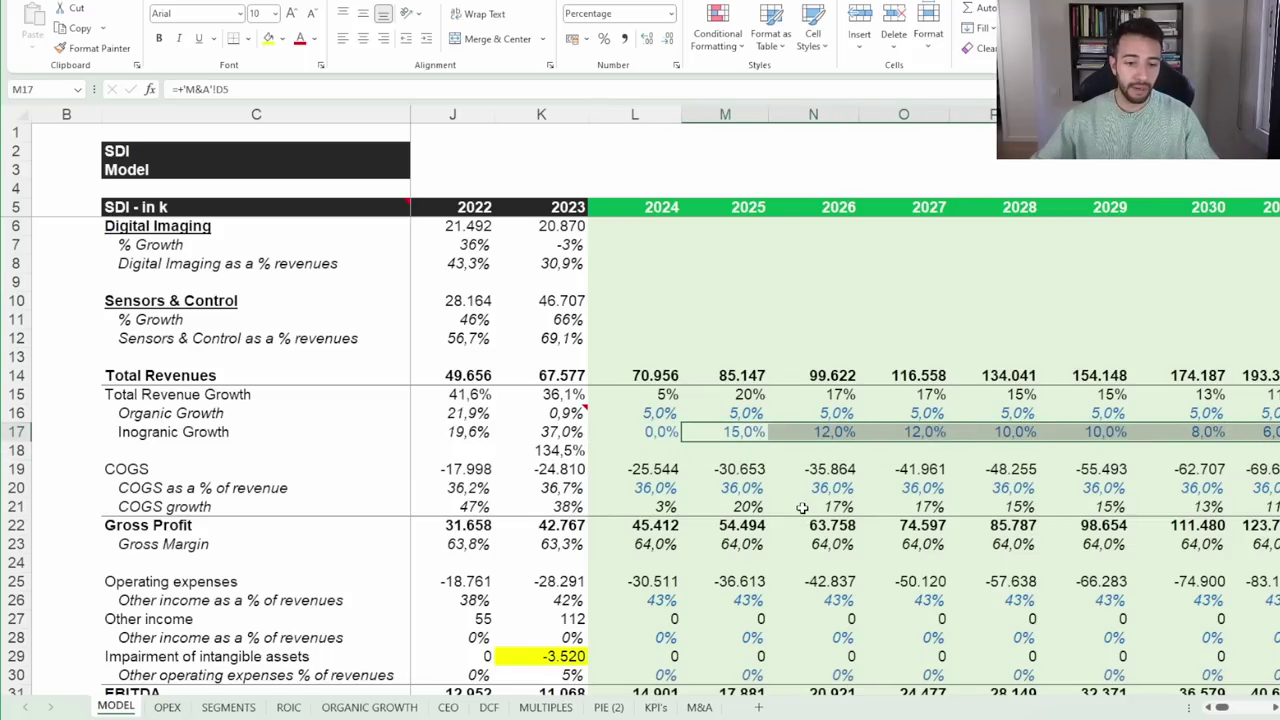
pyautogui.scroll(-1, 802, 508)
pyautogui.scroll(1, 577, 475)
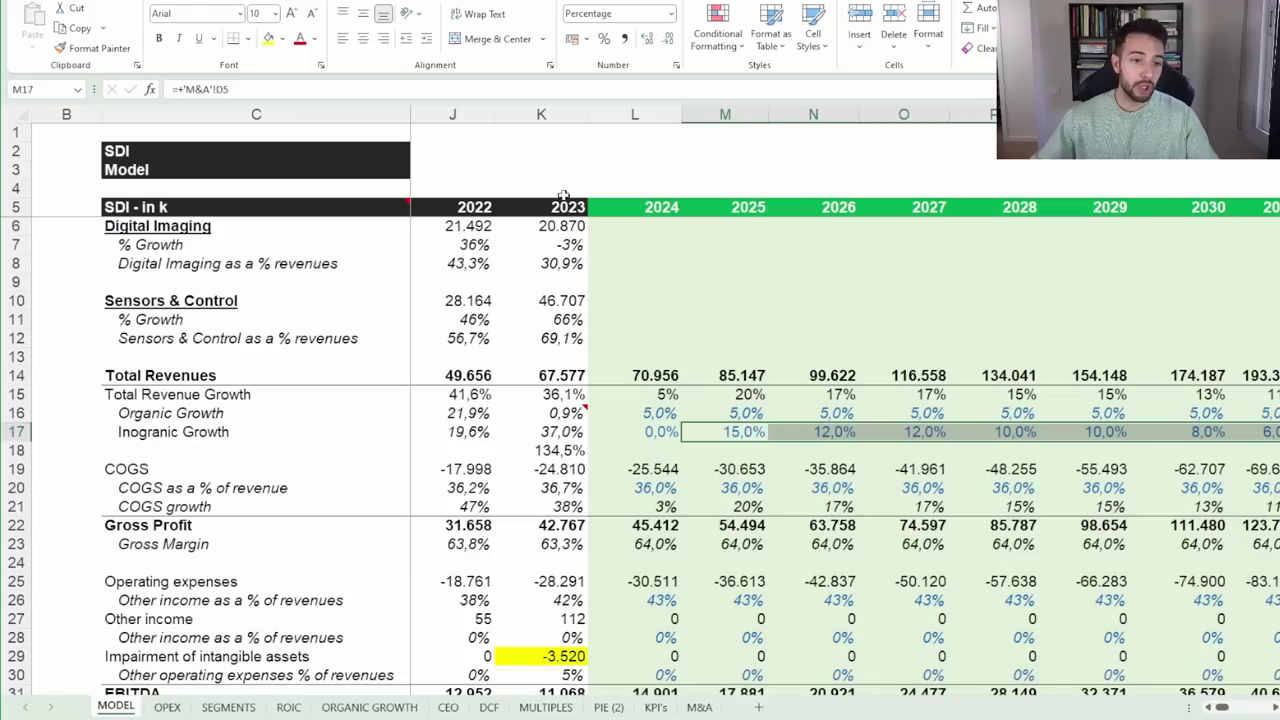
# Inspect the 2023 impairment of intangible assets, and highlight MPB in the Covid-benefited segments paragraph of the Turtle Capital article in the browser
pyautogui.click(549, 114)
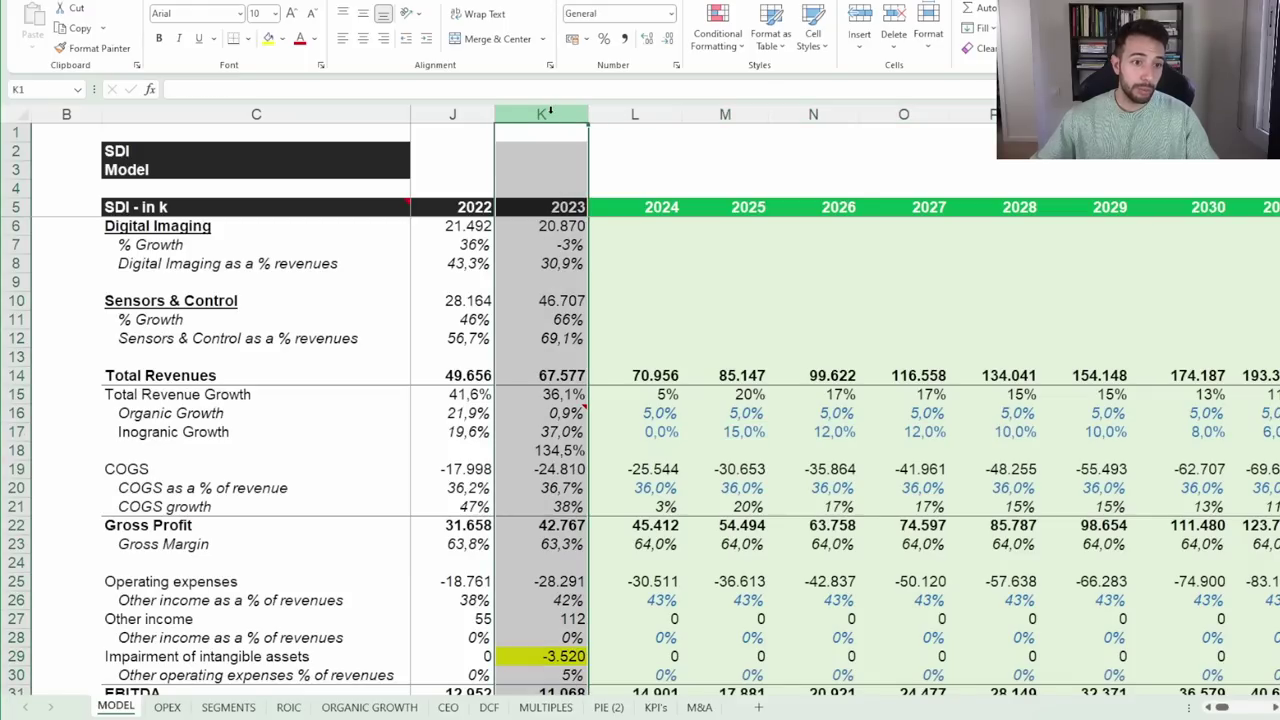
pyautogui.click(553, 658)
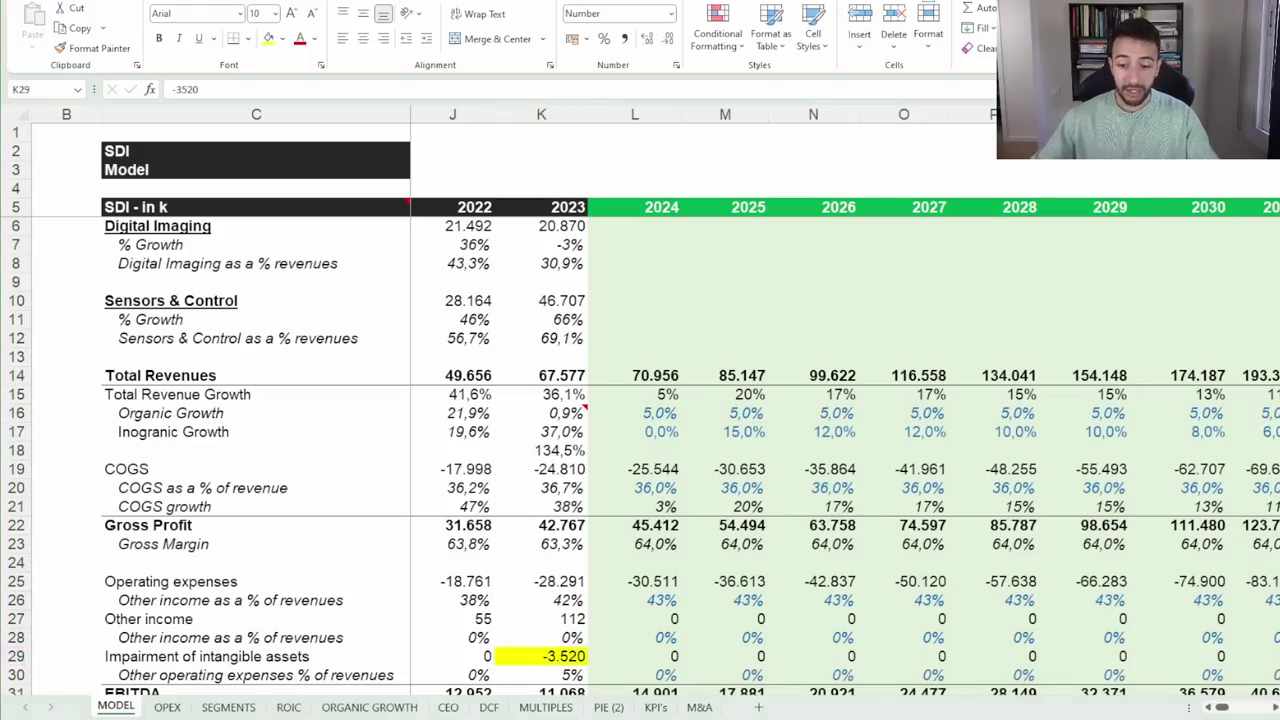
pyautogui.hotkey('alt', 'Tab')
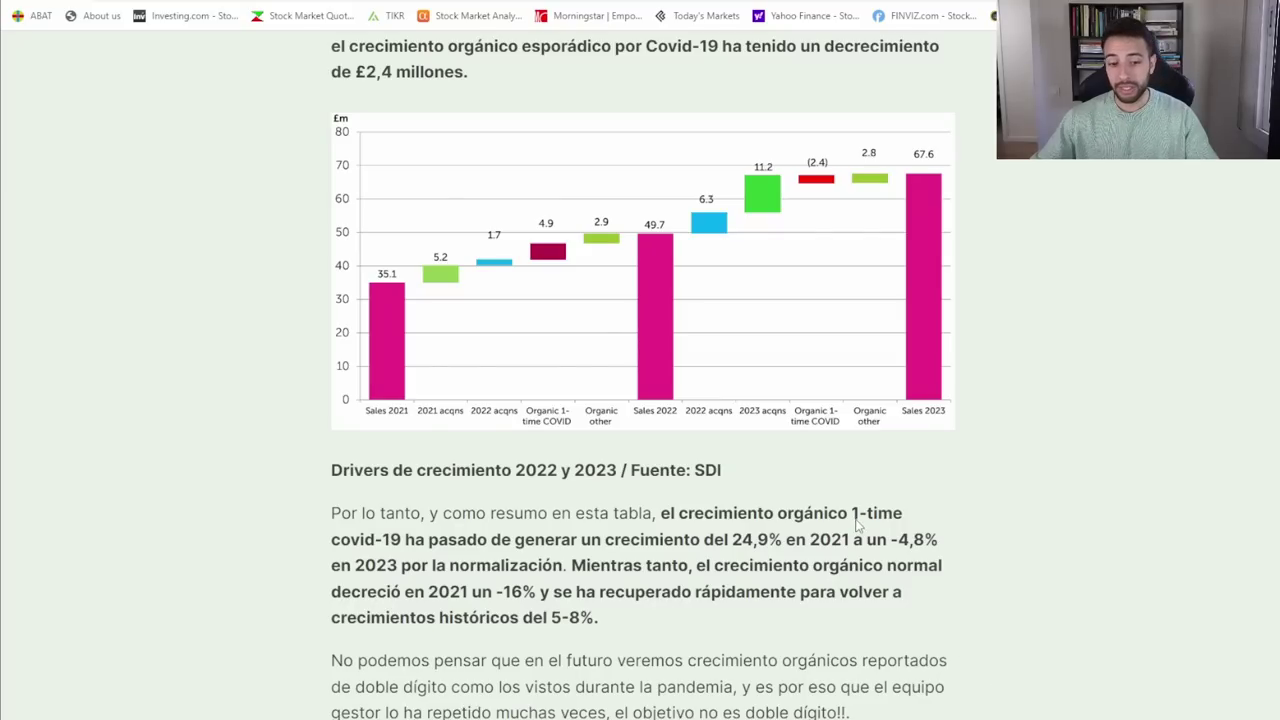
pyautogui.scroll(6, 737, 494)
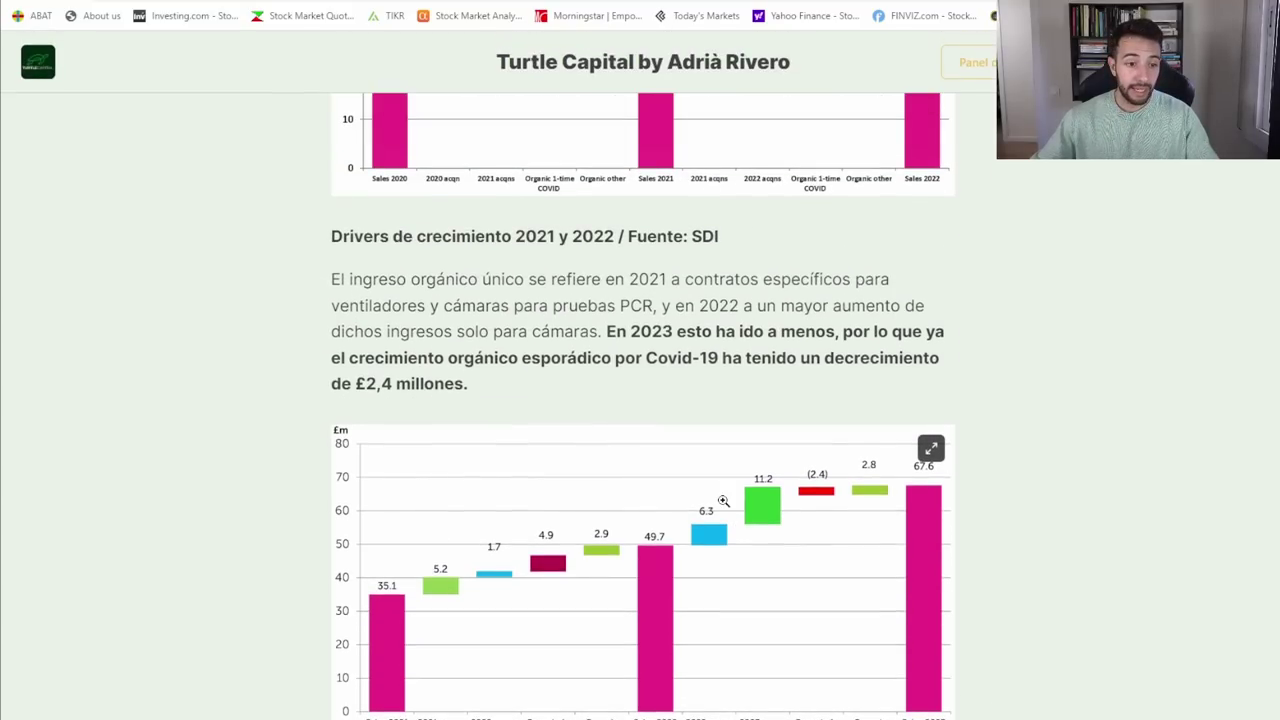
pyautogui.scroll(3, 723, 500)
pyautogui.scroll(2, 730, 482)
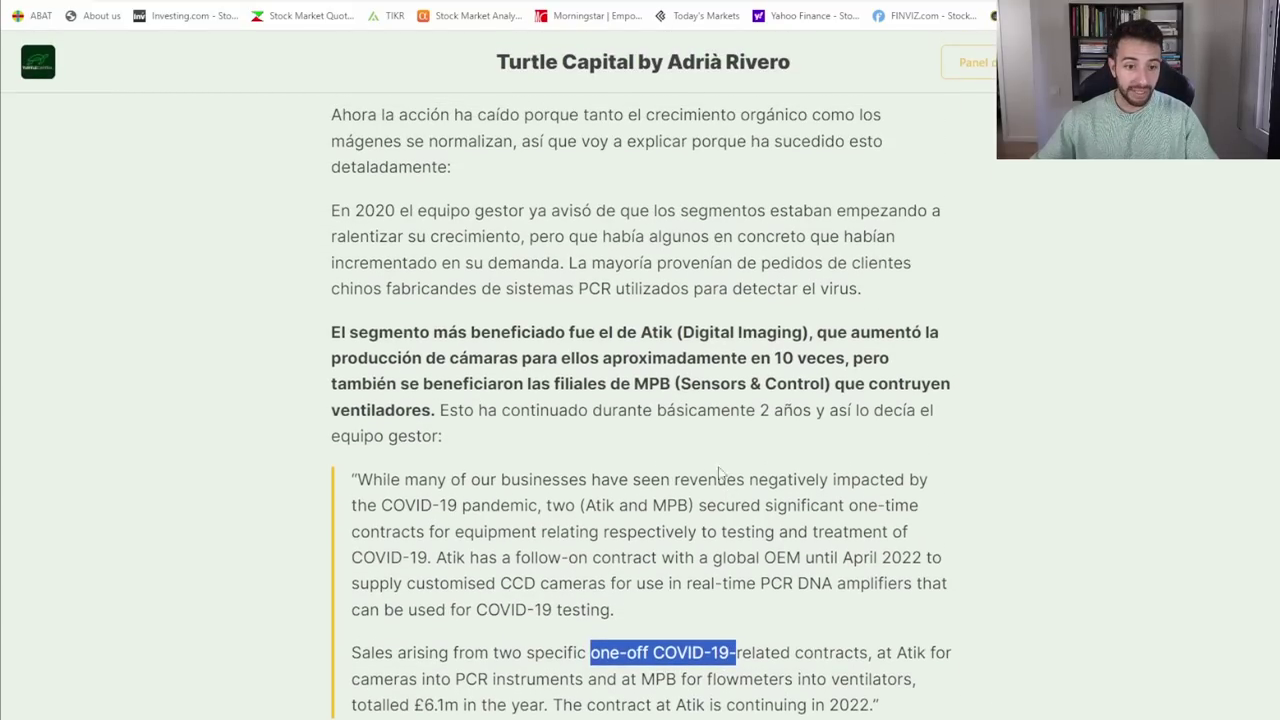
pyautogui.moveTo(634, 386); pyautogui.dragTo(671, 391)
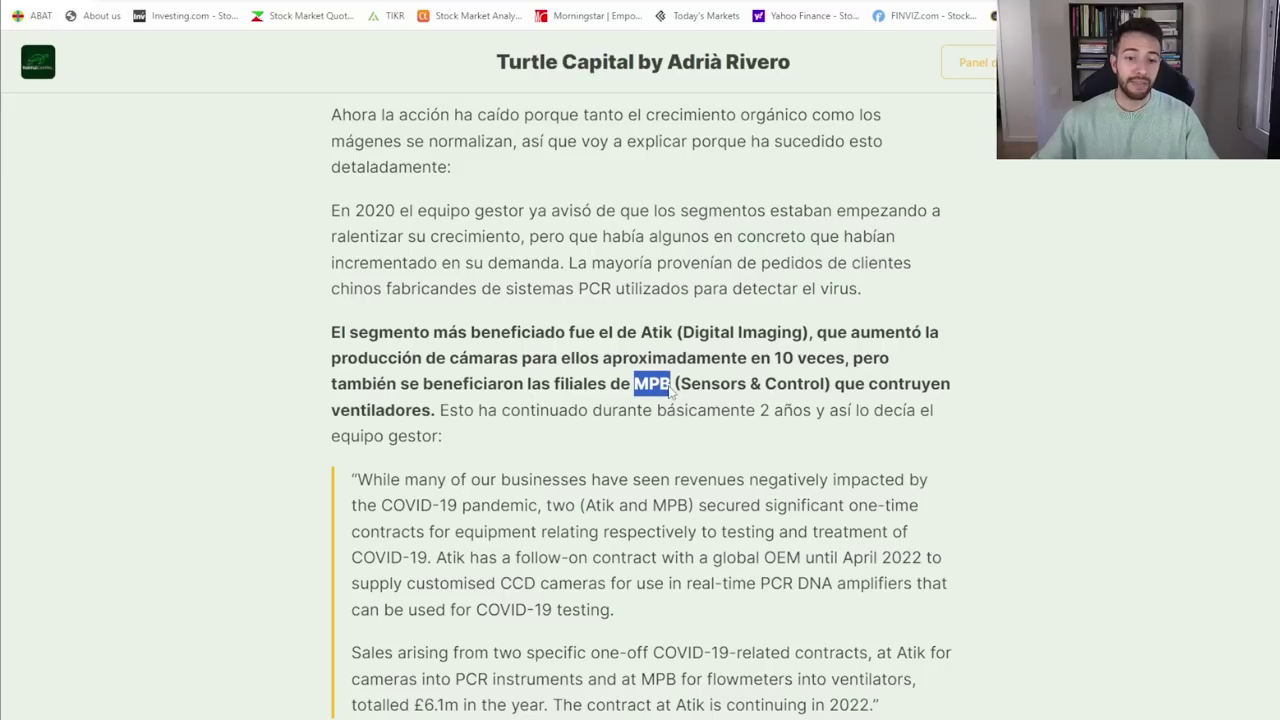
# Read the article's growth driver charts and its explanation of the 2023 goodwill impairment at the Monmouth and Uniform subsidiaries
pyautogui.scroll(-12, 679, 546)
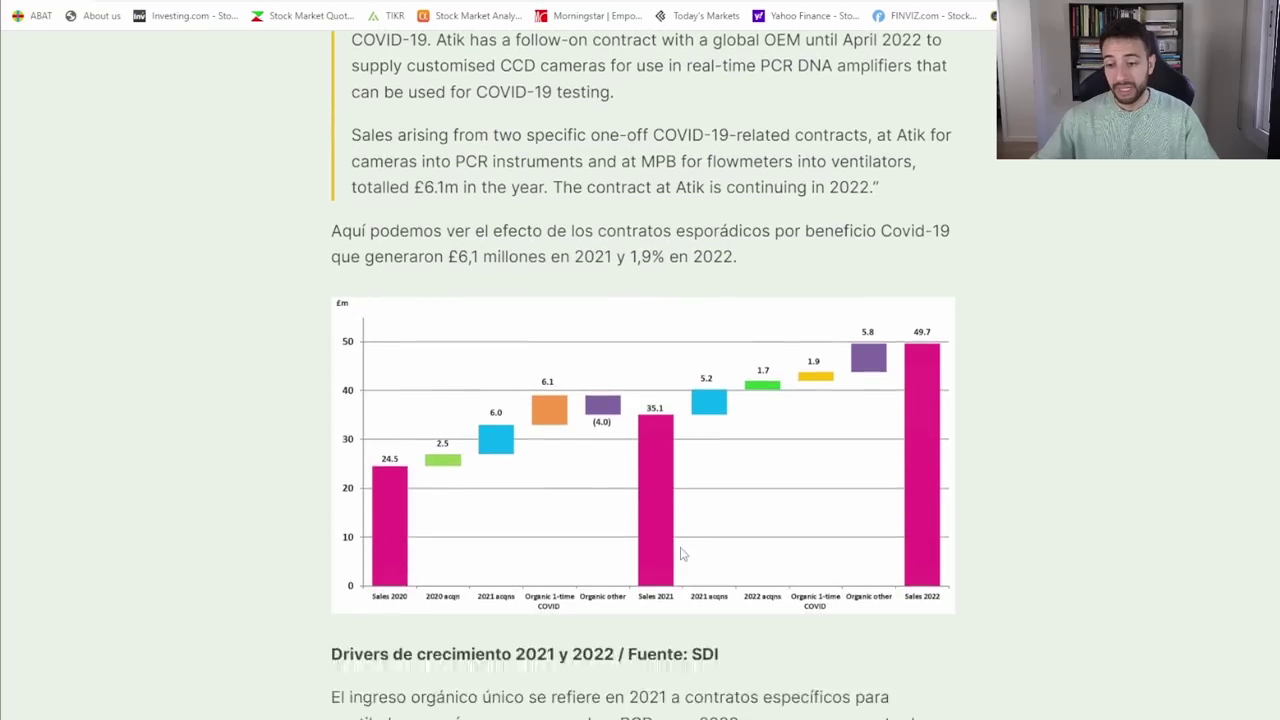
pyautogui.scroll(-7, 680, 550)
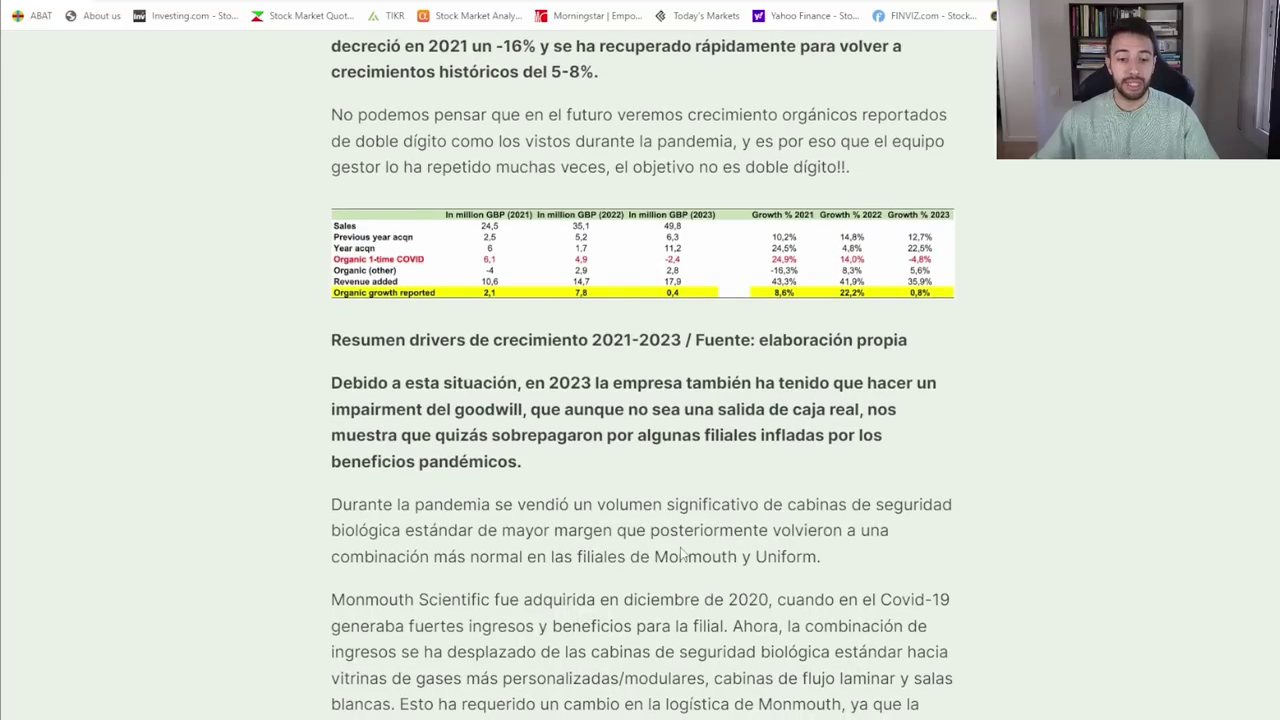
pyautogui.scroll(-2, 683, 553)
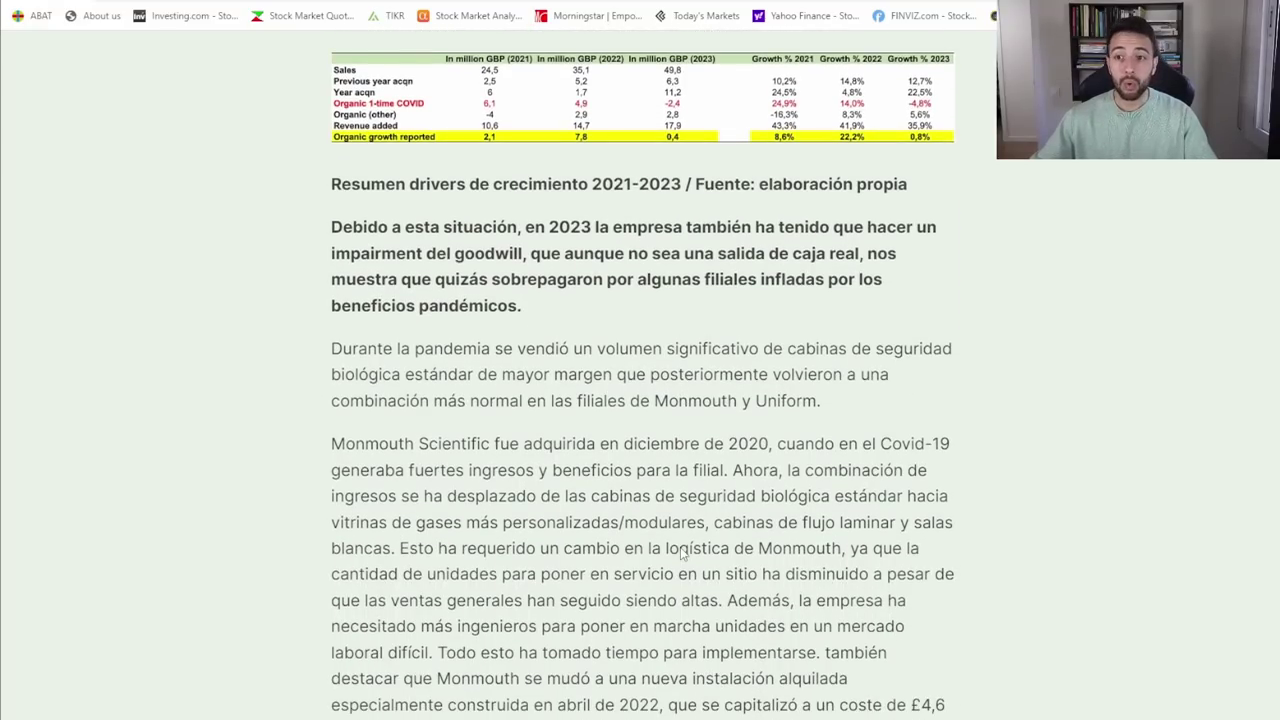
pyautogui.scroll(-2, 682, 555)
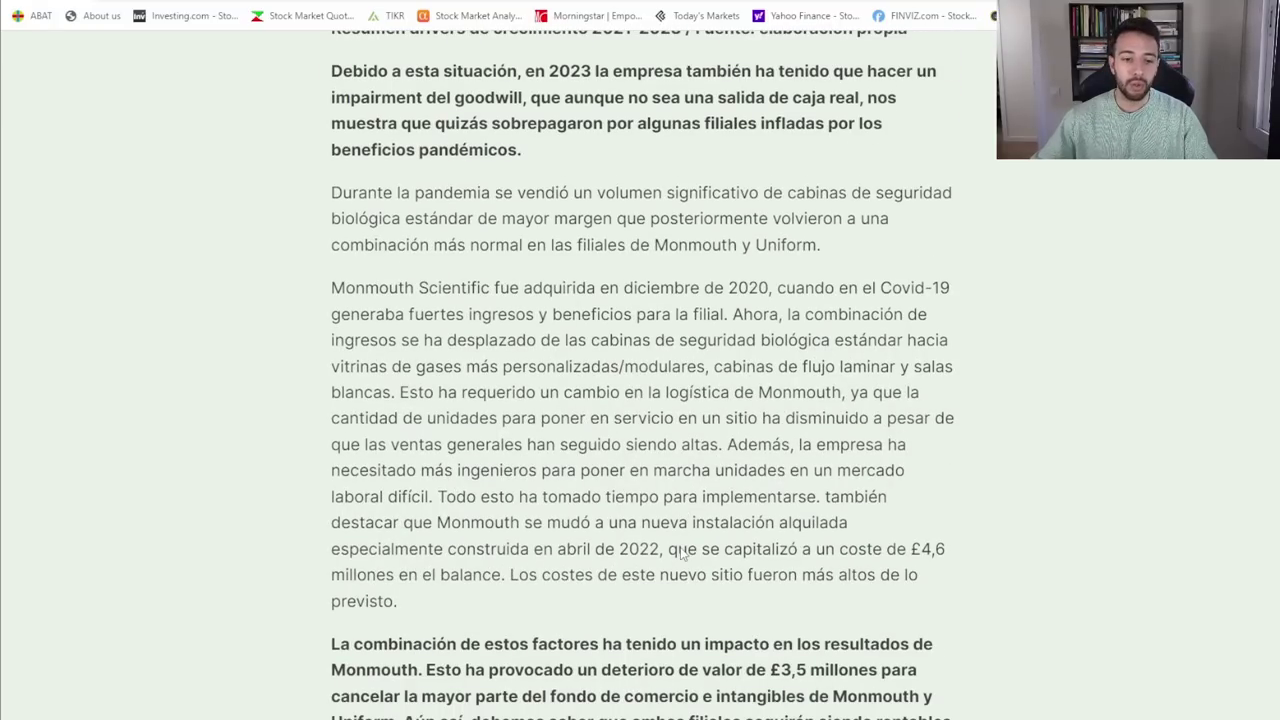
pyautogui.scroll(-1, 692, 535)
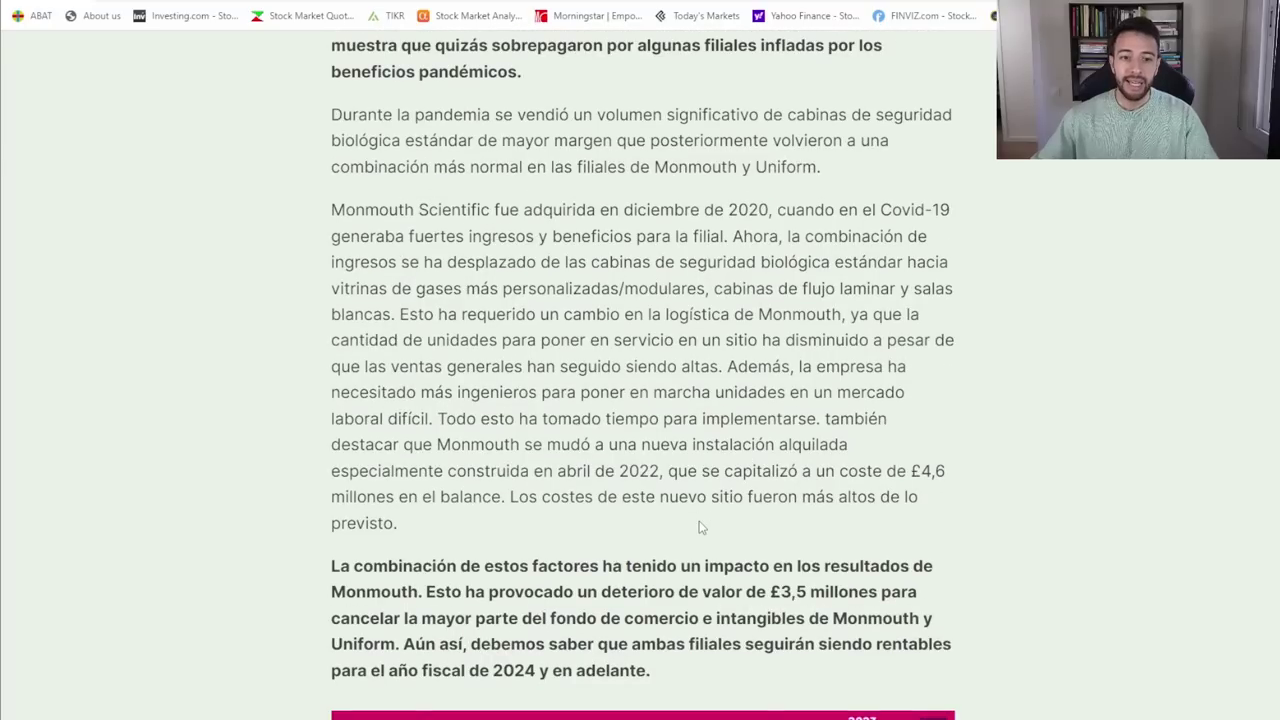
pyautogui.scroll(-4, 700, 527)
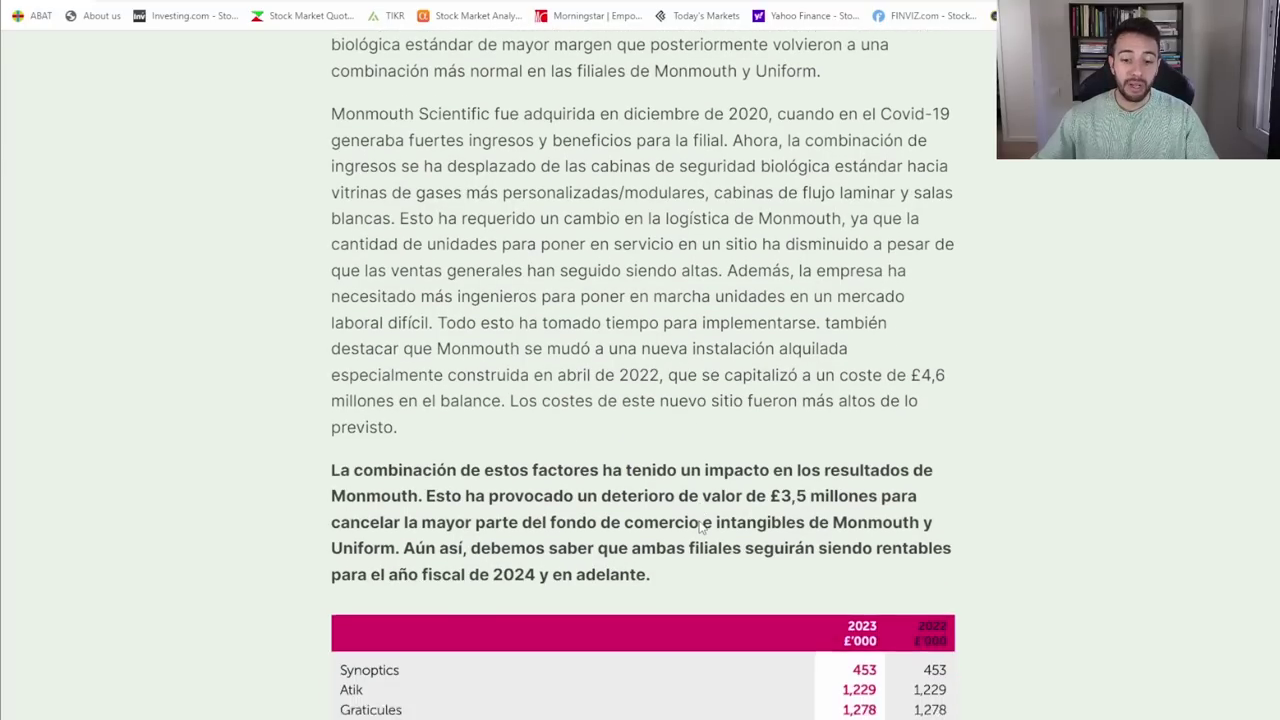
pyautogui.scroll(2, 700, 525)
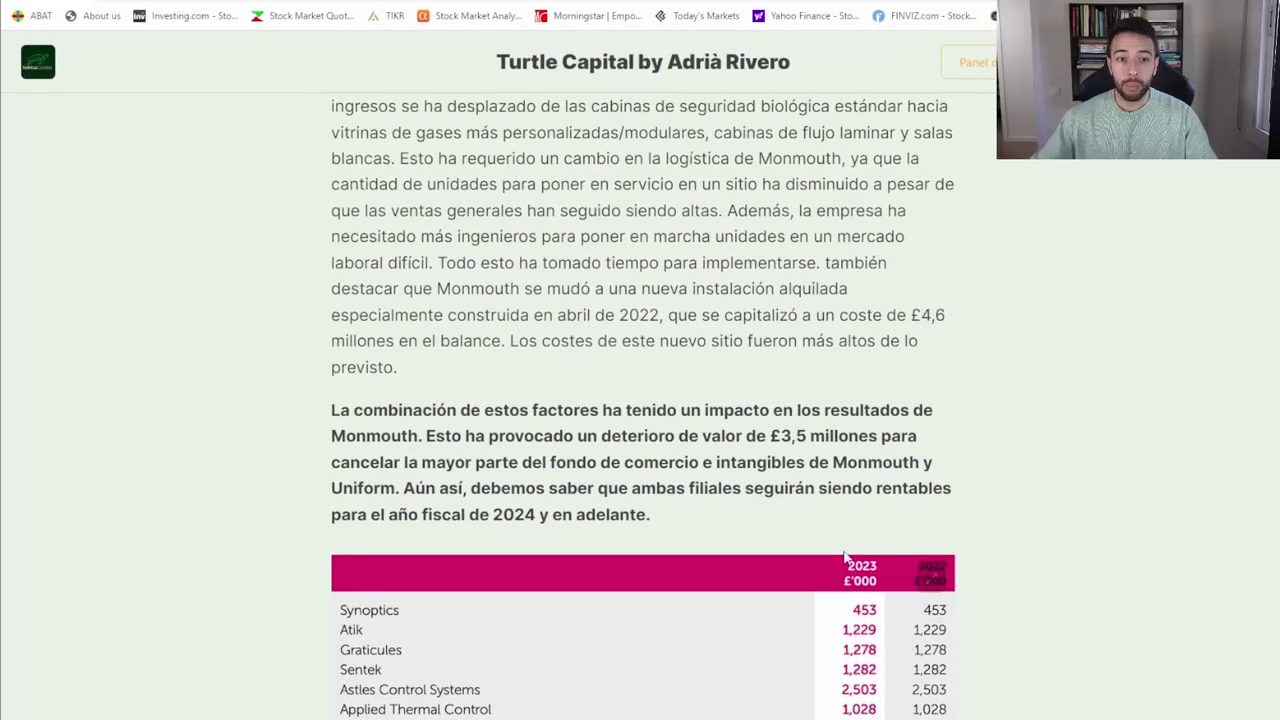
# Switch to the MODELO GREEN LANDSCAPING 2.0 workbook and inspect the BV of Assets - Liab. block in the M&A sheet's goodwill diagram
pyautogui.hotkey('alt', 'Tab')
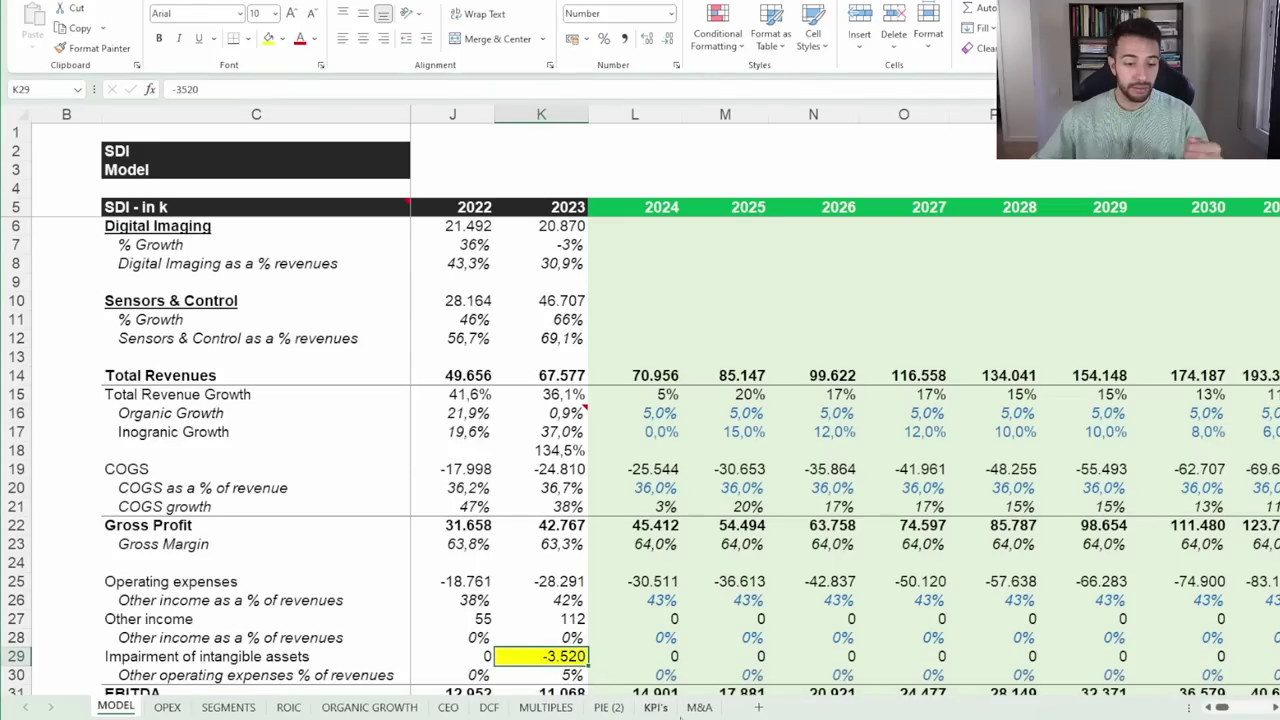
pyautogui.hotkey('alt', 'Tab')
pyautogui.click(650, 515)
pyautogui.moveTo(675, 539); pyautogui.dragTo(733, 598)
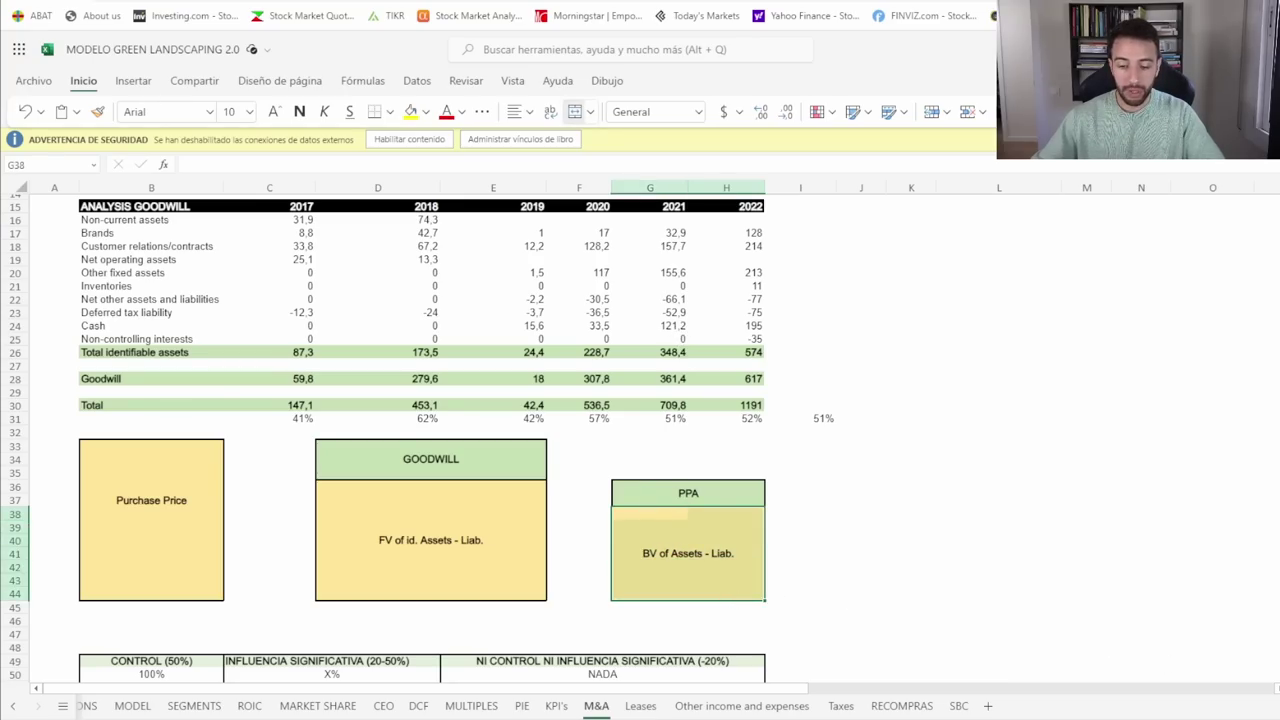
pyautogui.scroll(2, 693, 570)
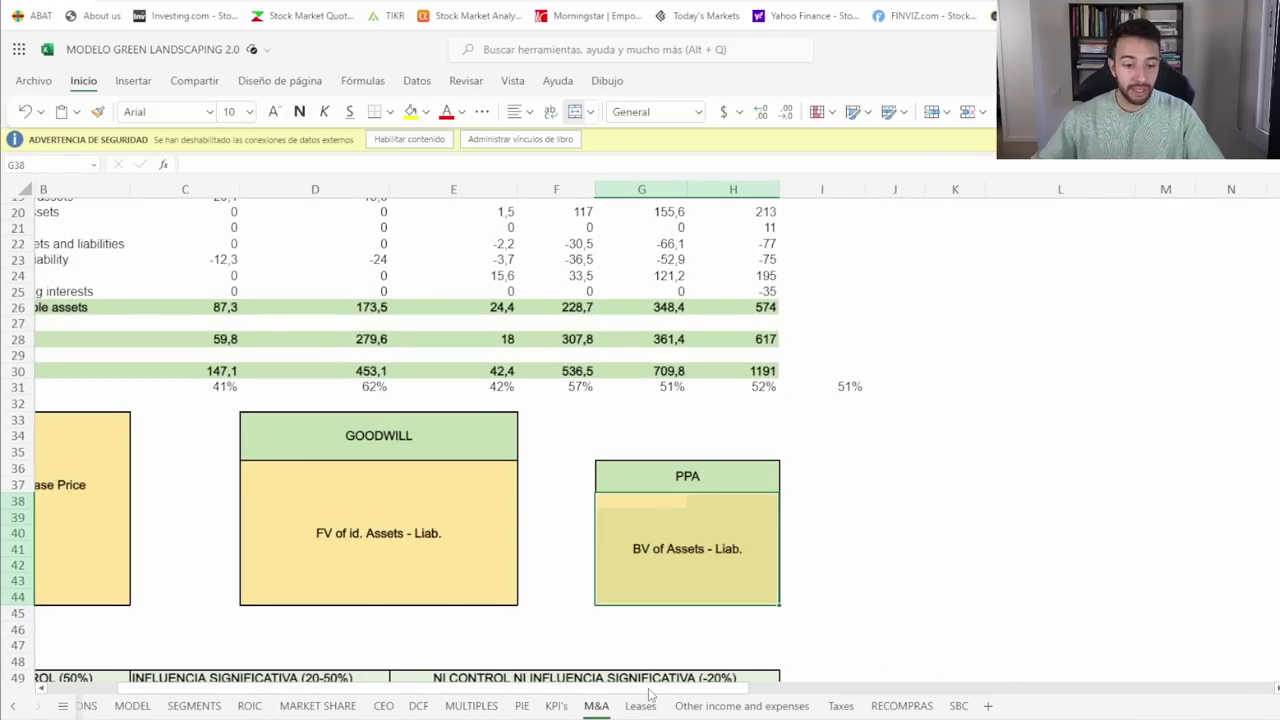
# Examine the BV of Assets - Liab. block and the PPA block above it in the goodwill diagram
pyautogui.hscroll(-3, 620, 697)
pyautogui.hscroll(-2, 597, 697)
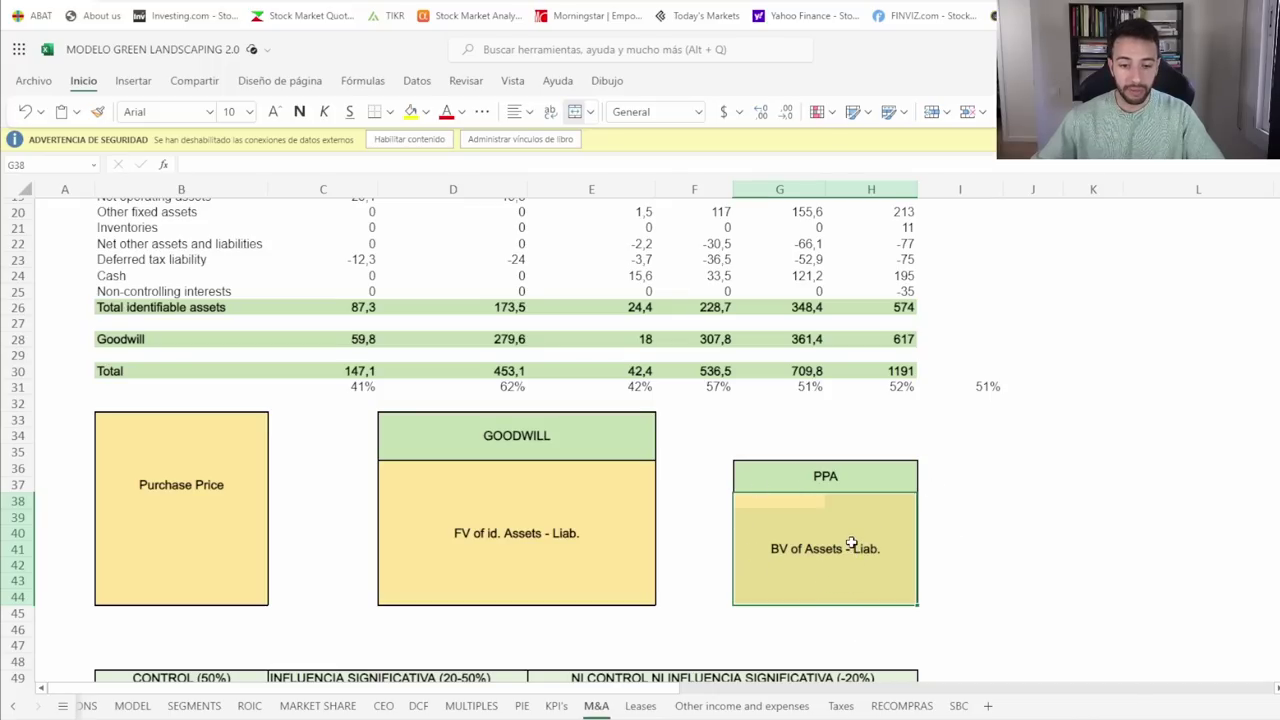
pyautogui.moveTo(766, 511); pyautogui.dragTo(889, 587)
pyautogui.click(891, 491)
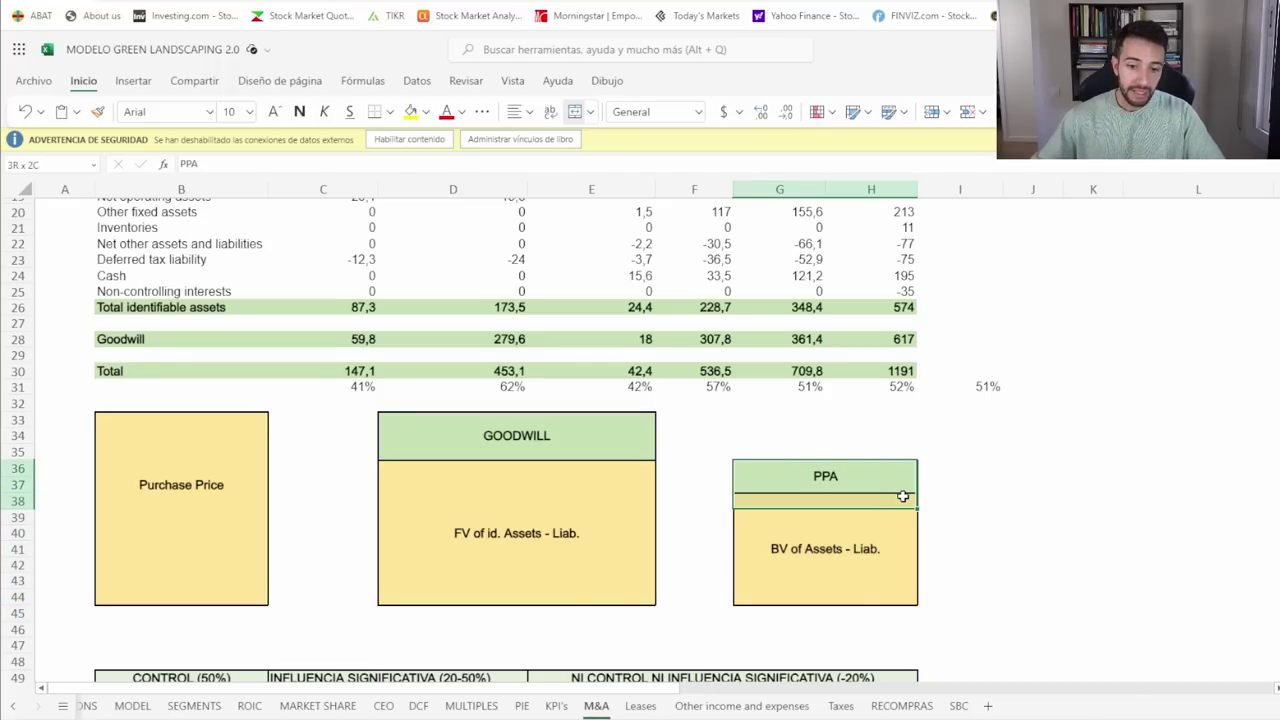
# Compare the FV of id. Assets - Liab. block with the Purchase Price block, and inspect the GOODWILL block
pyautogui.moveTo(408, 465); pyautogui.dragTo(615, 603)
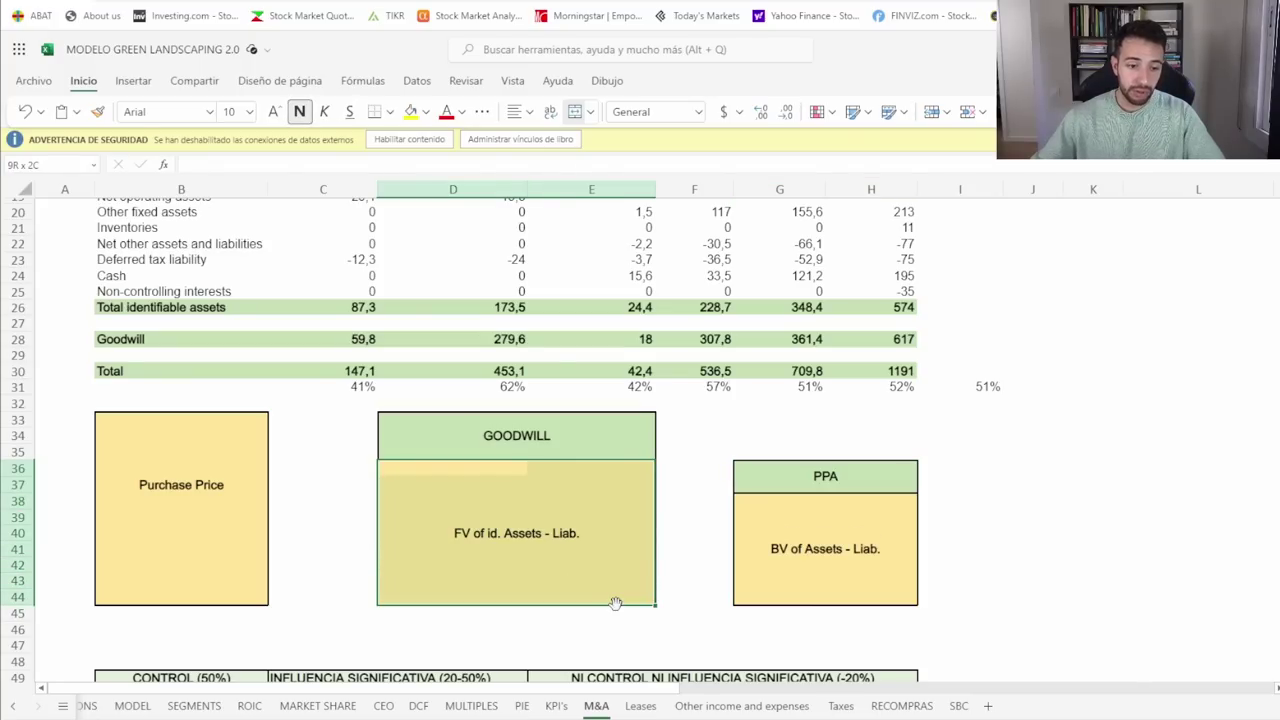
pyautogui.moveTo(615, 603); pyautogui.dragTo(608, 597)
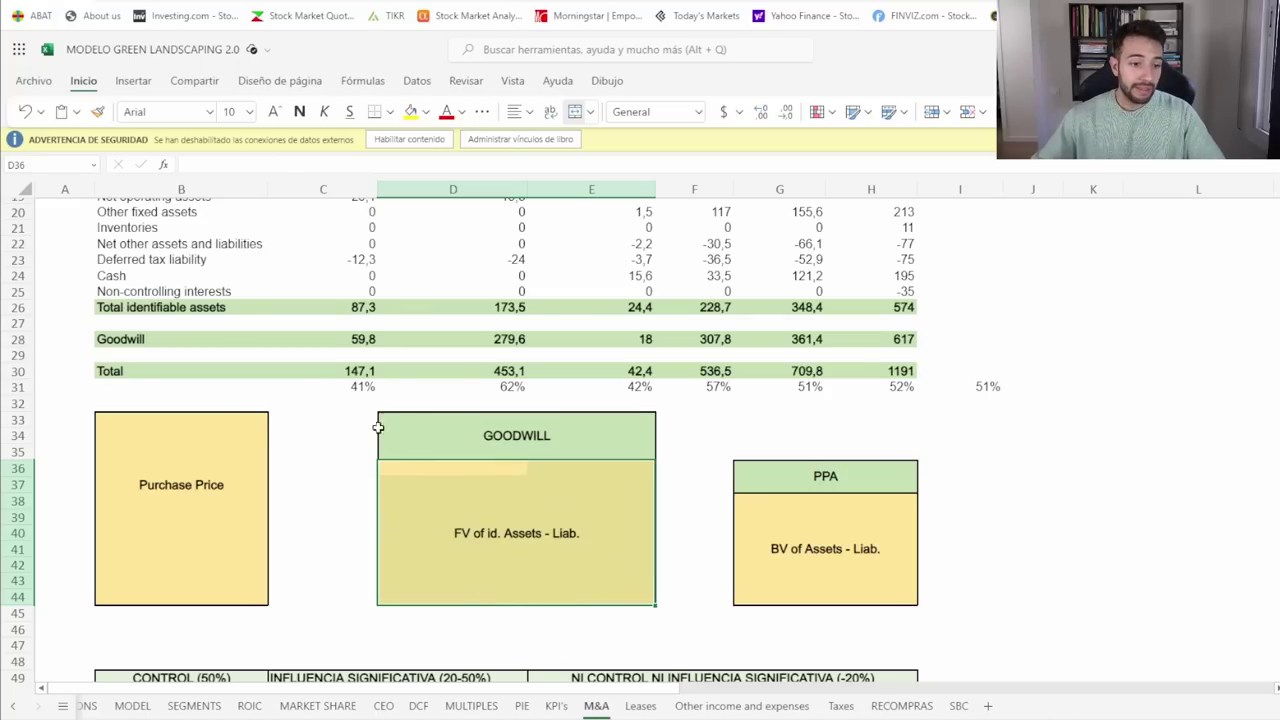
pyautogui.moveTo(237, 411); pyautogui.dragTo(223, 607)
pyautogui.moveTo(489, 468); pyautogui.dragTo(476, 599)
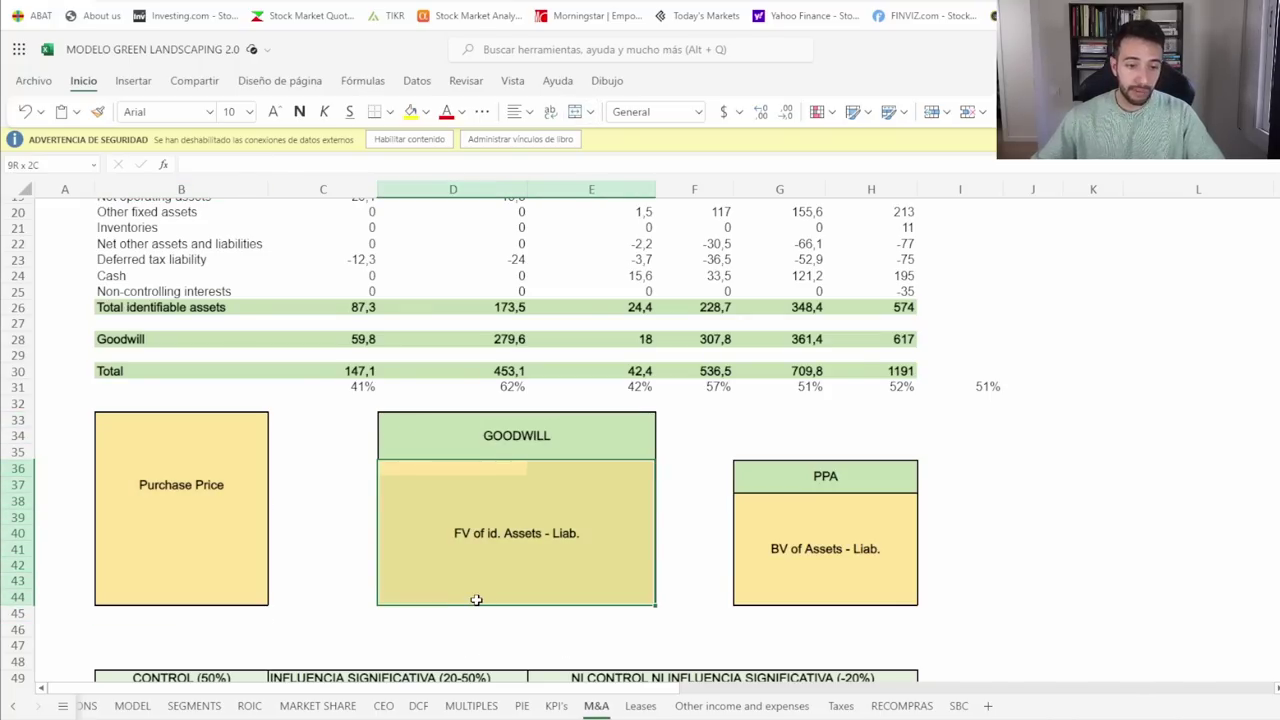
pyautogui.click(464, 436)
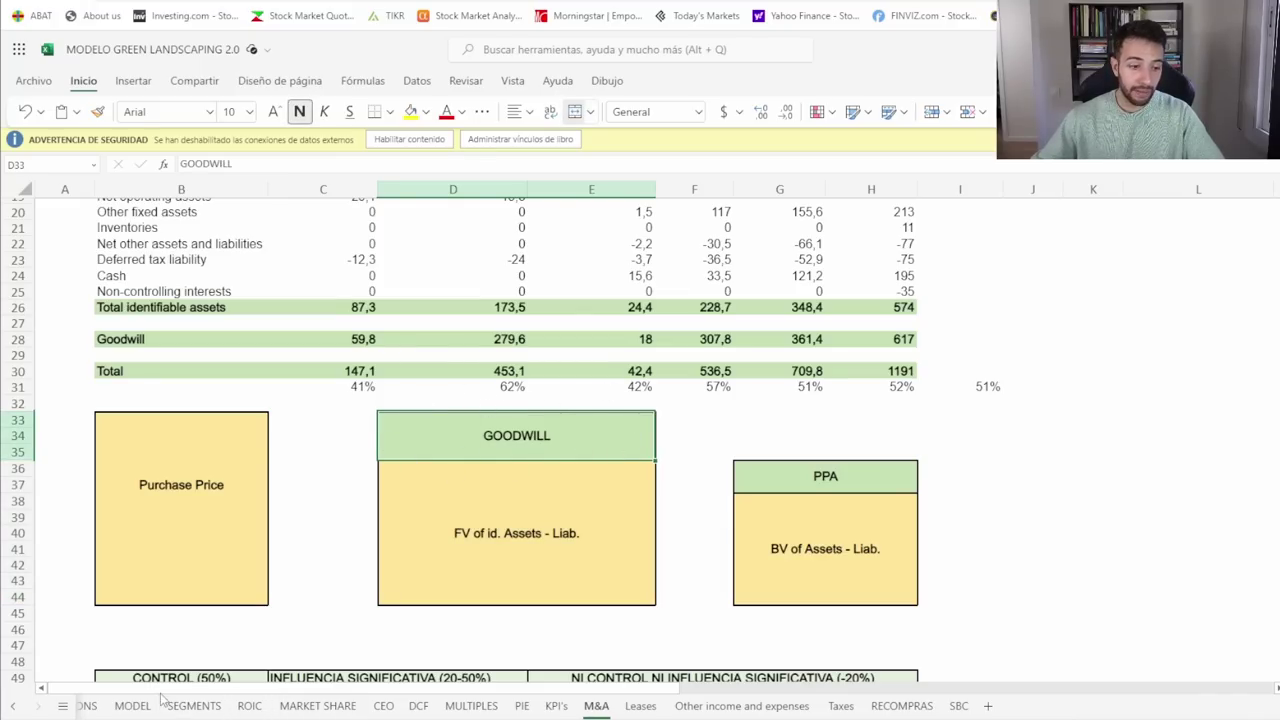
# Switch to the SDI workbook's MODEL sheet and review the balance sheet's Goodwill row across the historical and forecast years
pyautogui.click(132, 706)
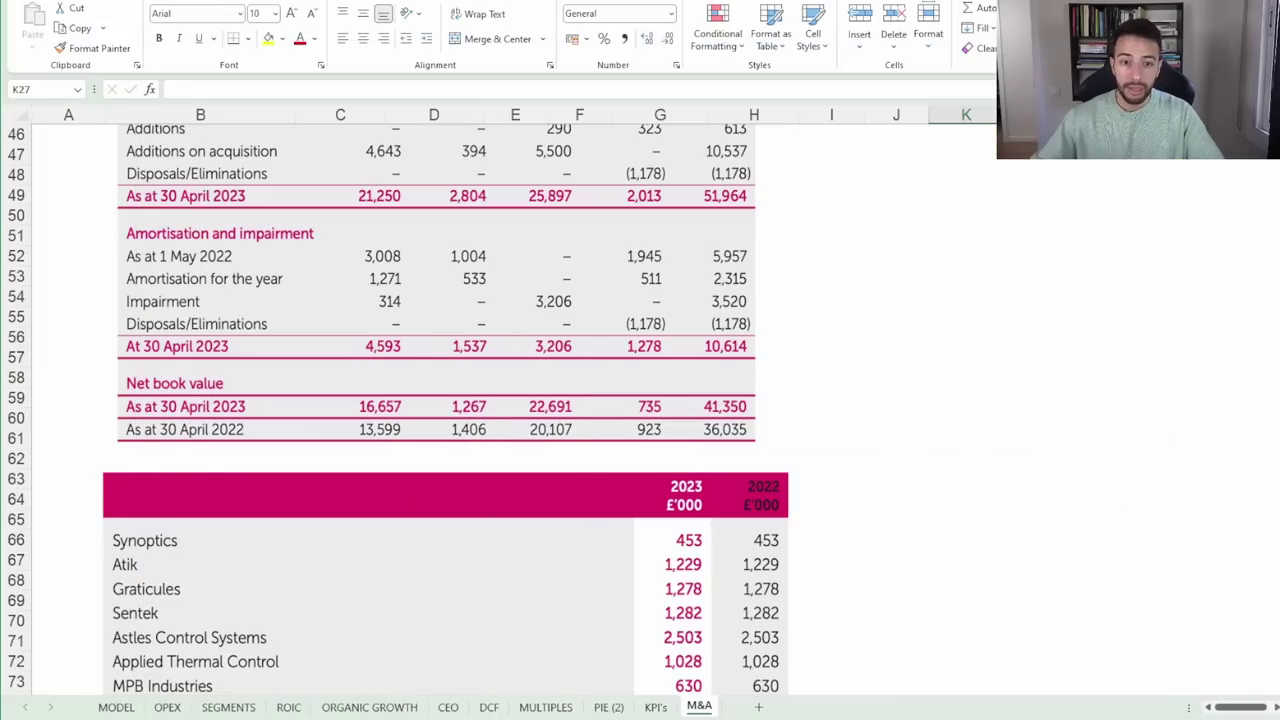
pyautogui.scroll(-17, 355, 544)
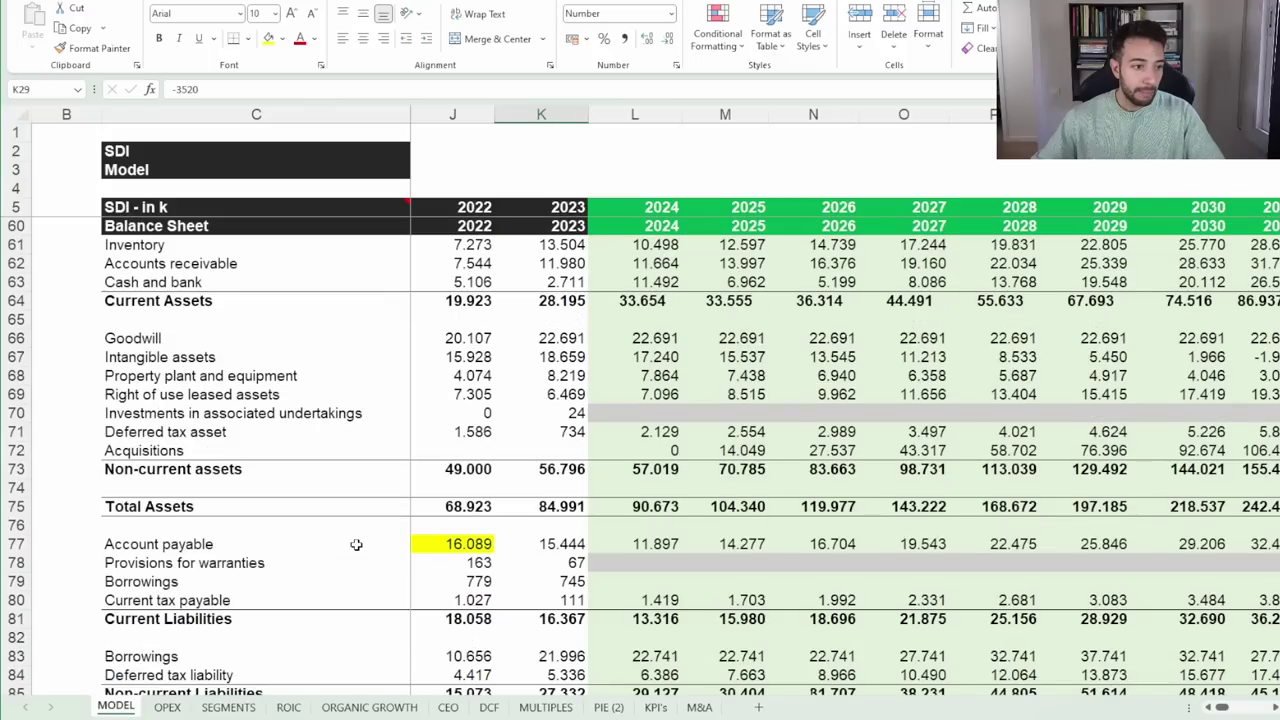
pyautogui.scroll(-1, 355, 544)
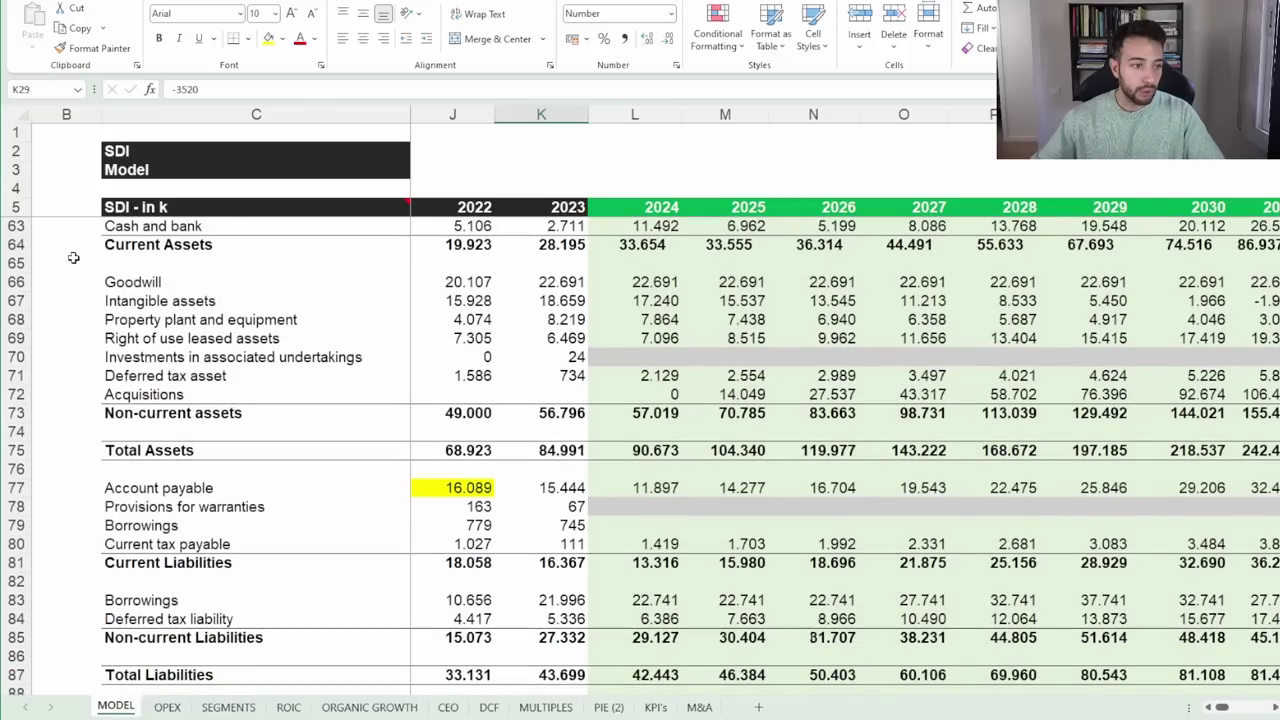
pyautogui.click(18, 282)
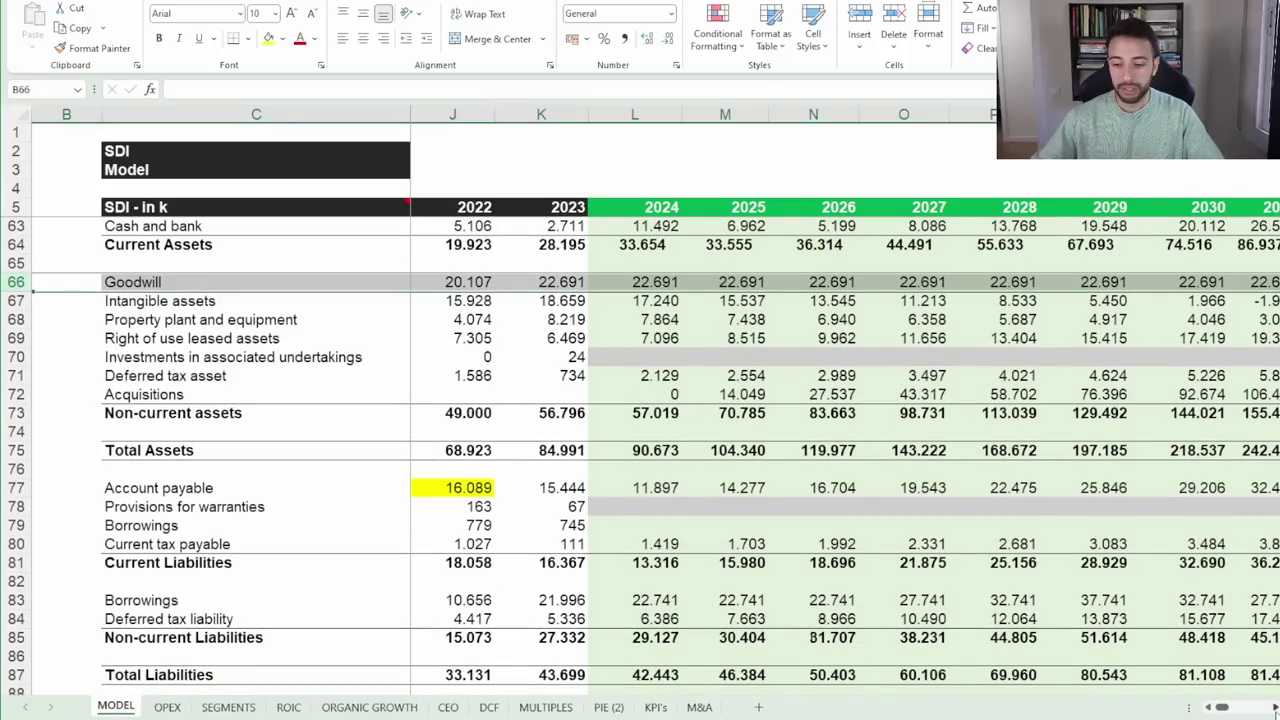
pyautogui.hscroll(4, 1274, 707)
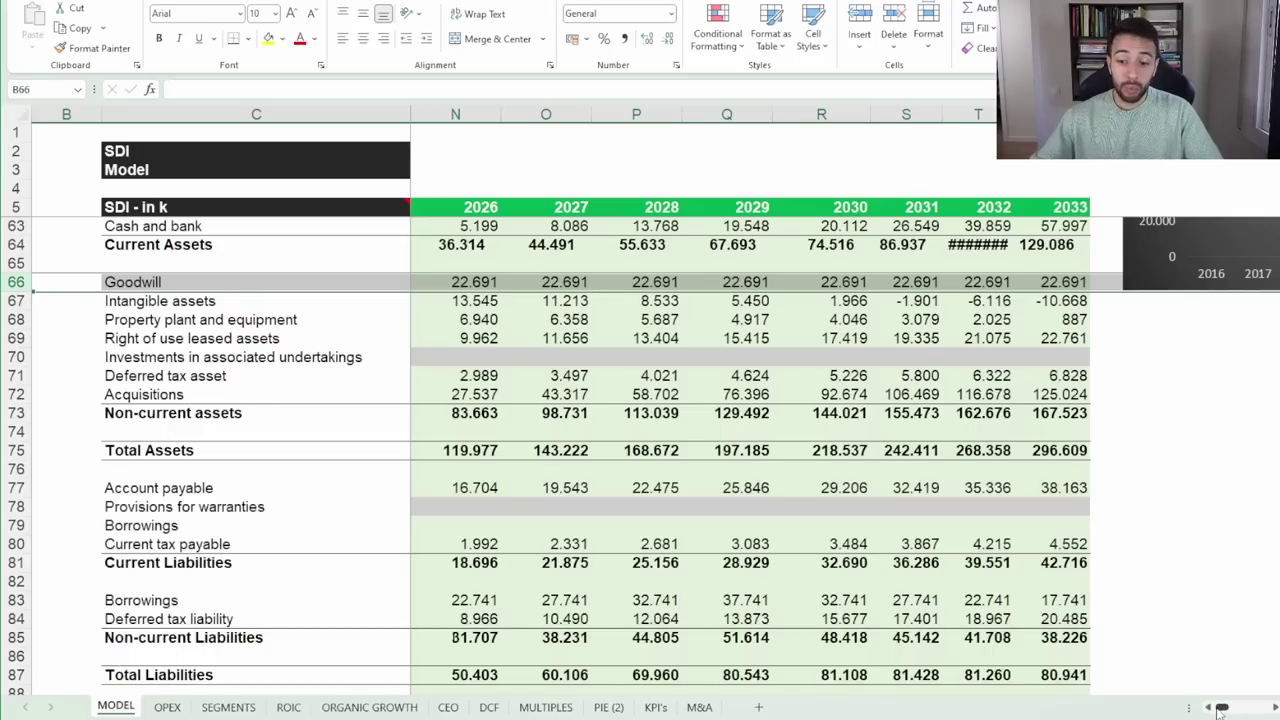
pyautogui.hscroll(-5, 1055, 425)
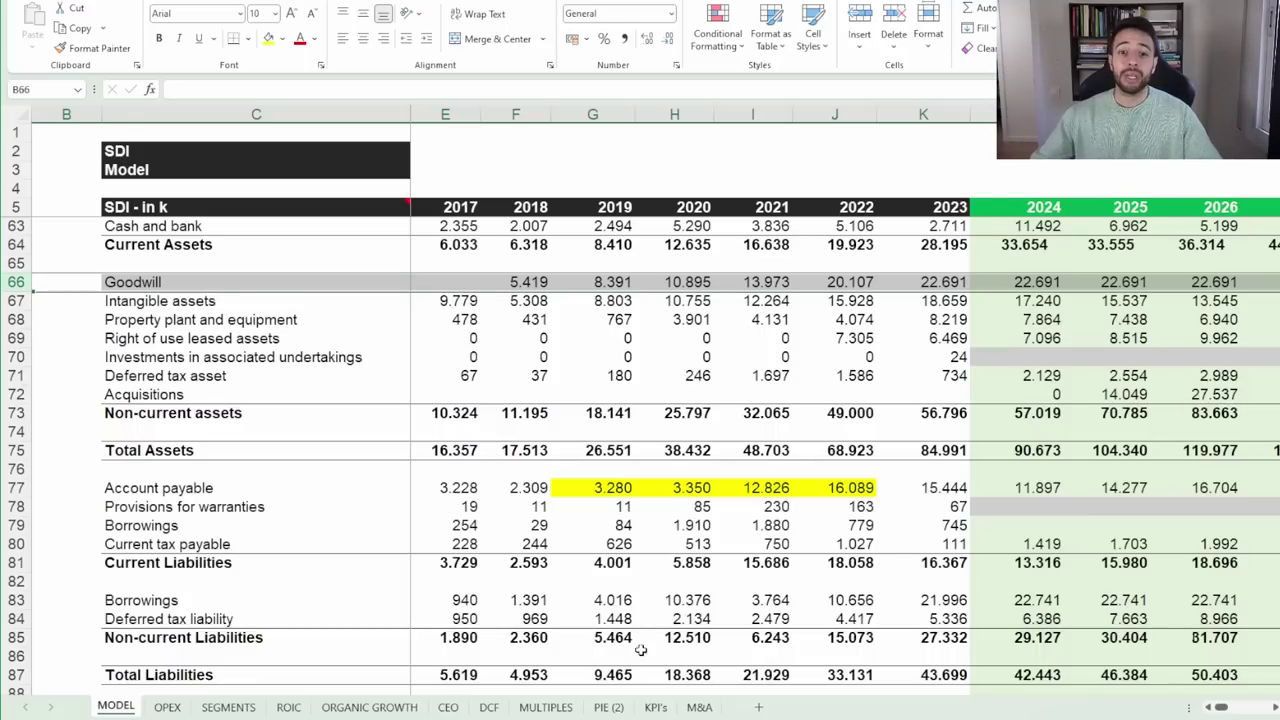
# Return to the income statement and review the revenue growth and impairment of intangible assets rows
pyautogui.scroll(8, 1003, 542)
pyautogui.scroll(6, 1003, 542)
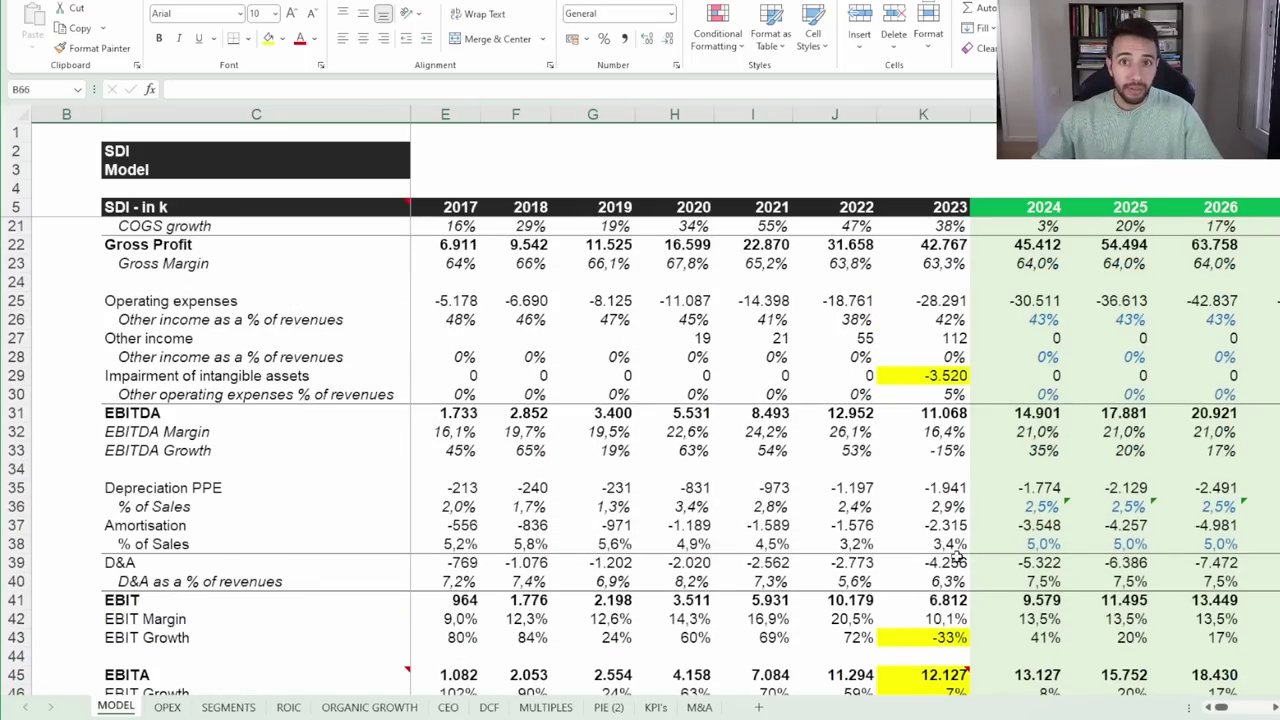
pyautogui.scroll(4, 962, 552)
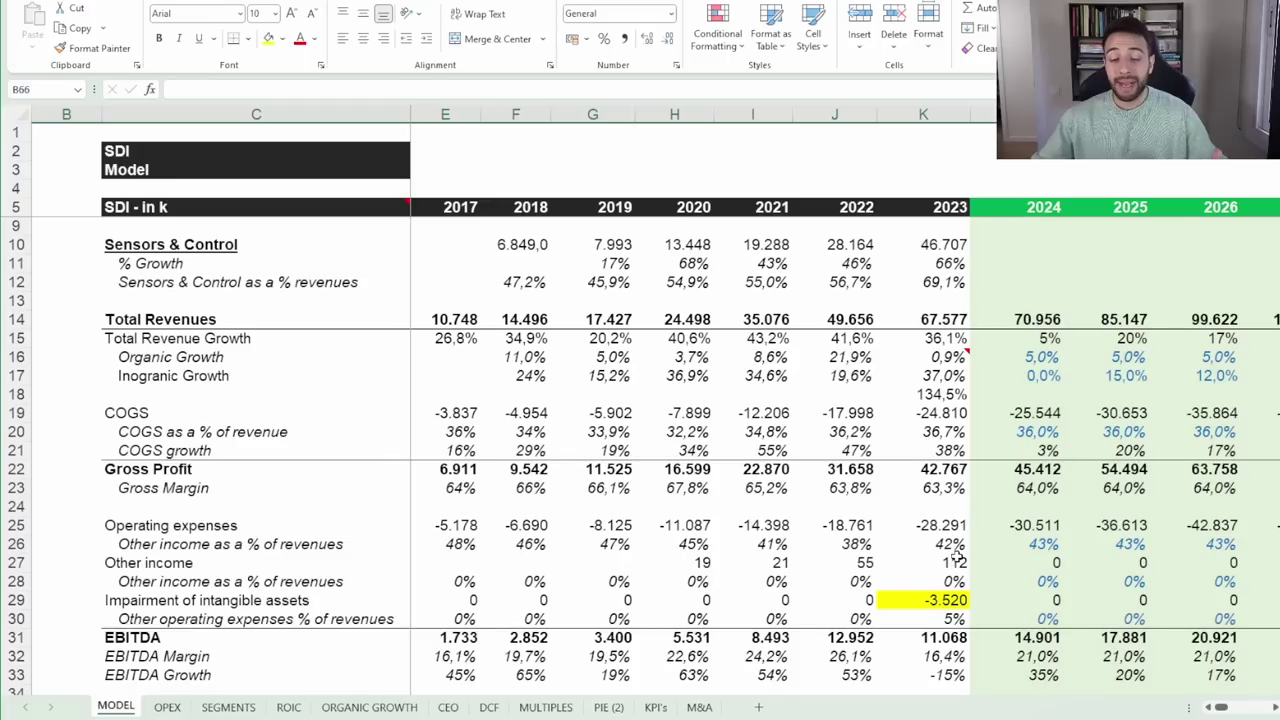
pyautogui.scroll(-1, 932, 595)
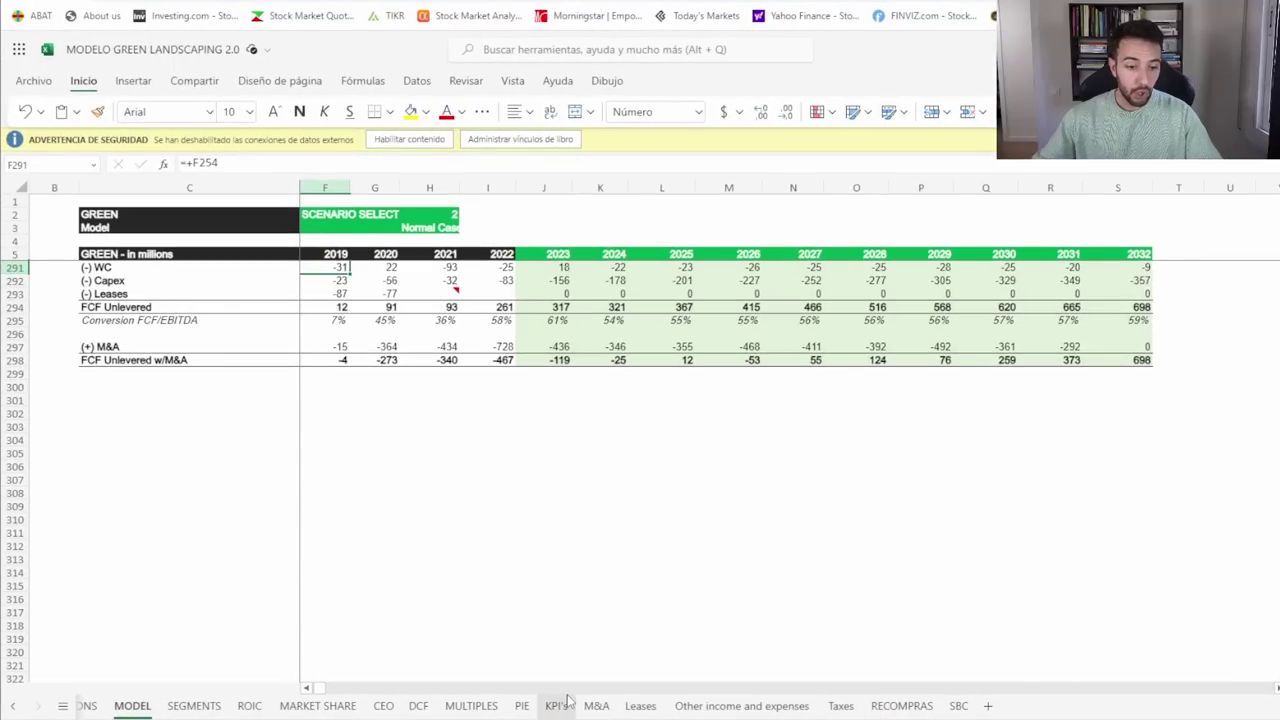
# Check the M&A sheet in the Green Landscaping workbook and review the Intangible Assets table on SDI's M&A sheet
pyautogui.click(596, 706)
pyautogui.scroll(-5, 608, 579)
pyautogui.scroll(-5, 608, 579)
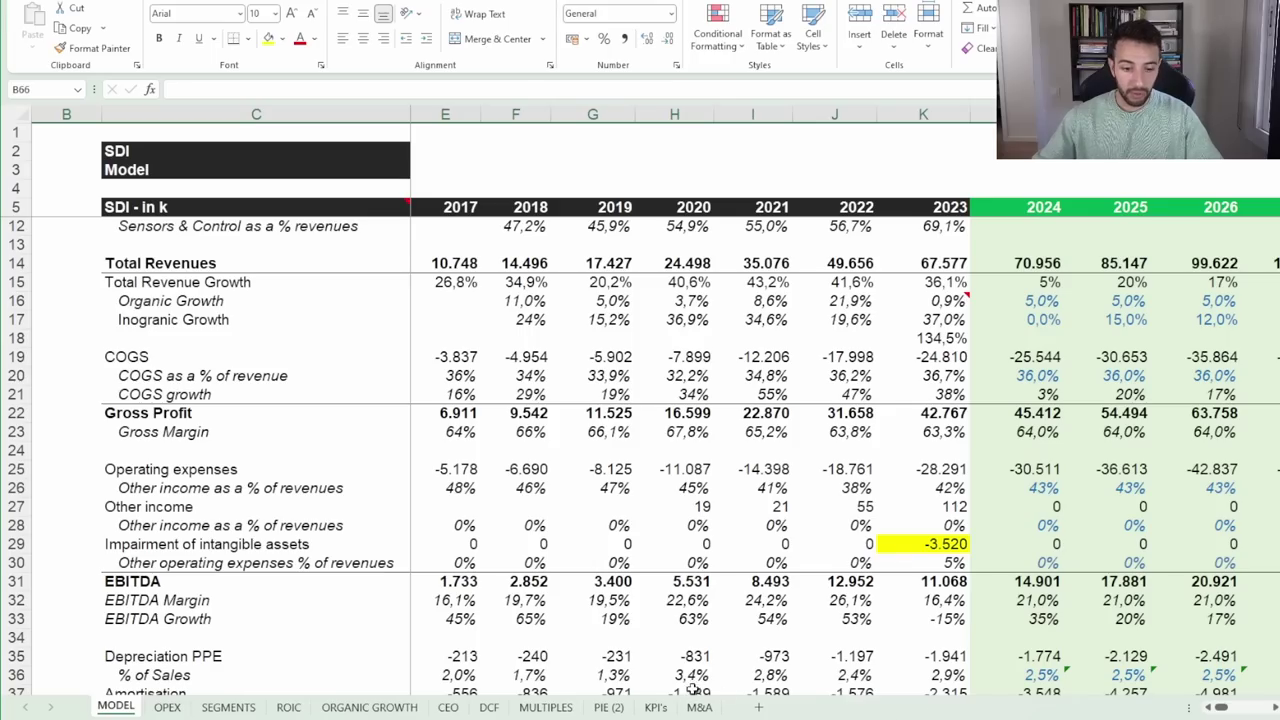
pyautogui.click(699, 707)
pyautogui.scroll(-4, 728, 471)
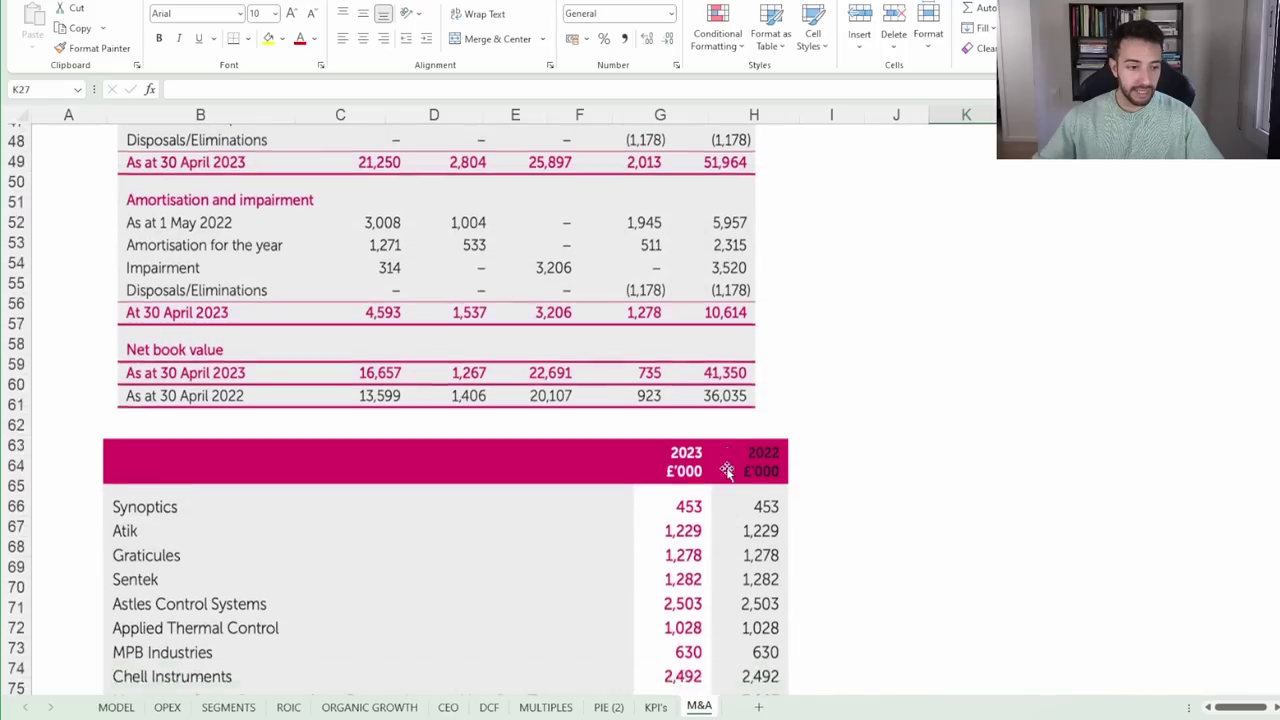
pyautogui.scroll(5, 728, 471)
pyautogui.scroll(5, 728, 471)
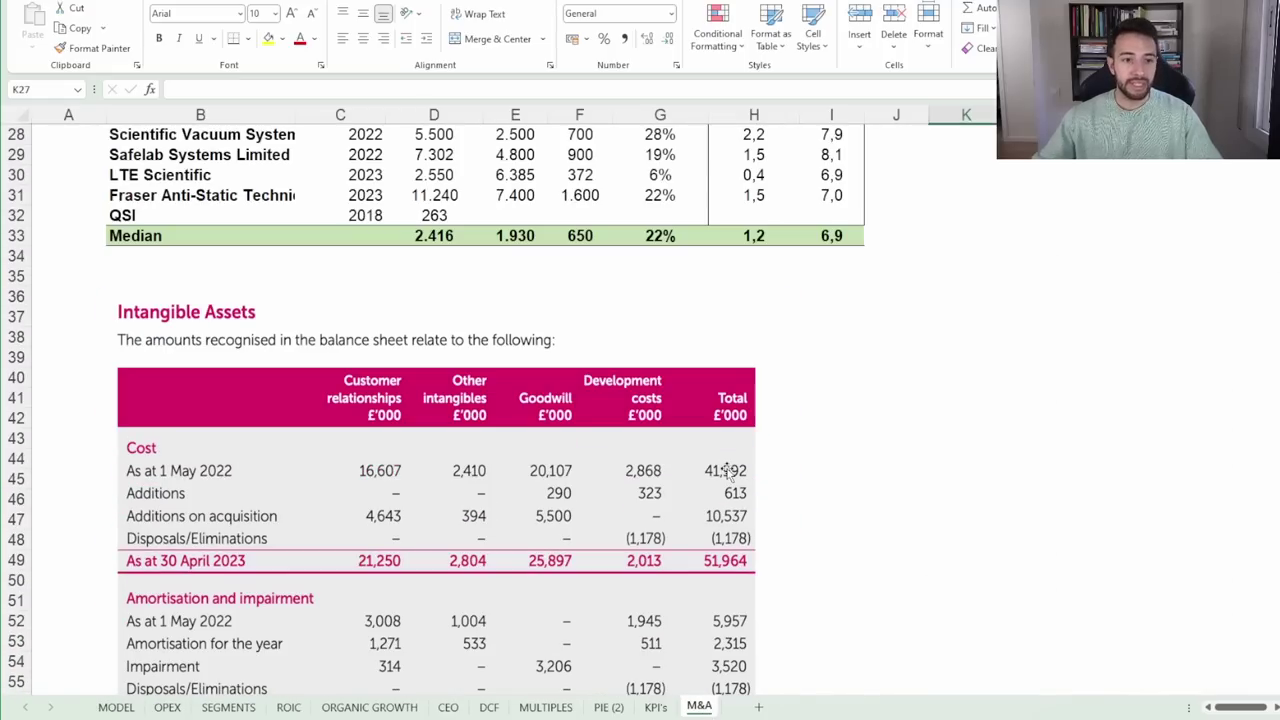
# Find the goodwill example below the subsidiaries table and examine its Book Value and Fair Value columns with their totals
pyautogui.scroll(-17, 728, 471)
pyautogui.scroll(-2, 728, 471)
pyautogui.scroll(1, 726, 471)
pyautogui.scroll(-1, 726, 471)
pyautogui.doubleClick(612, 116)
pyautogui.moveTo(357, 195); pyautogui.dragTo(357, 337)
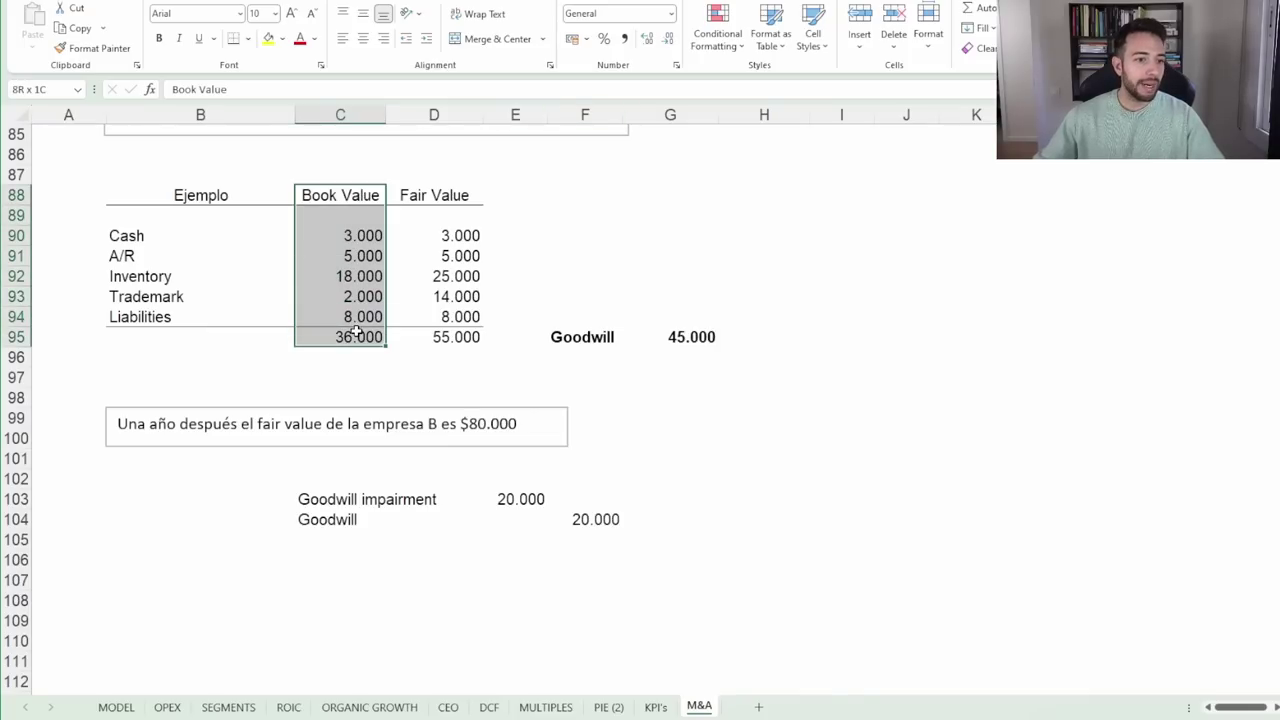
pyautogui.click(357, 337)
pyautogui.moveTo(447, 199); pyautogui.dragTo(457, 336)
pyautogui.click(457, 336)
# Highlight the $100.000 purchase price in the example, and compare it with the fair value total and the Goodwill figure
pyautogui.scroll(2, 453, 333)
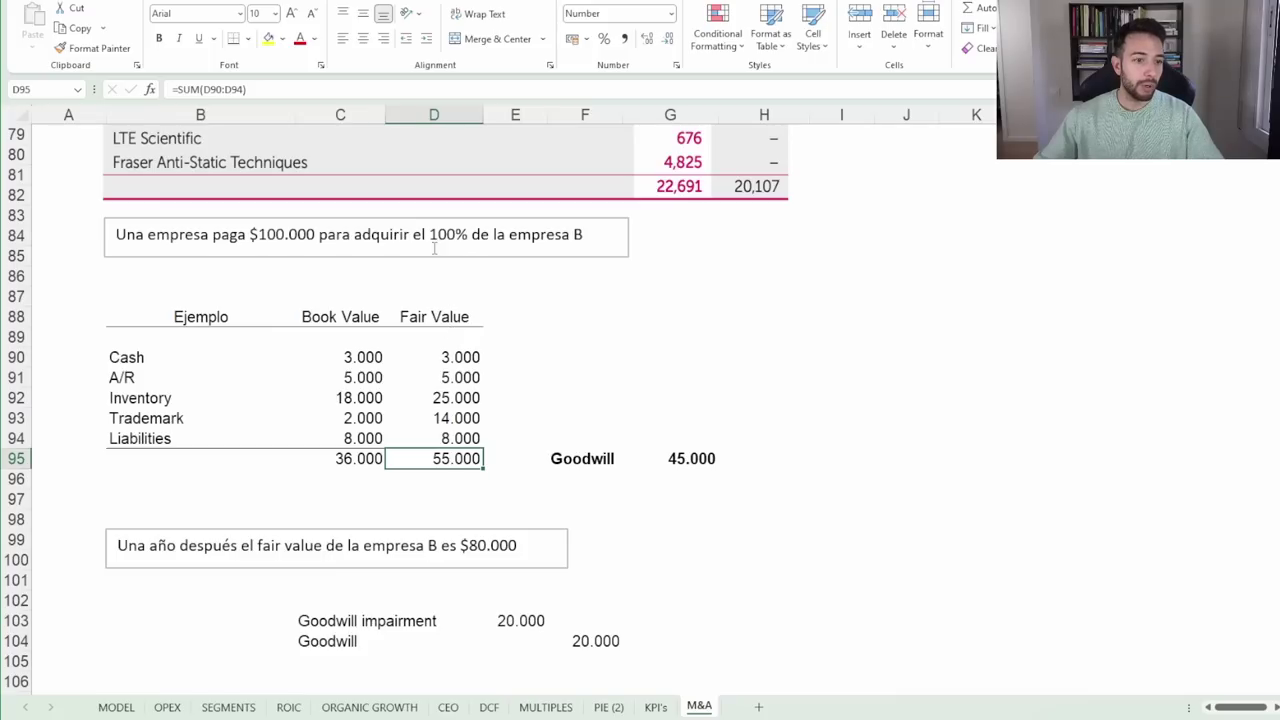
pyautogui.moveTo(251, 232); pyautogui.dragTo(355, 234)
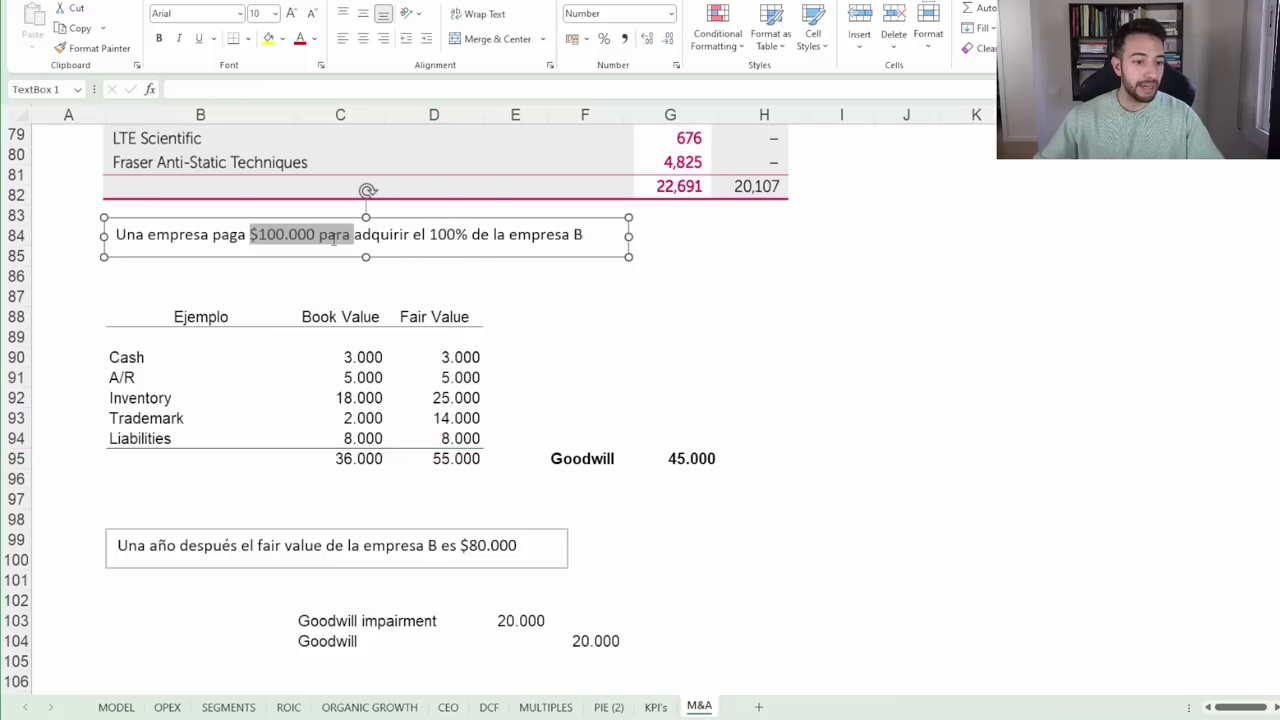
pyautogui.click(478, 458)
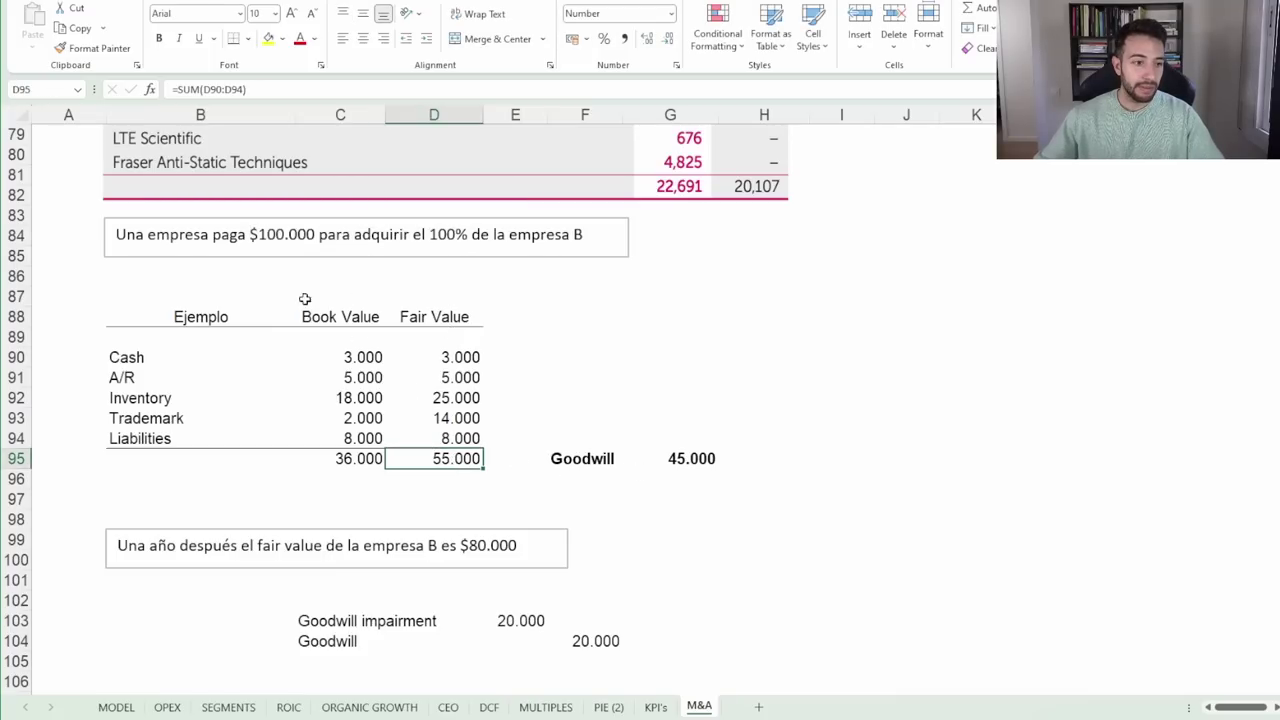
pyautogui.click(700, 462)
pyautogui.moveTo(588, 458); pyautogui.dragTo(680, 458)
pyautogui.scroll(-3, 588, 486)
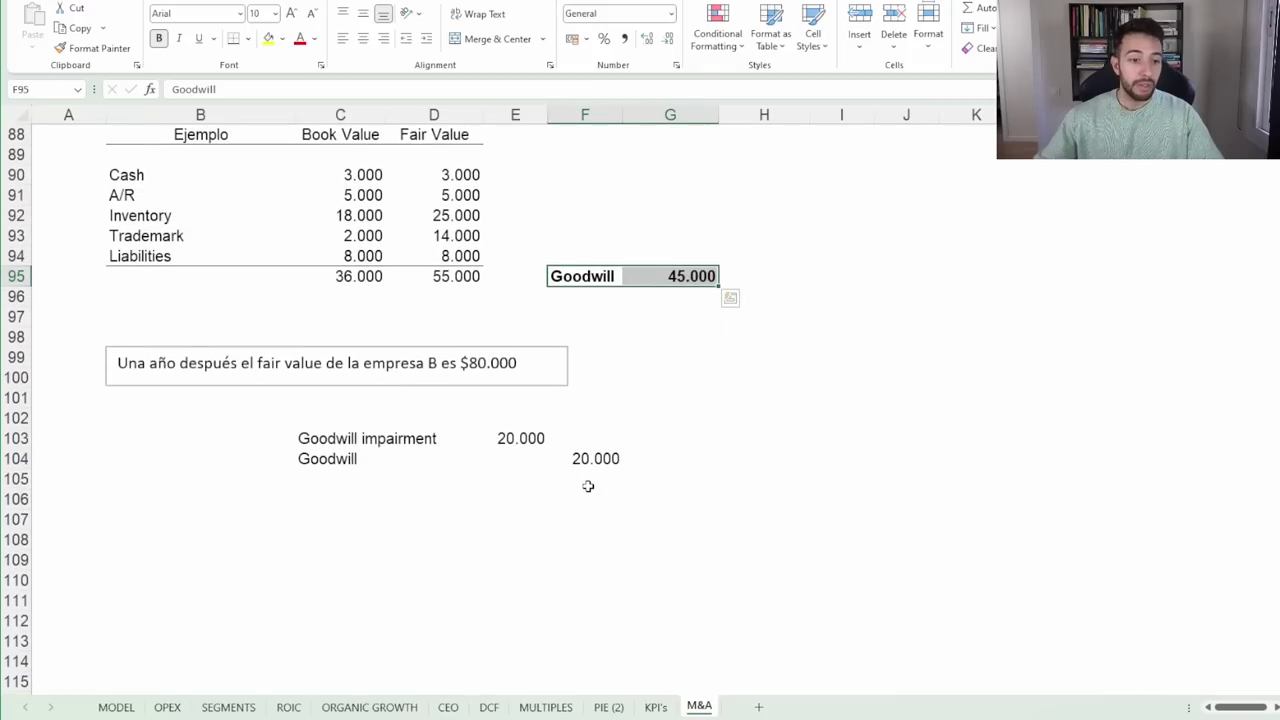
# Compare the $100.000 price with the $80.000 fair value one year on, and inspect the goodwill impairment entry in rows 103 and 104
pyautogui.scroll(2, 371, 423)
pyautogui.scroll(1, 337, 441)
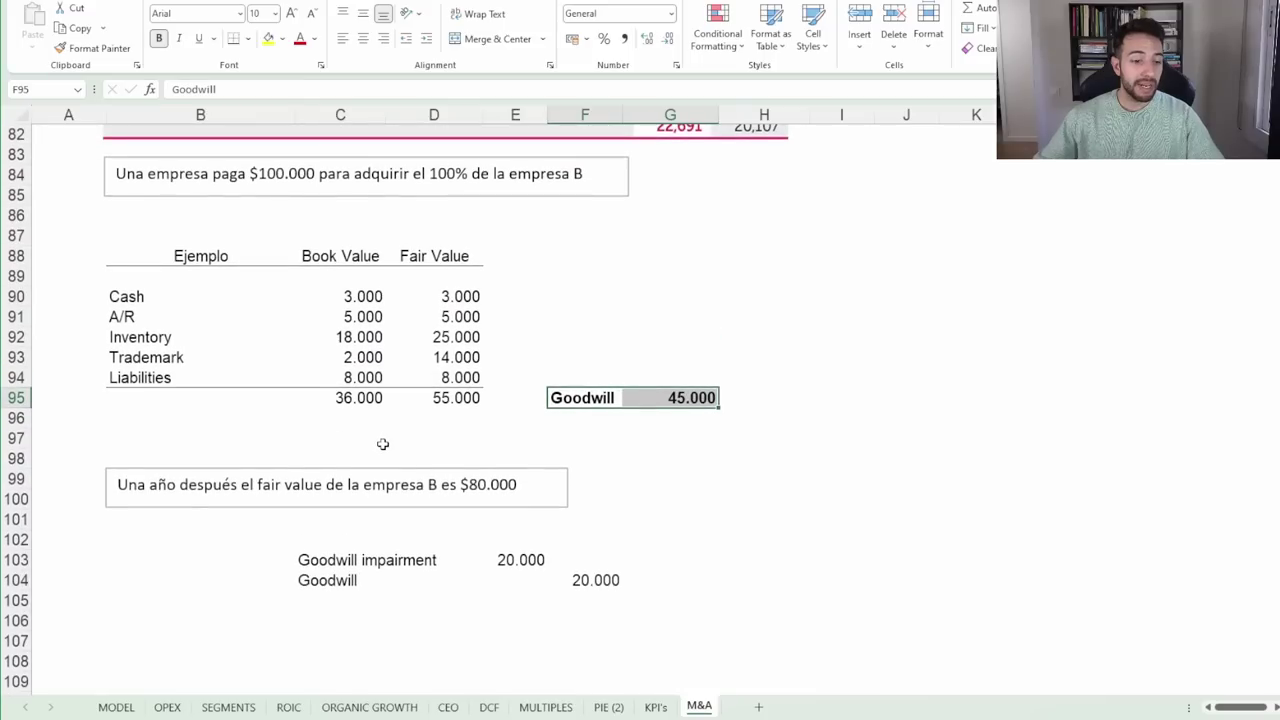
pyautogui.moveTo(249, 176); pyautogui.dragTo(315, 176)
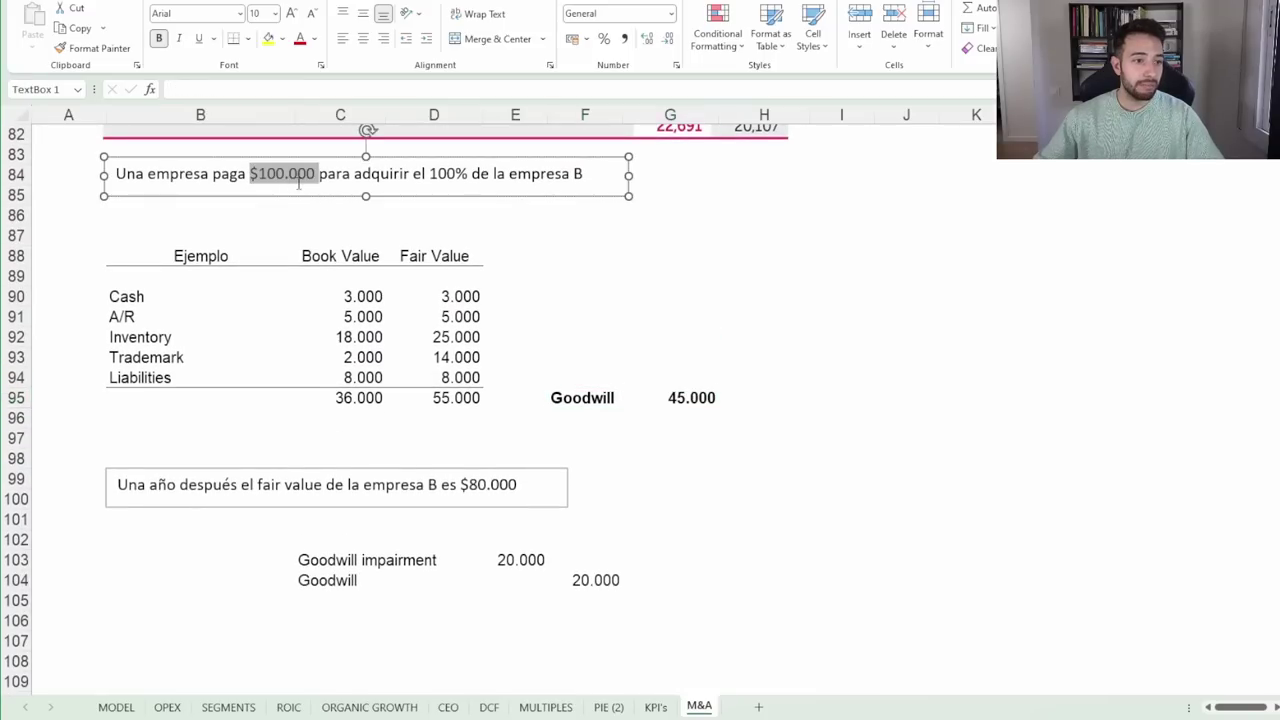
pyautogui.click(311, 181)
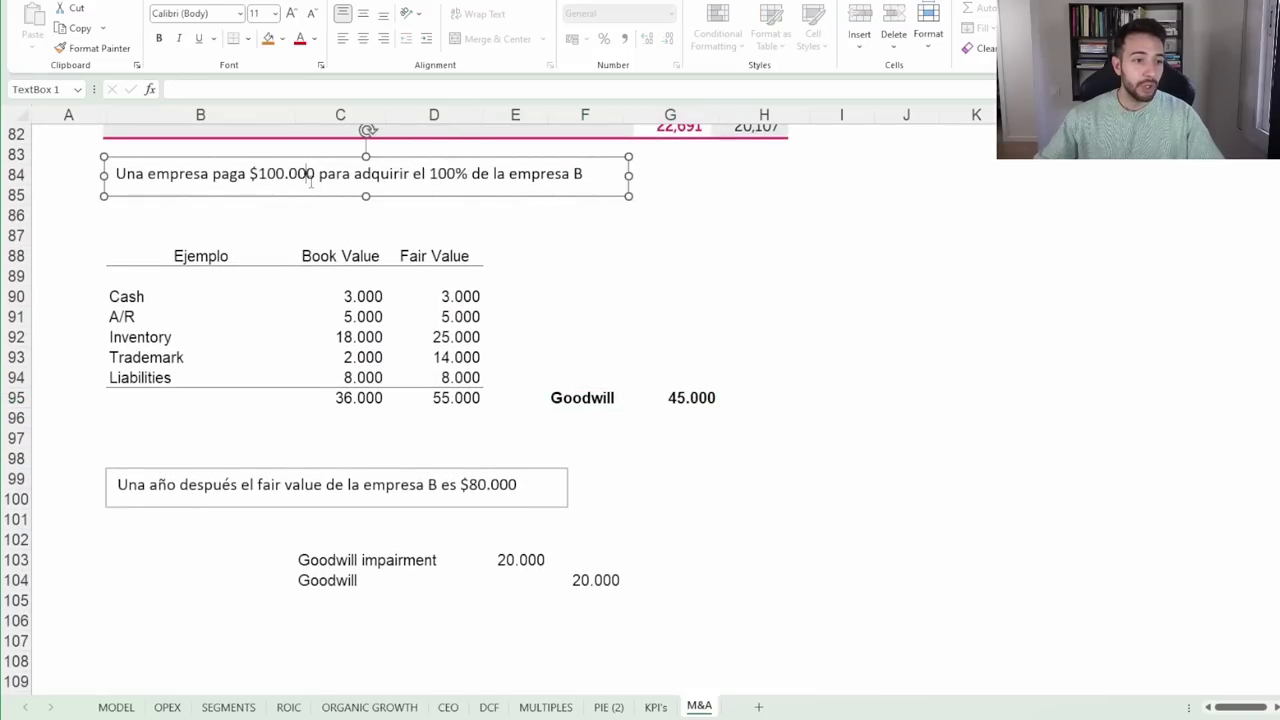
pyautogui.moveTo(456, 484); pyautogui.dragTo(514, 490)
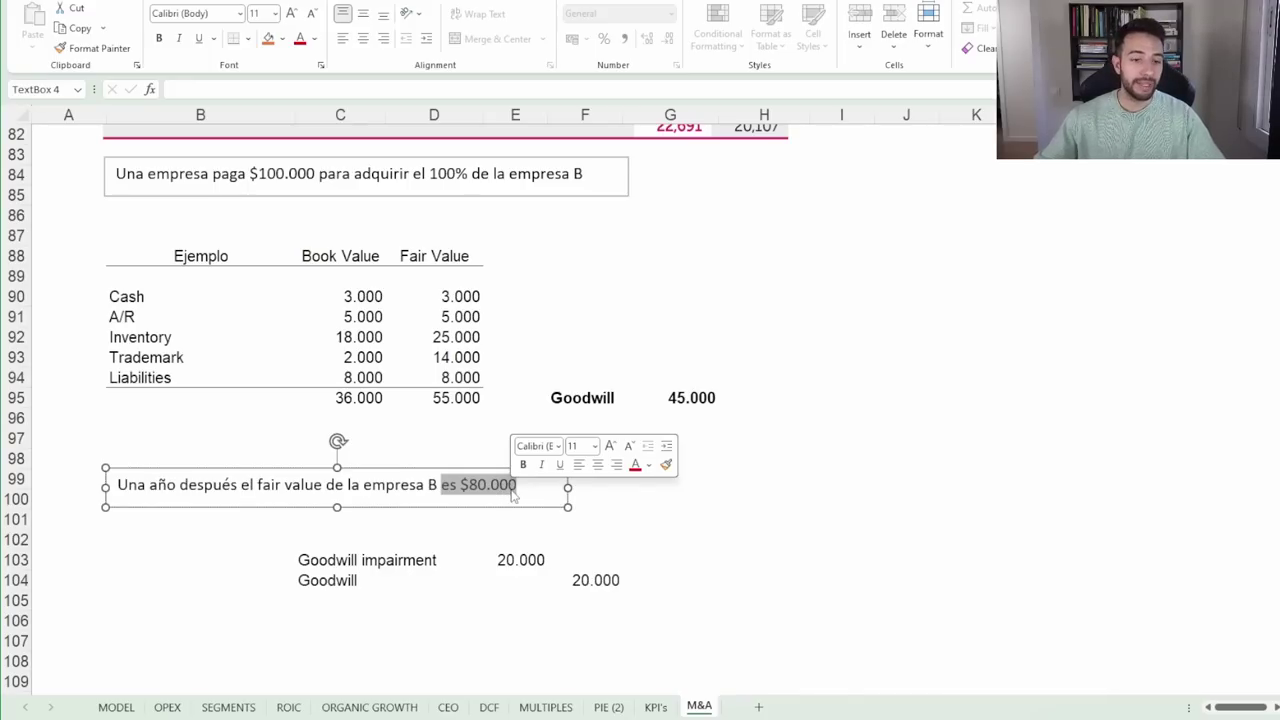
pyautogui.click(521, 488)
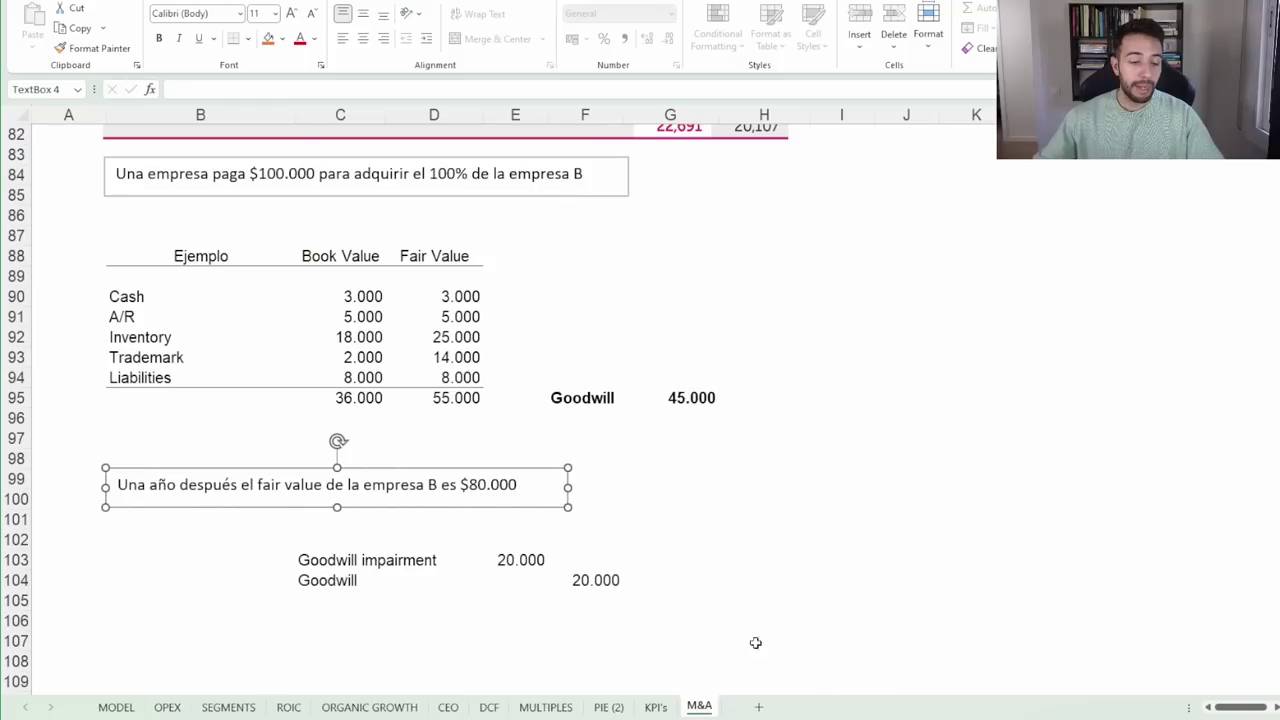
pyautogui.click(507, 558)
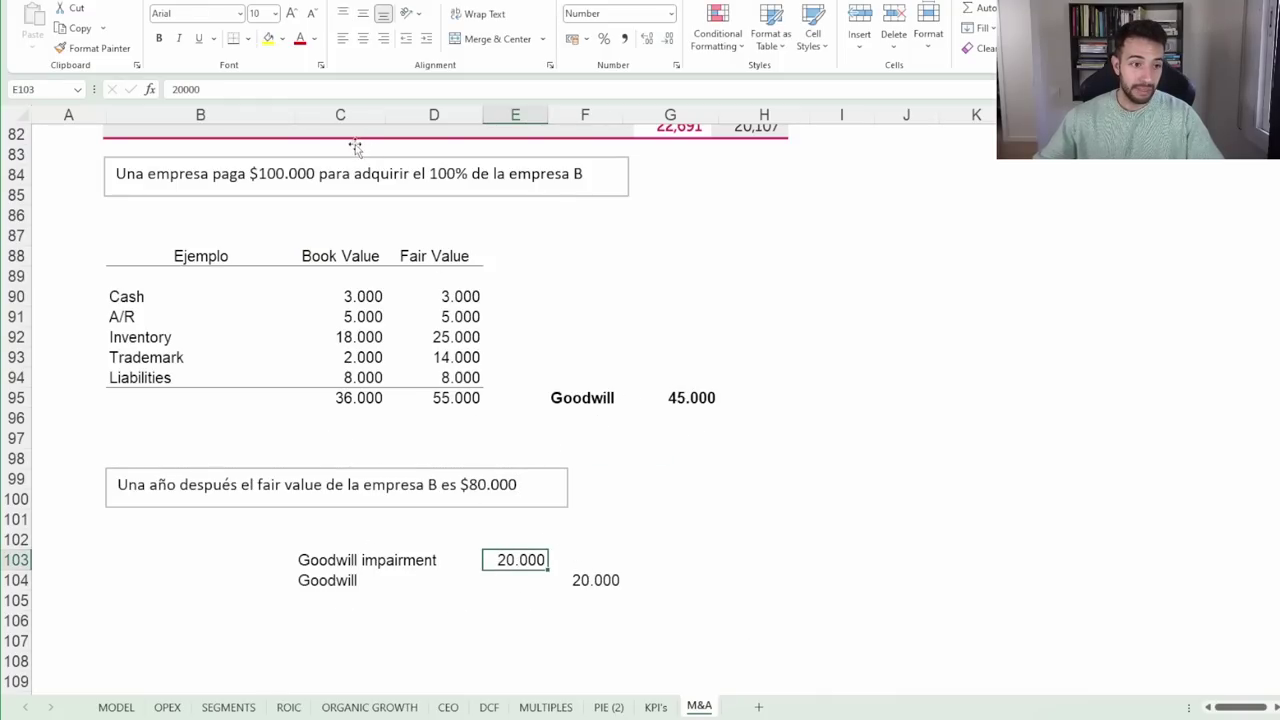
pyautogui.click(585, 580)
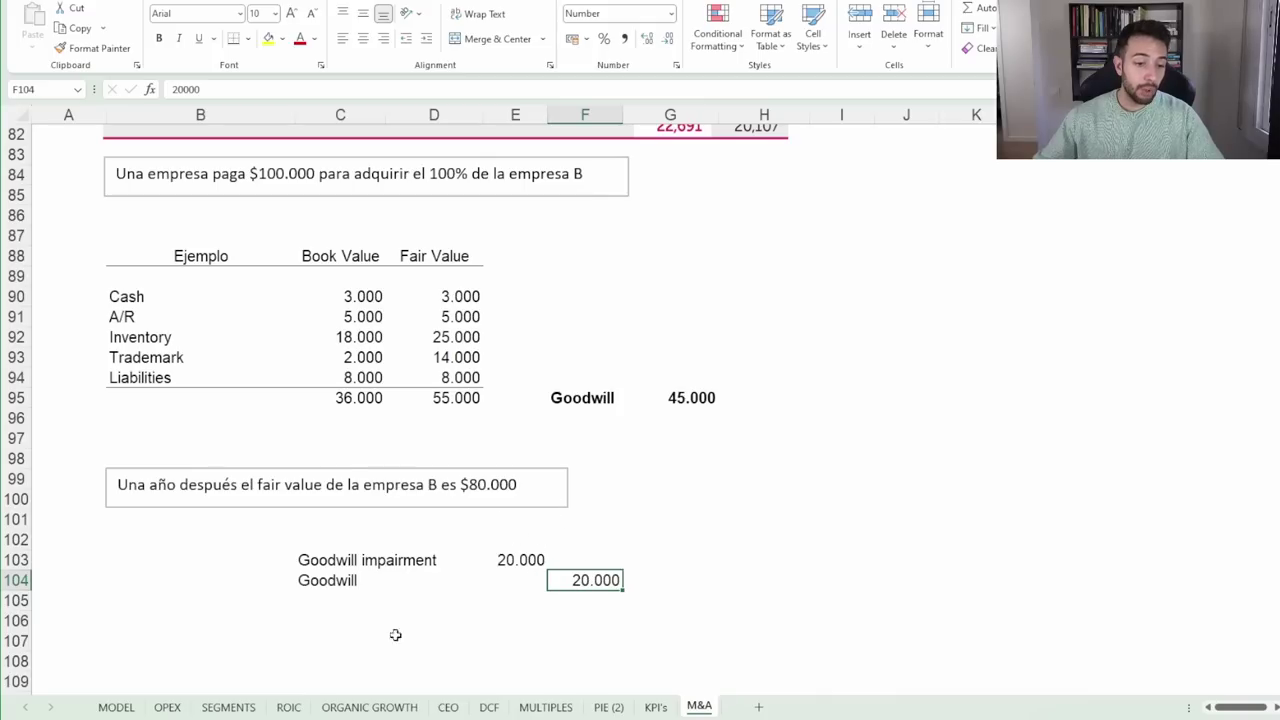
# Check the MODEL sheet briefly and review the goodwill by subsidiary table on the M&A sheet
pyautogui.click(116, 706)
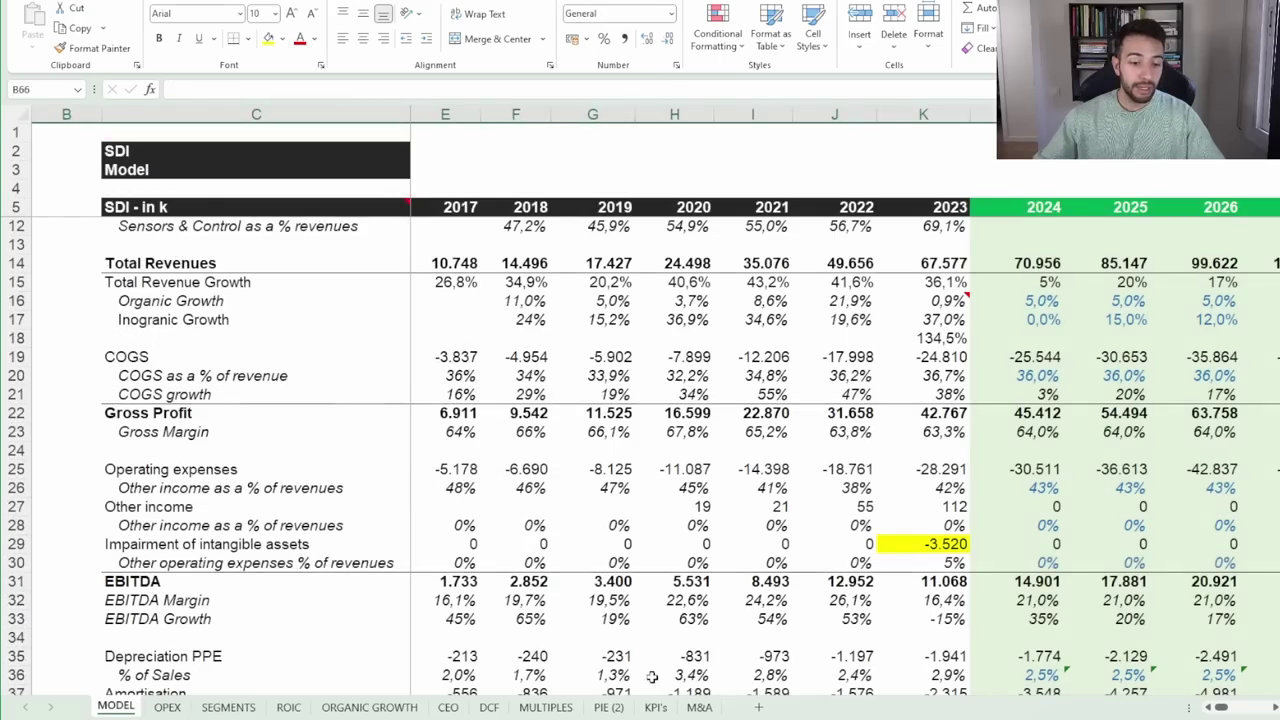
pyautogui.click(699, 706)
pyautogui.scroll(8, 430, 560)
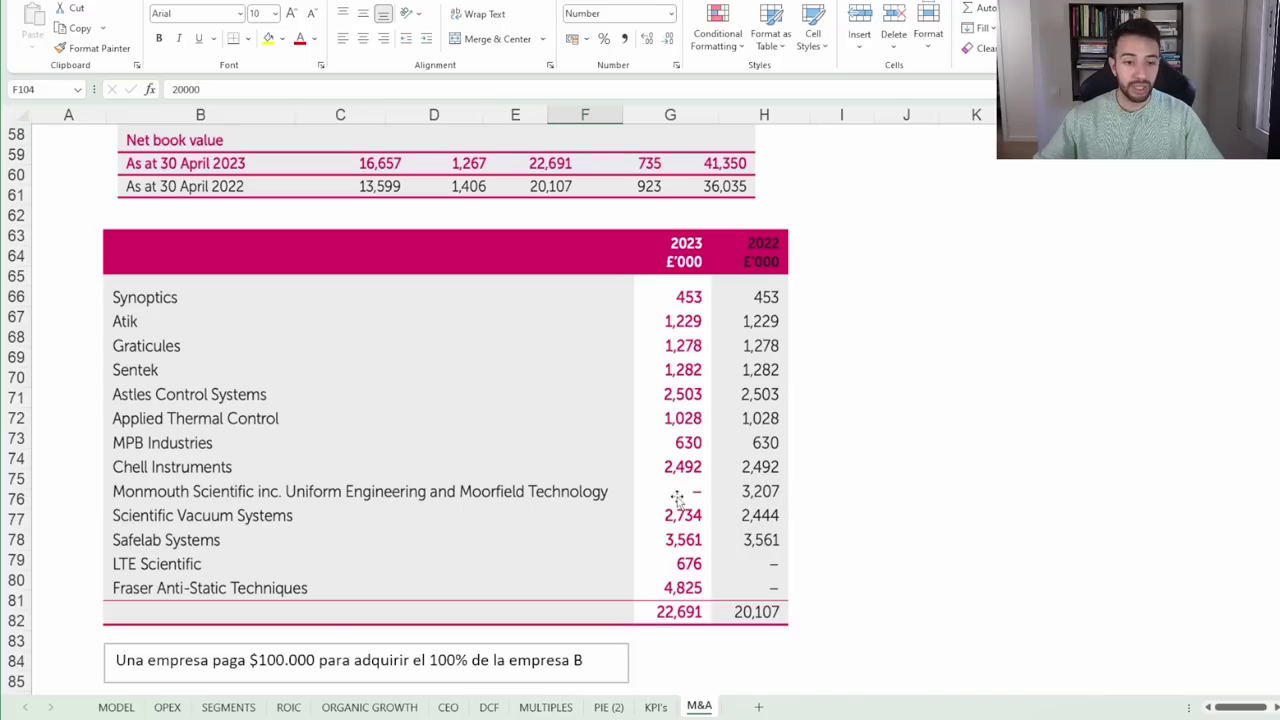
# Go back to the MODEL sheet, select the Impairment of intangible assets row, and look up the balance sheet's asset rows
pyautogui.click(116, 707)
pyautogui.scroll(2, 373, 538)
pyautogui.scroll(-3, 373, 538)
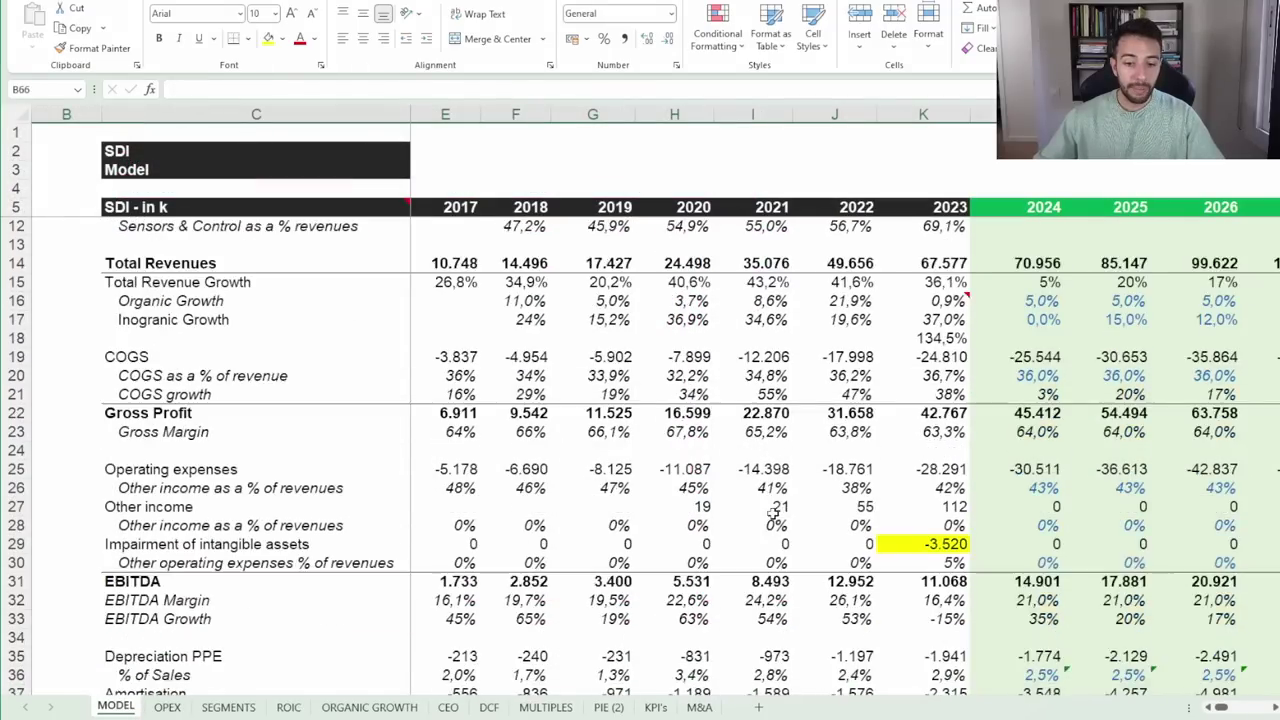
pyautogui.click(895, 487)
pyautogui.moveTo(16, 488); pyautogui.dragTo(914, 488)
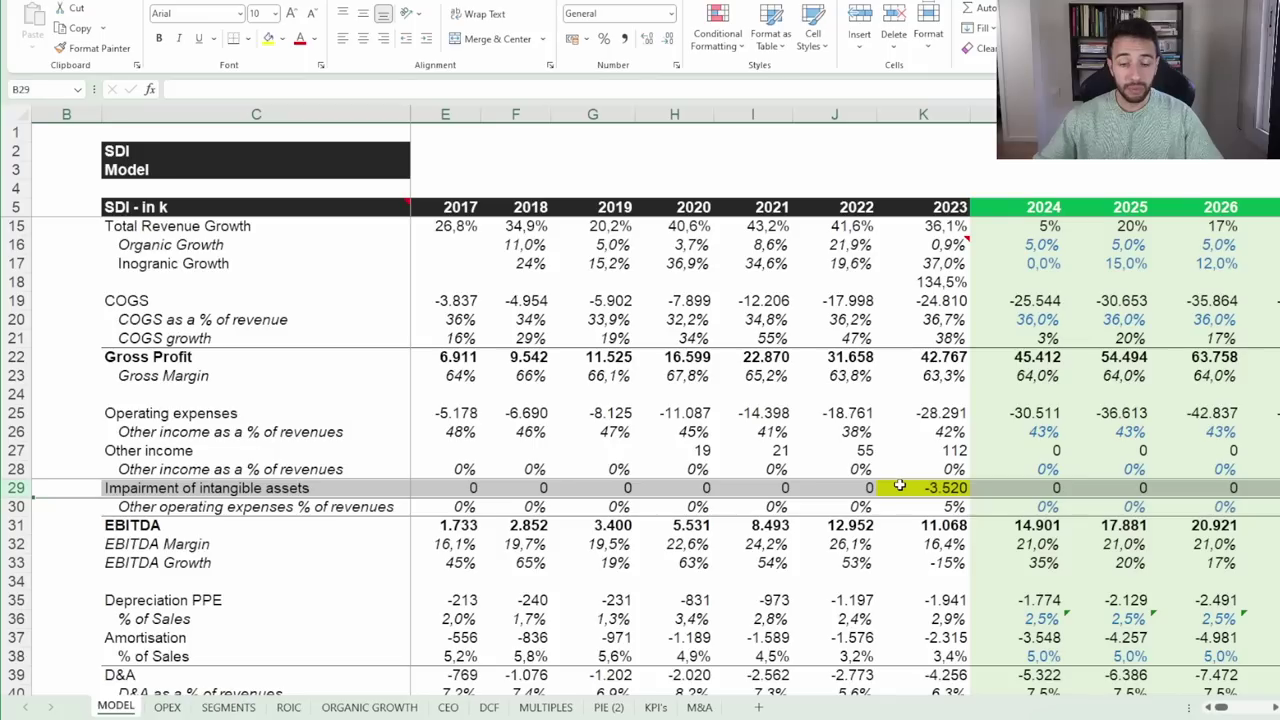
pyautogui.scroll(-20, 899, 485)
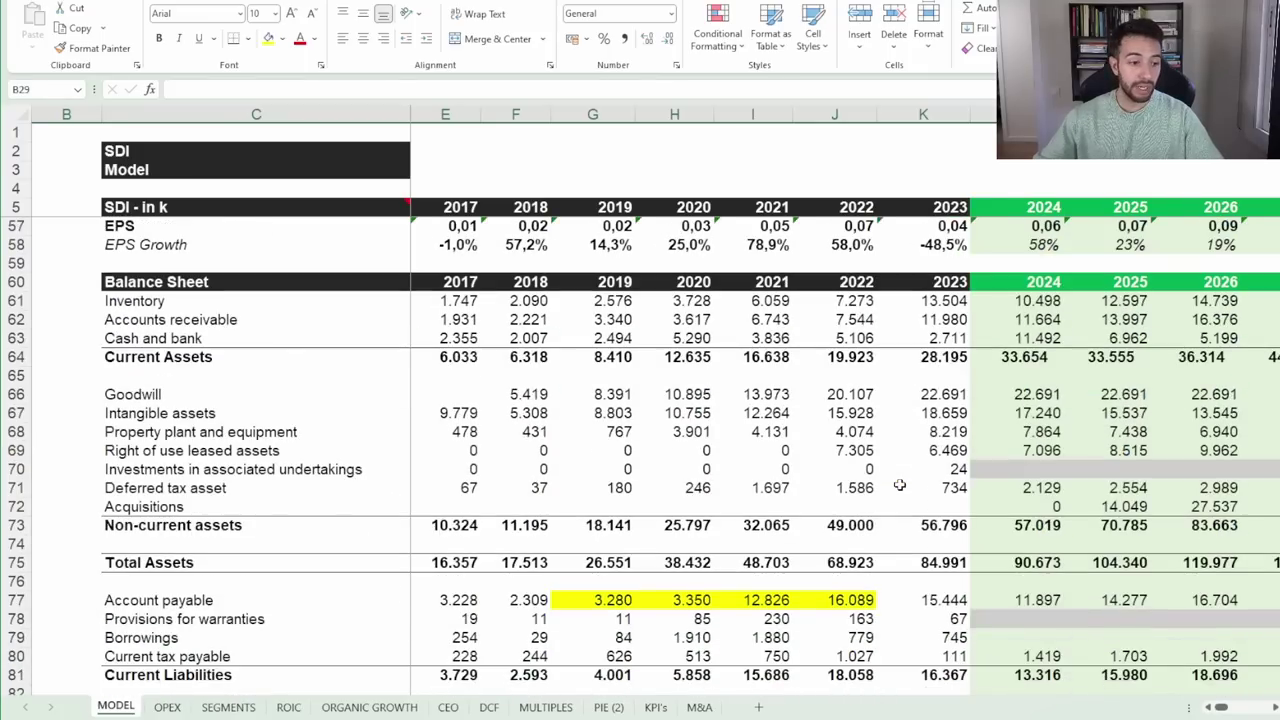
# Select the Impairment of intangible assets row in the Cash Flow section, from its label through 2023
pyautogui.scroll(1, 899, 485)
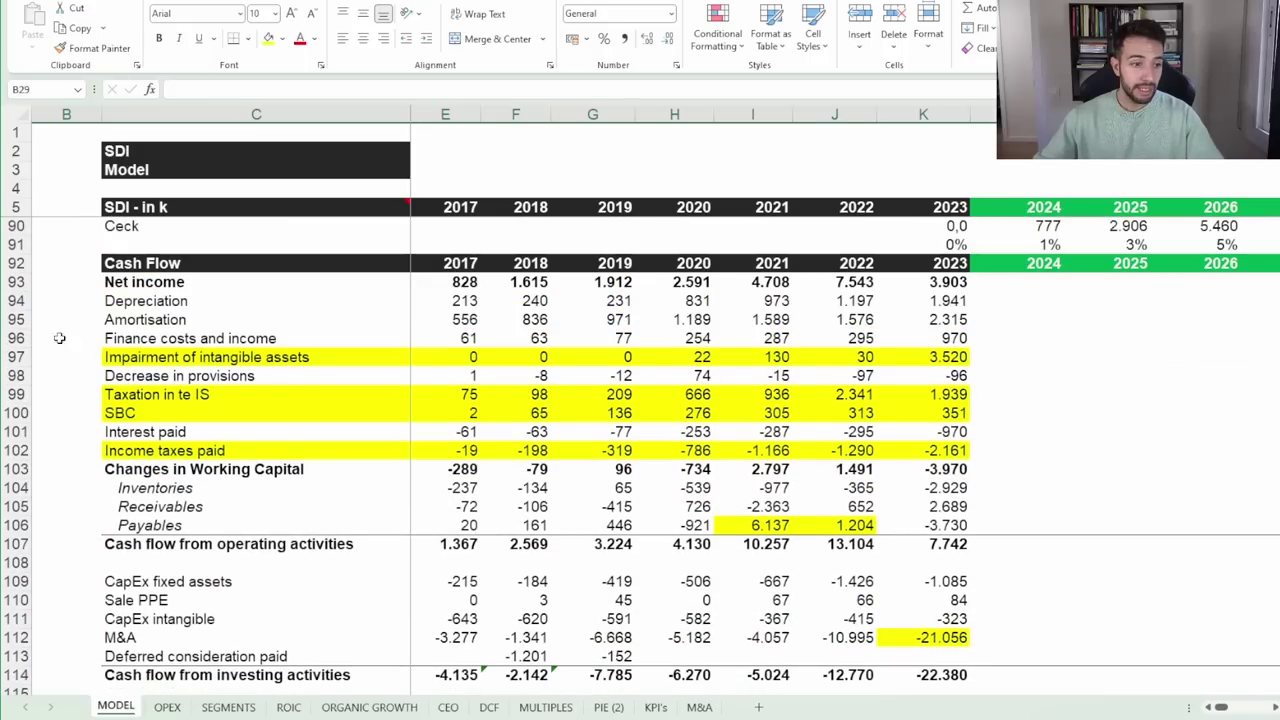
pyautogui.moveTo(128, 358); pyautogui.dragTo(1010, 365)
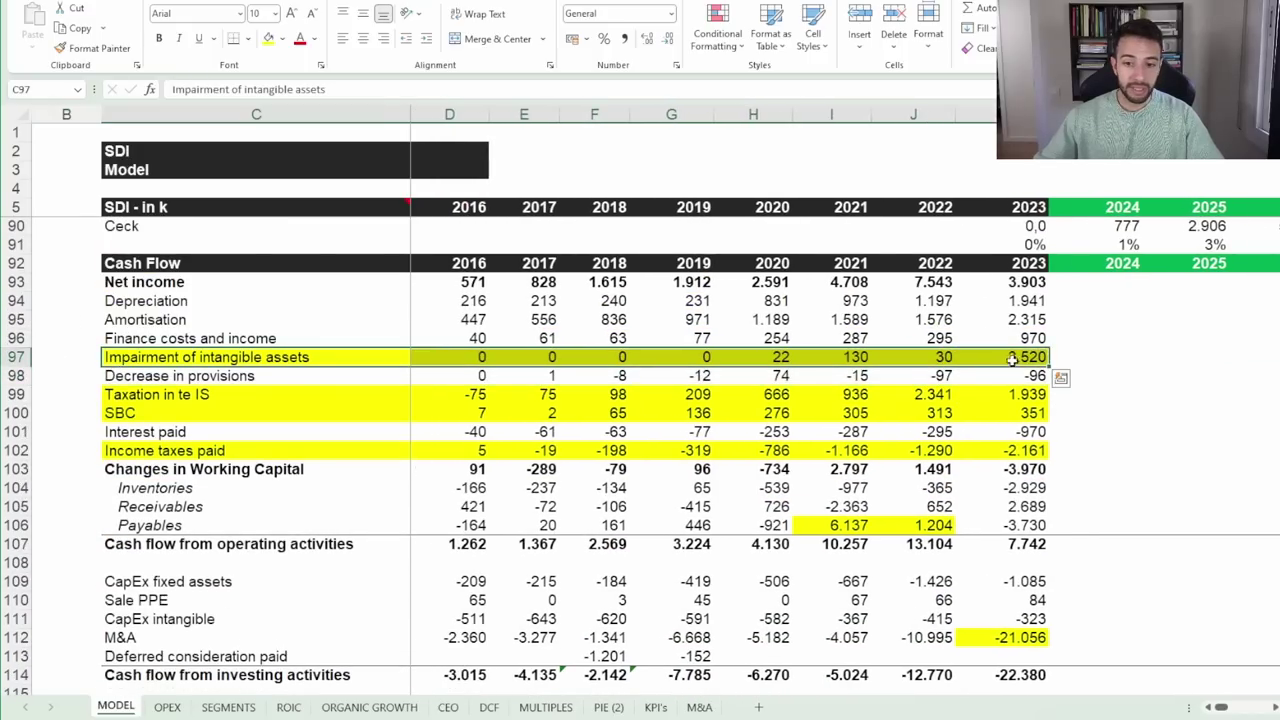
pyautogui.scroll(20, 996, 431)
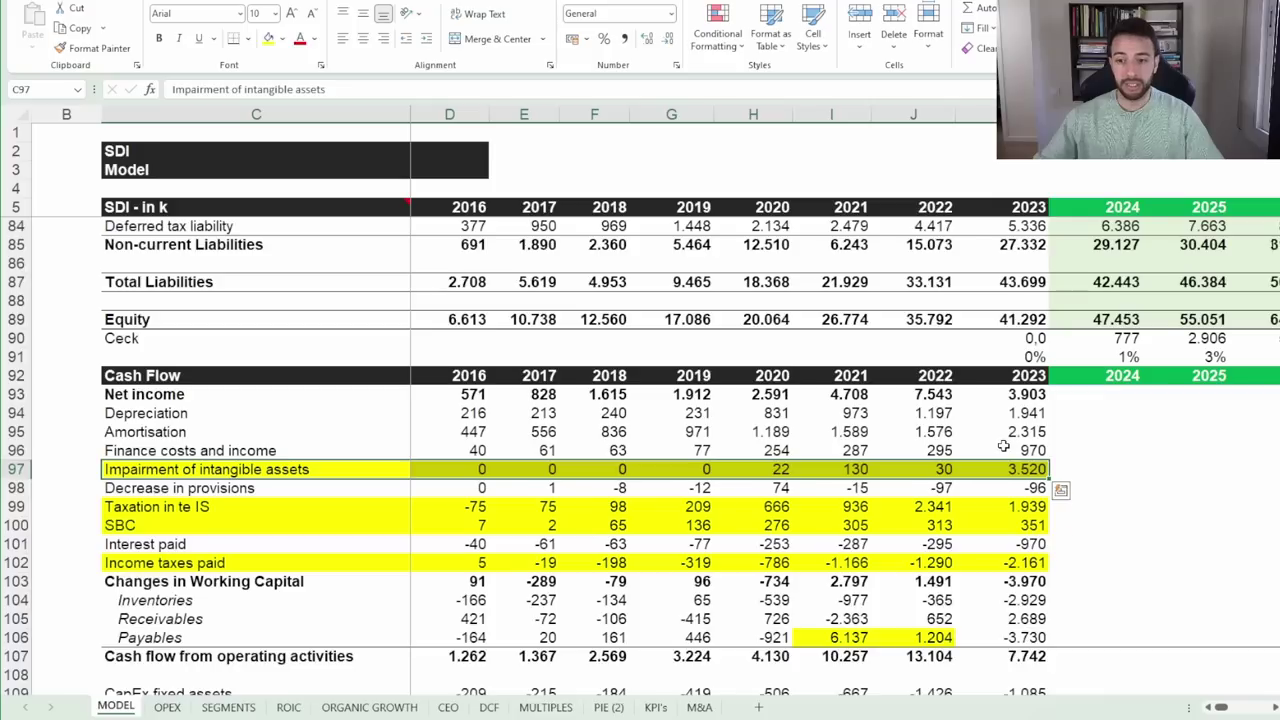
# Inspect the 2023 EBITA formula and its comment in the income statement, and the EBIT Growth row below it
pyautogui.scroll(5, 1003, 446)
pyautogui.scroll(-3, 1003, 446)
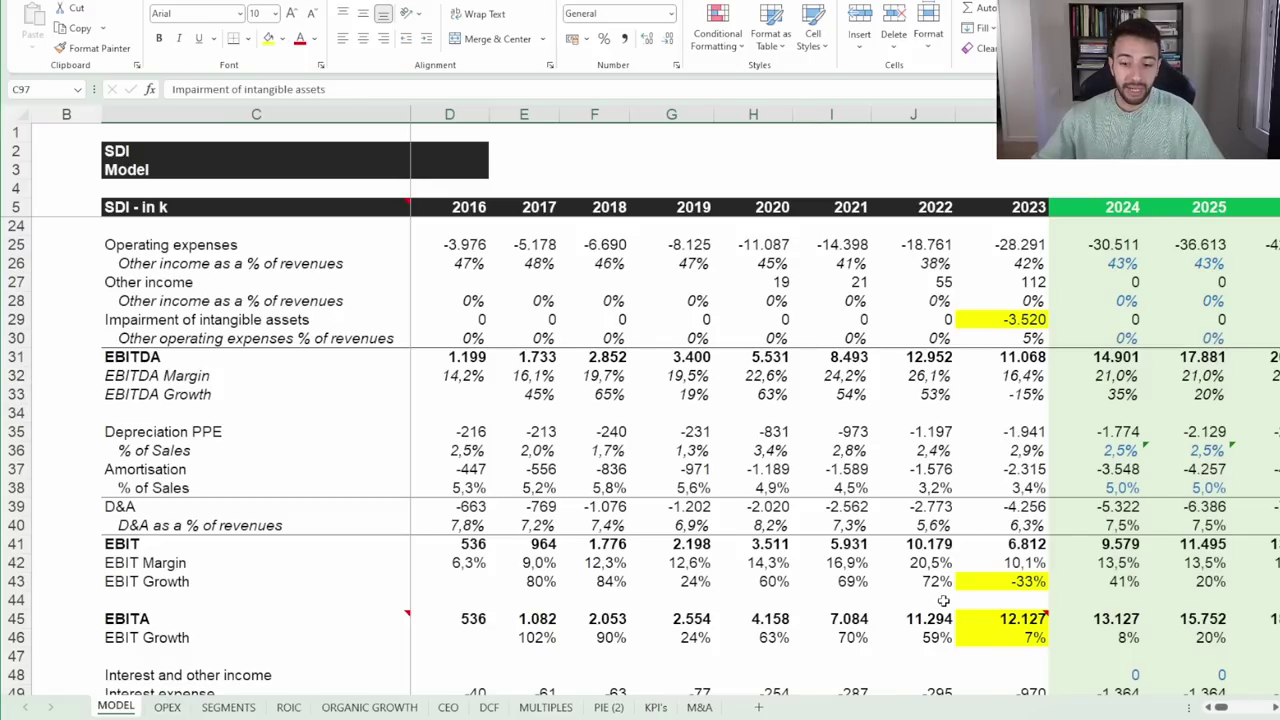
pyautogui.scroll(-1, 976, 575)
pyautogui.click(1012, 565)
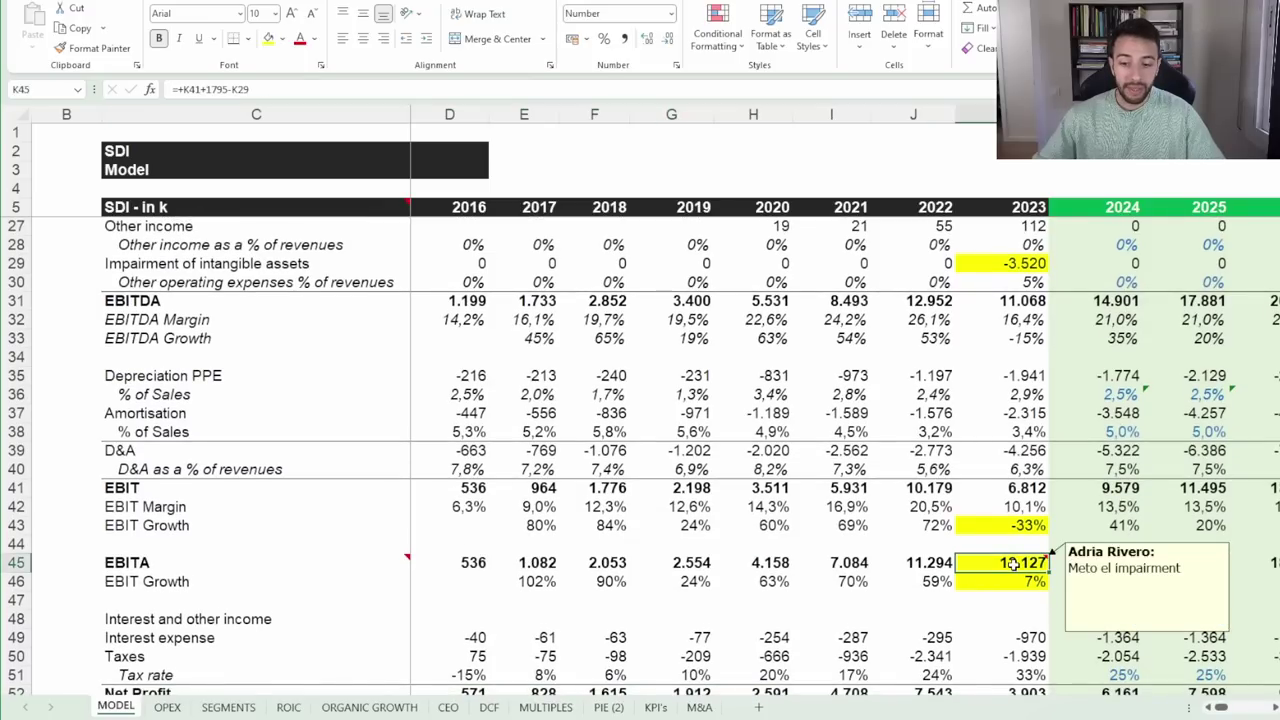
pyautogui.scroll(-2, 967, 591)
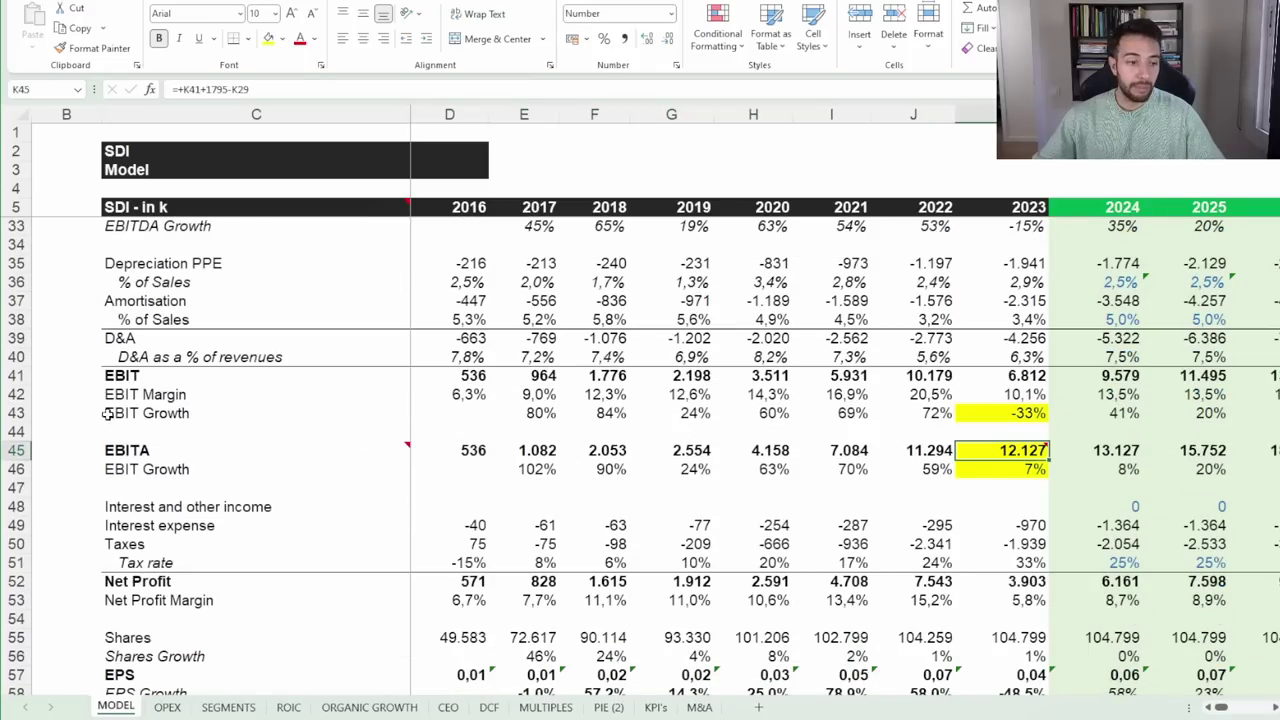
pyautogui.click(304, 467)
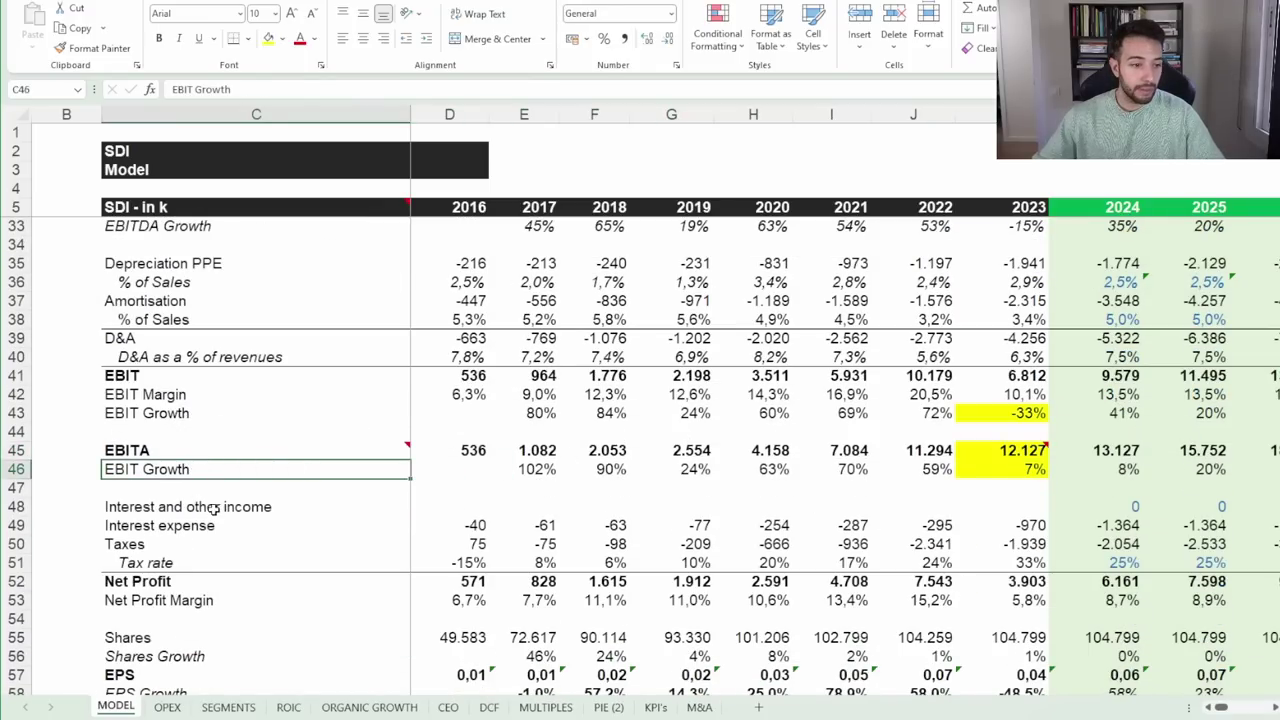
# Compare the EBITDA Margin of 2022 with that of 2023
pyautogui.scroll(4, 215, 505)
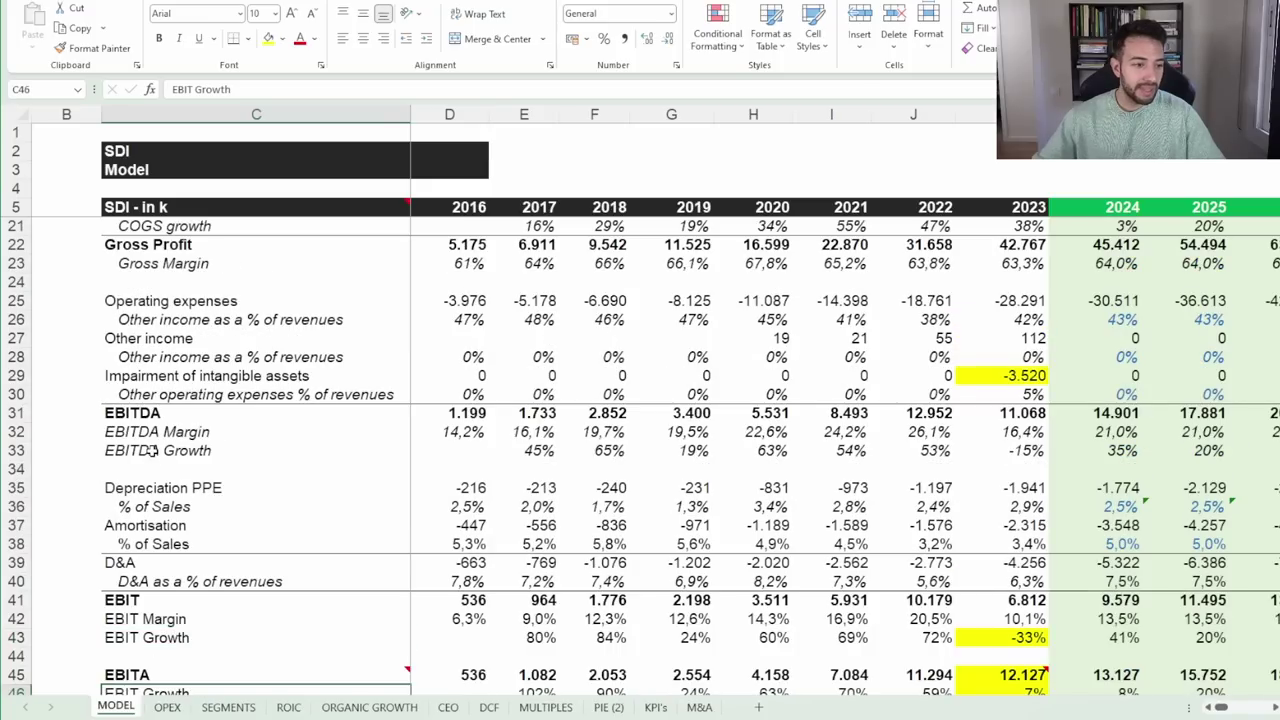
pyautogui.moveTo(165, 437); pyautogui.dragTo(935, 440)
pyautogui.click(935, 449)
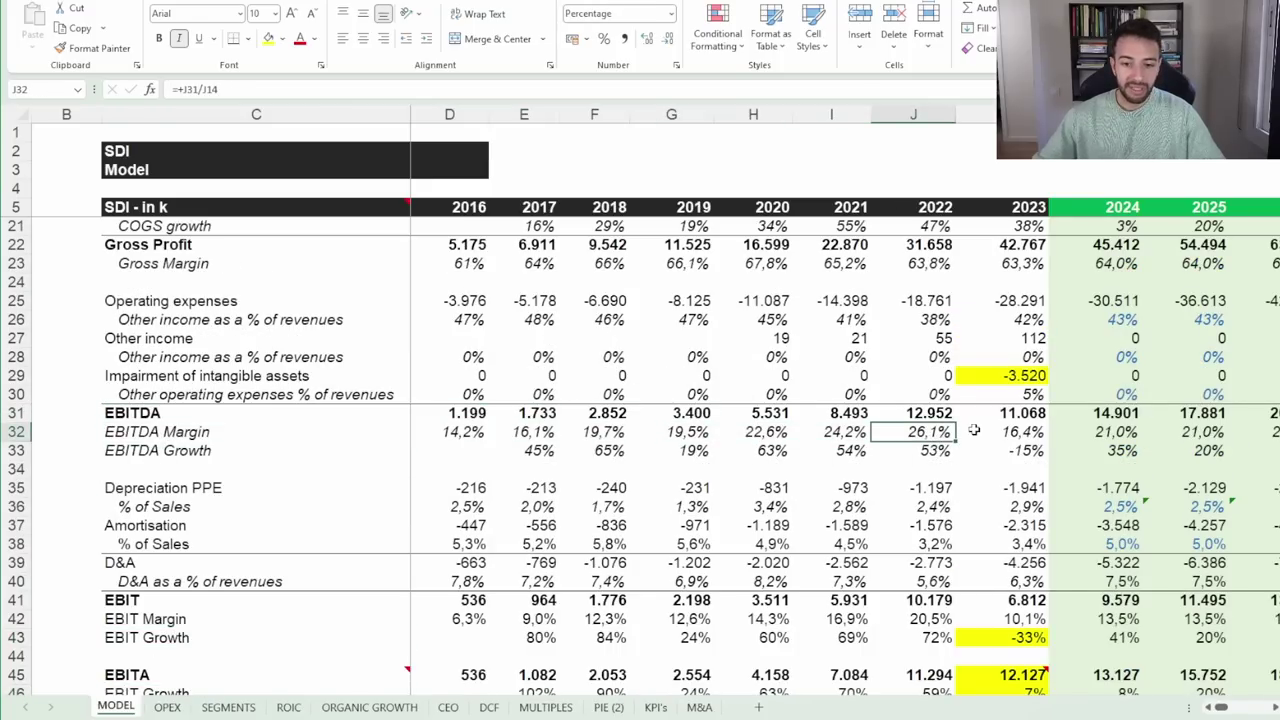
pyautogui.click(1007, 440)
# Try removing the impairment reference K29 from the 2023 EBITDA formula to check the adjusted margin, and undo the change
pyautogui.click(1016, 412)
pyautogui.click(336, 91)
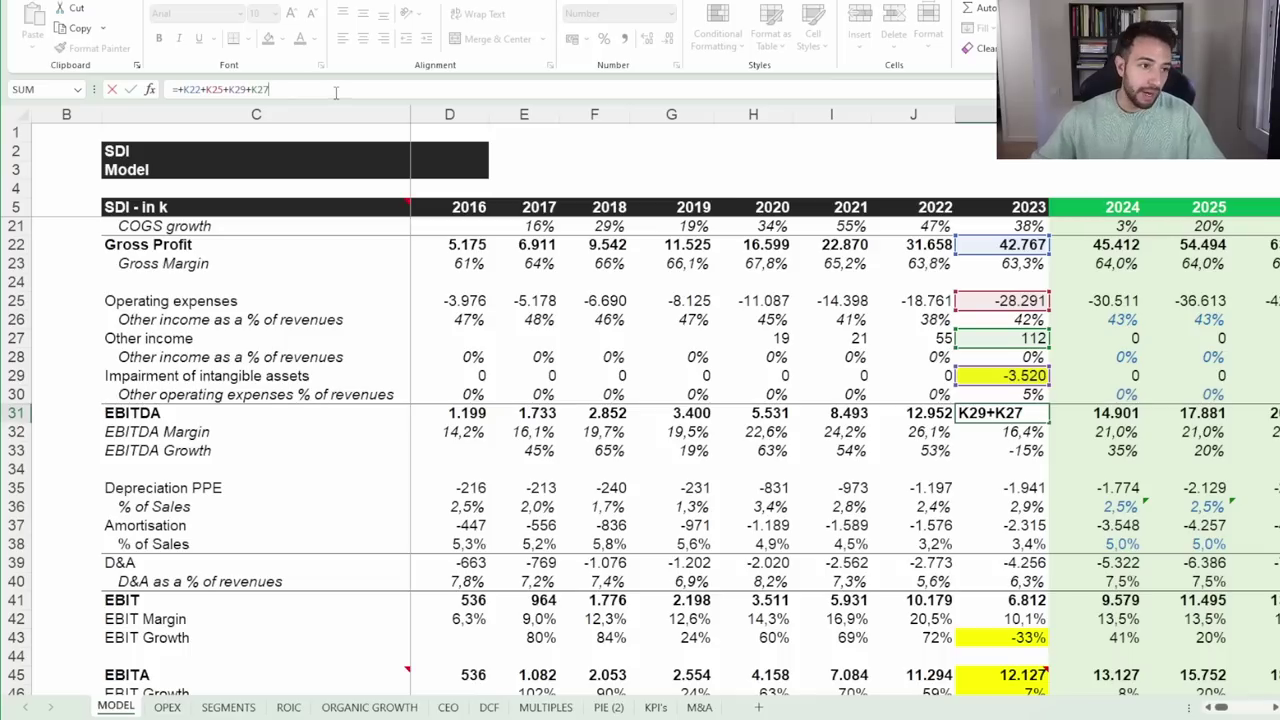
pyautogui.click(228, 88)
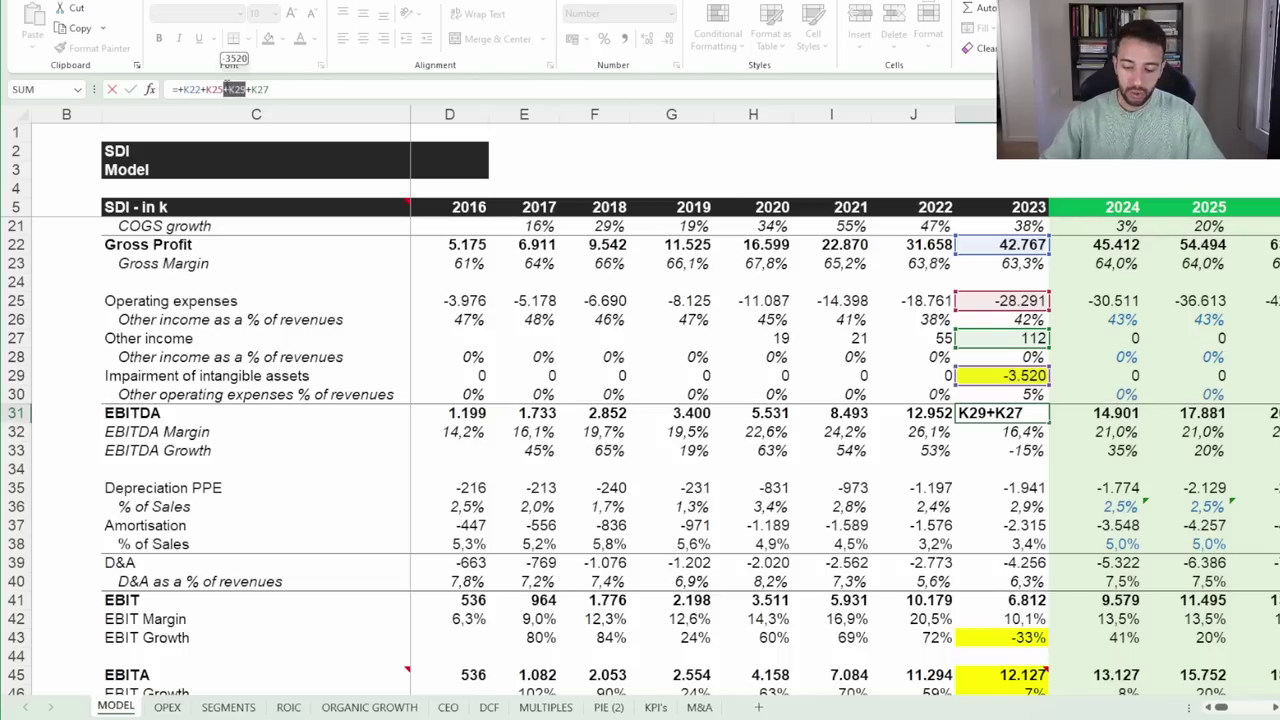
pyautogui.press('Delete')
pyautogui.press('Delete')
pyautogui.press('Delete')
pyautogui.press('Delete')
pyautogui.press('Return')
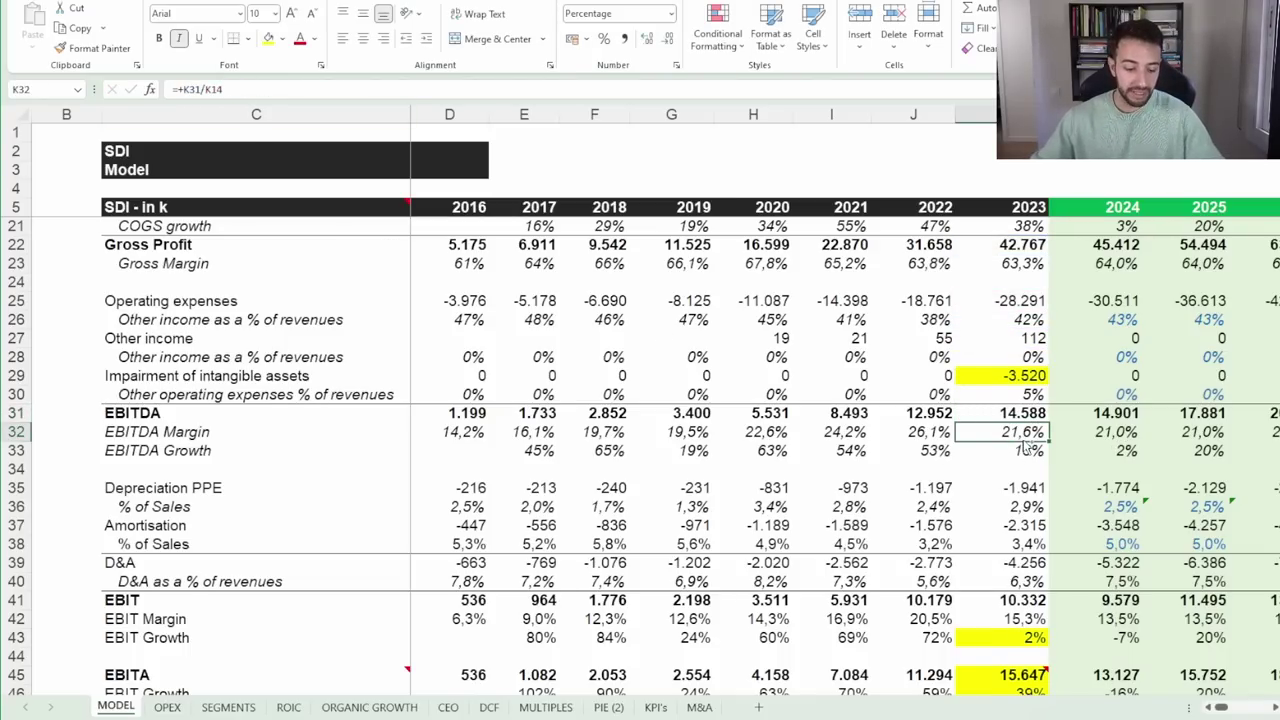
pyautogui.hotkey('ctrl', 'z')
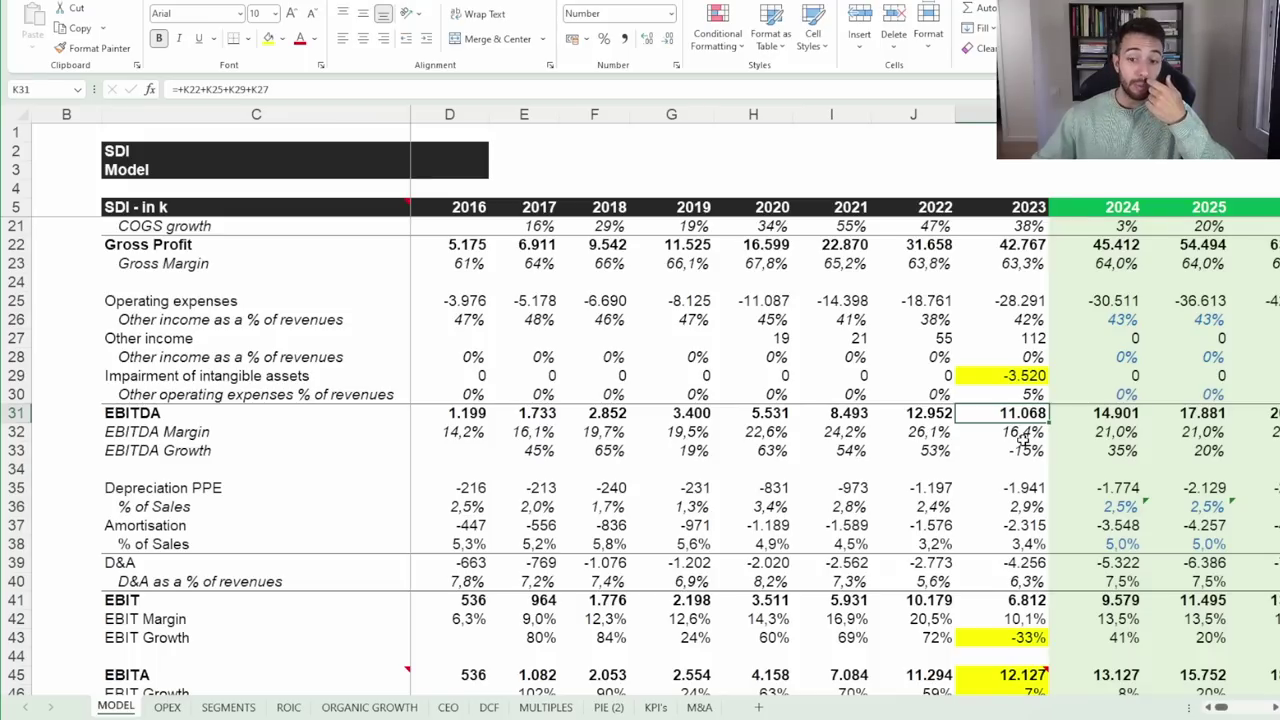
# Review the revenue growth rows, the profit and EPS rows, and the balance sheet on the MODEL sheet
pyautogui.scroll(5, 1096, 413)
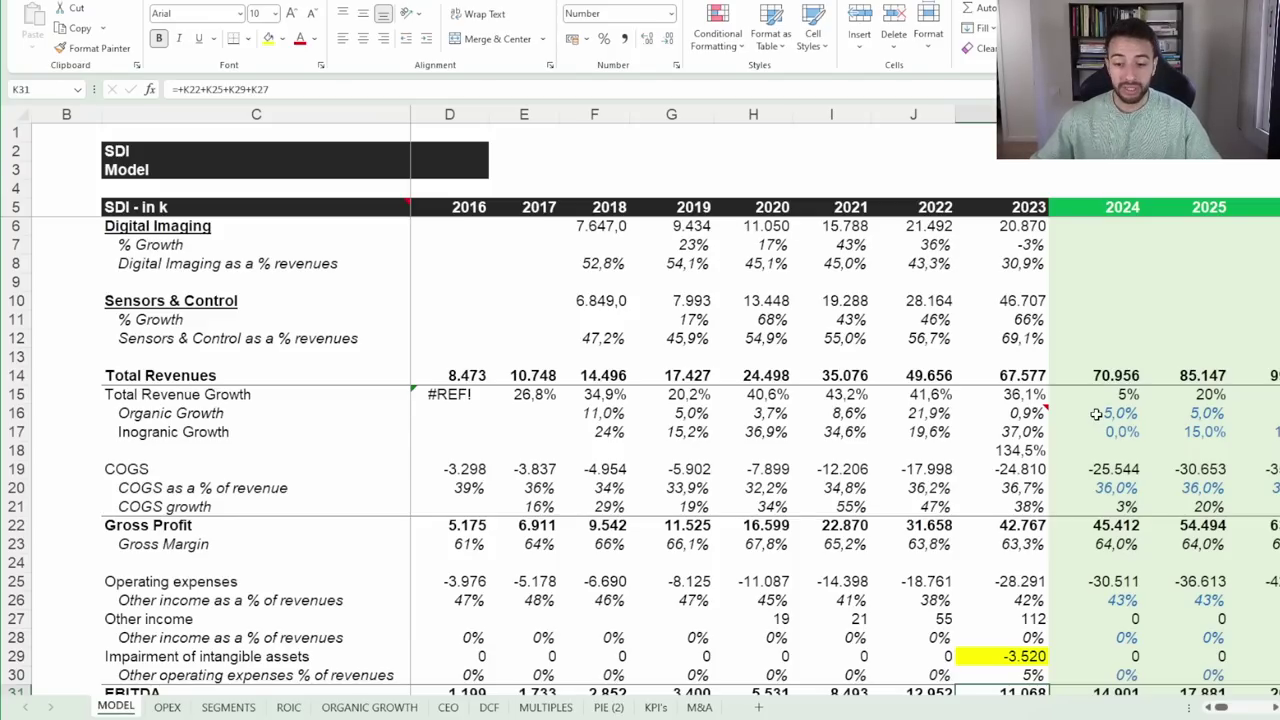
pyautogui.scroll(-5, 1096, 413)
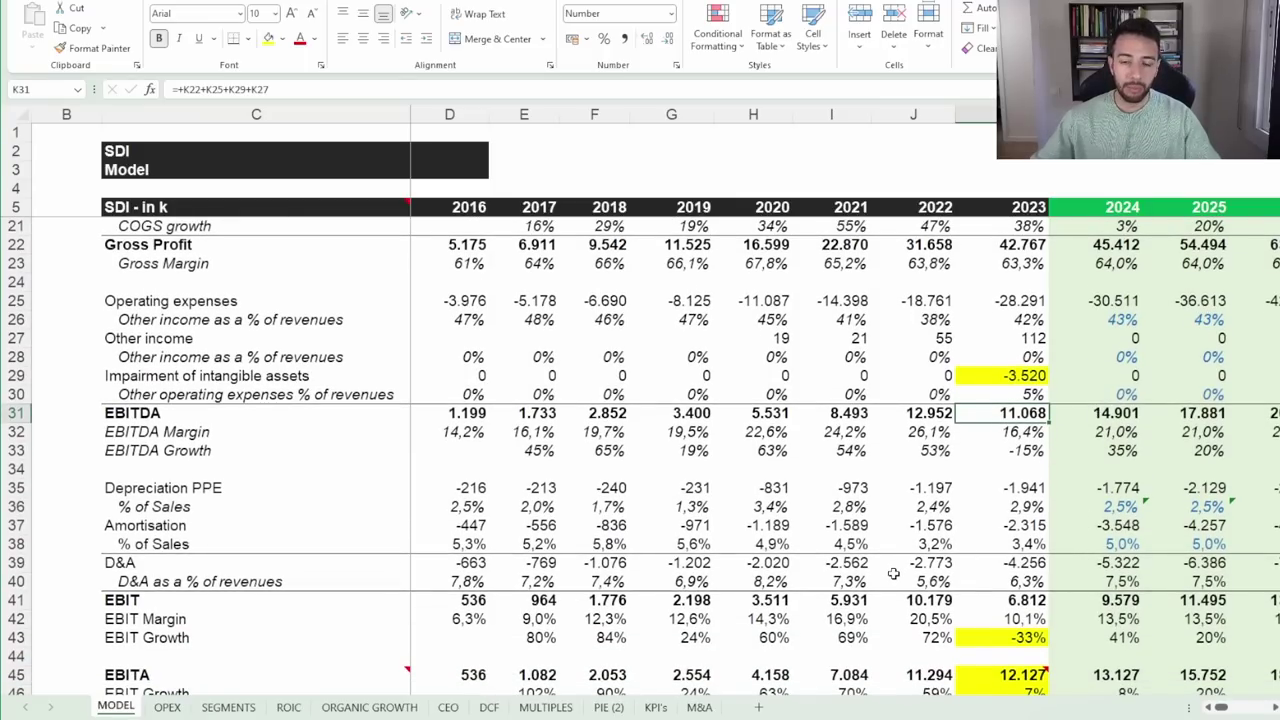
pyautogui.scroll(-7, 893, 573)
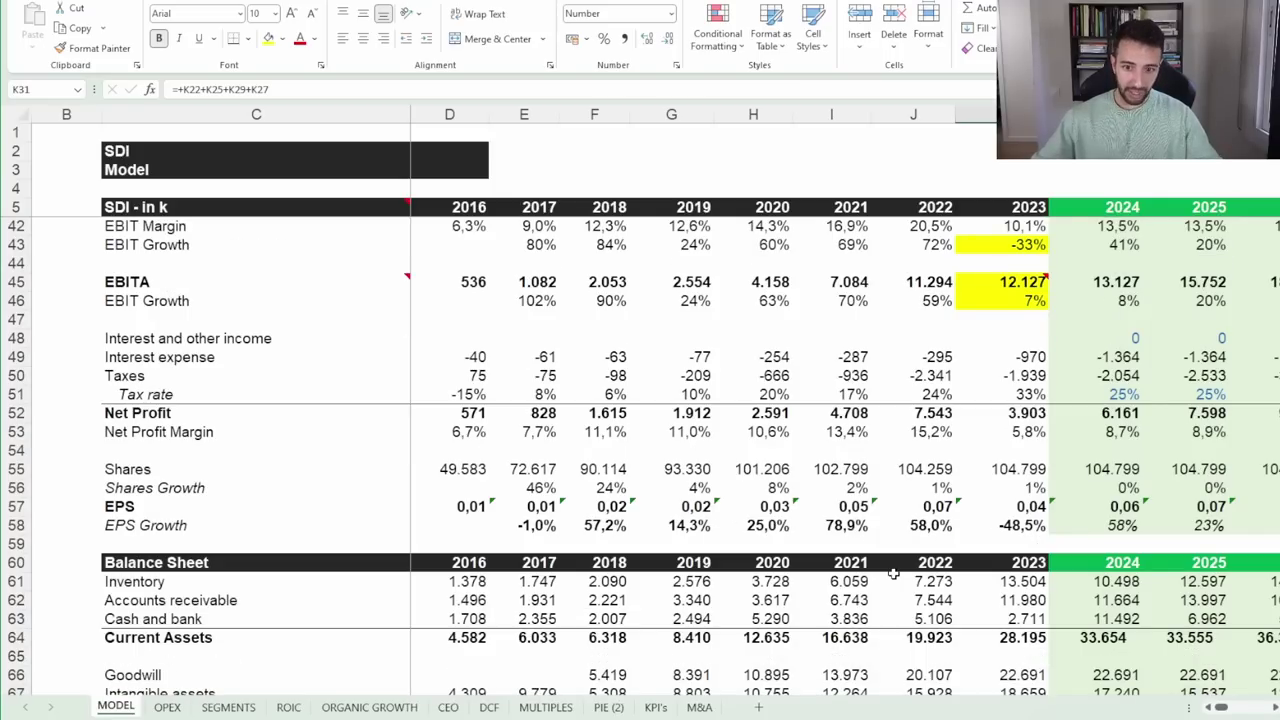
pyautogui.scroll(-5, 900, 565)
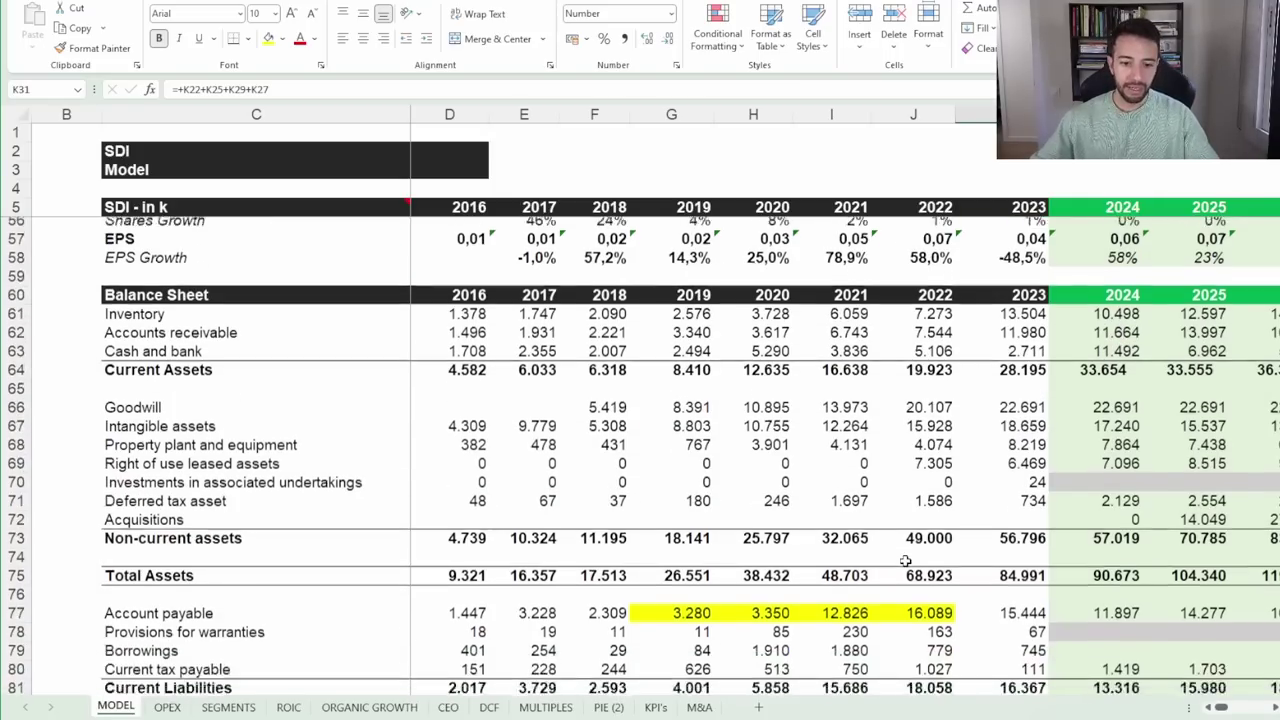
pyautogui.scroll(-1, 905, 561)
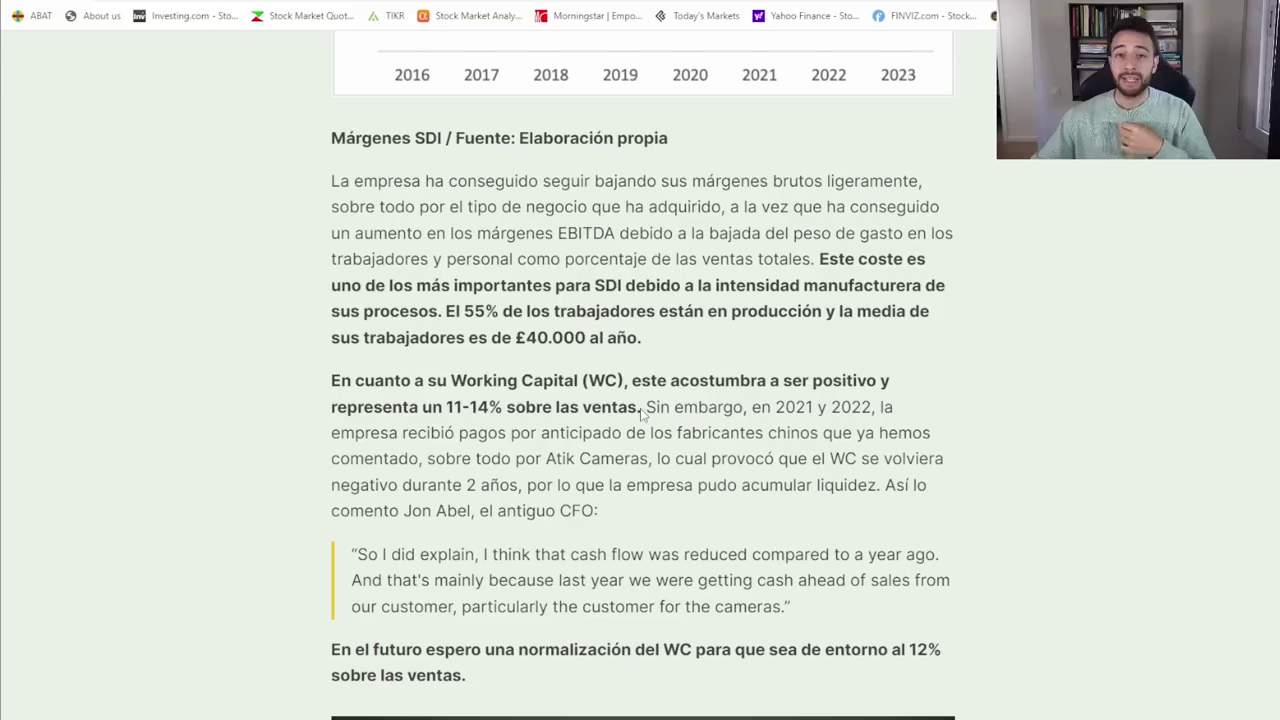
# Read the margins and Working Capital passages of the written analysis in the browser, and examine the WC chart
pyautogui.scroll(1, 620, 405)
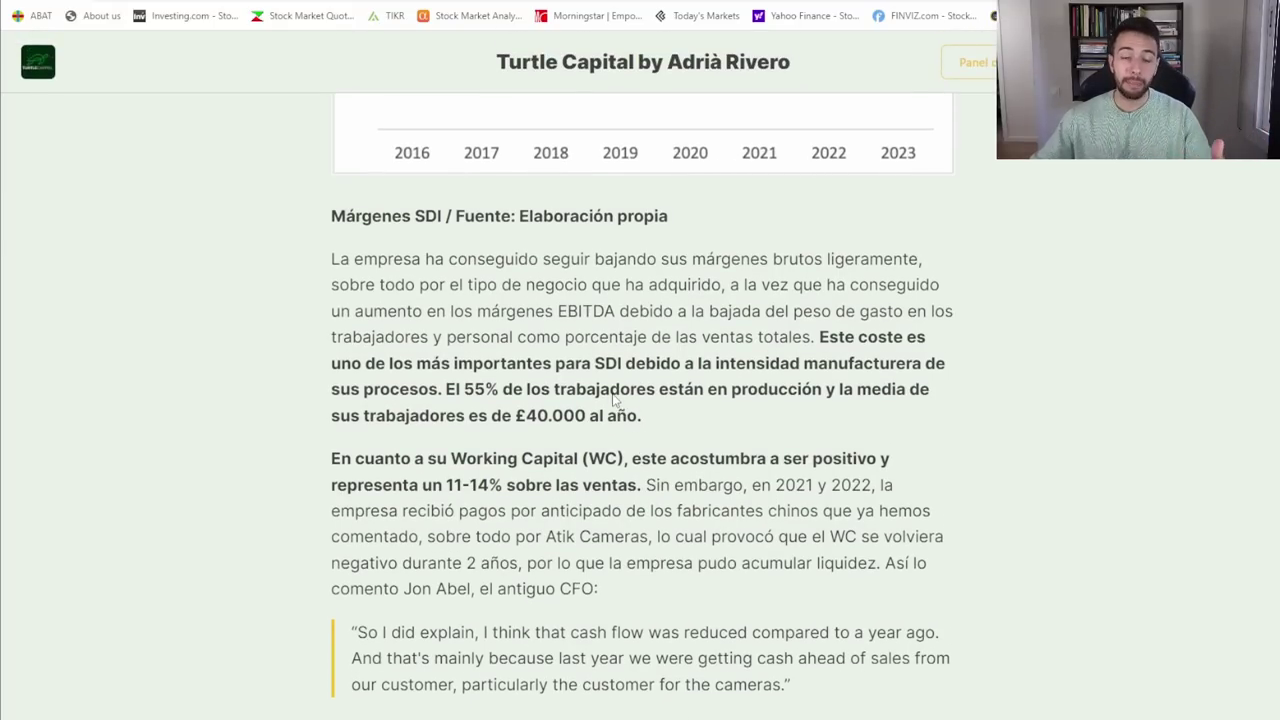
pyautogui.scroll(-2, 615, 398)
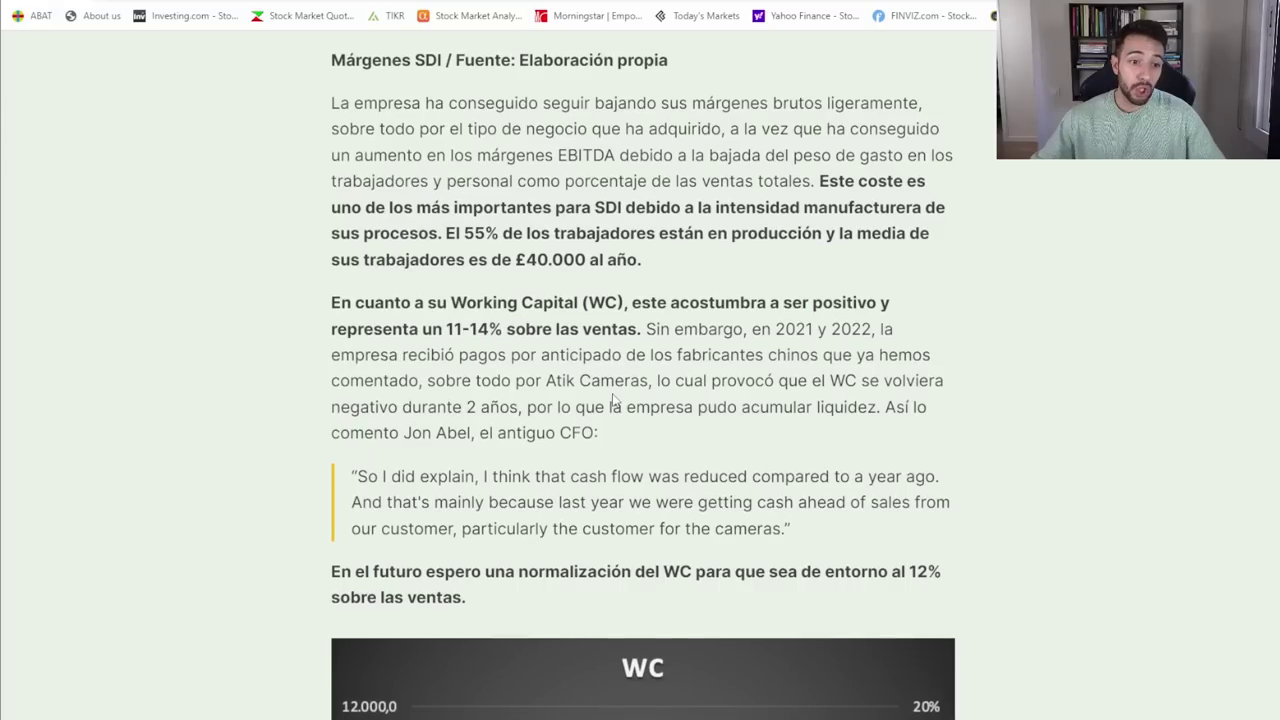
pyautogui.scroll(-4, 615, 399)
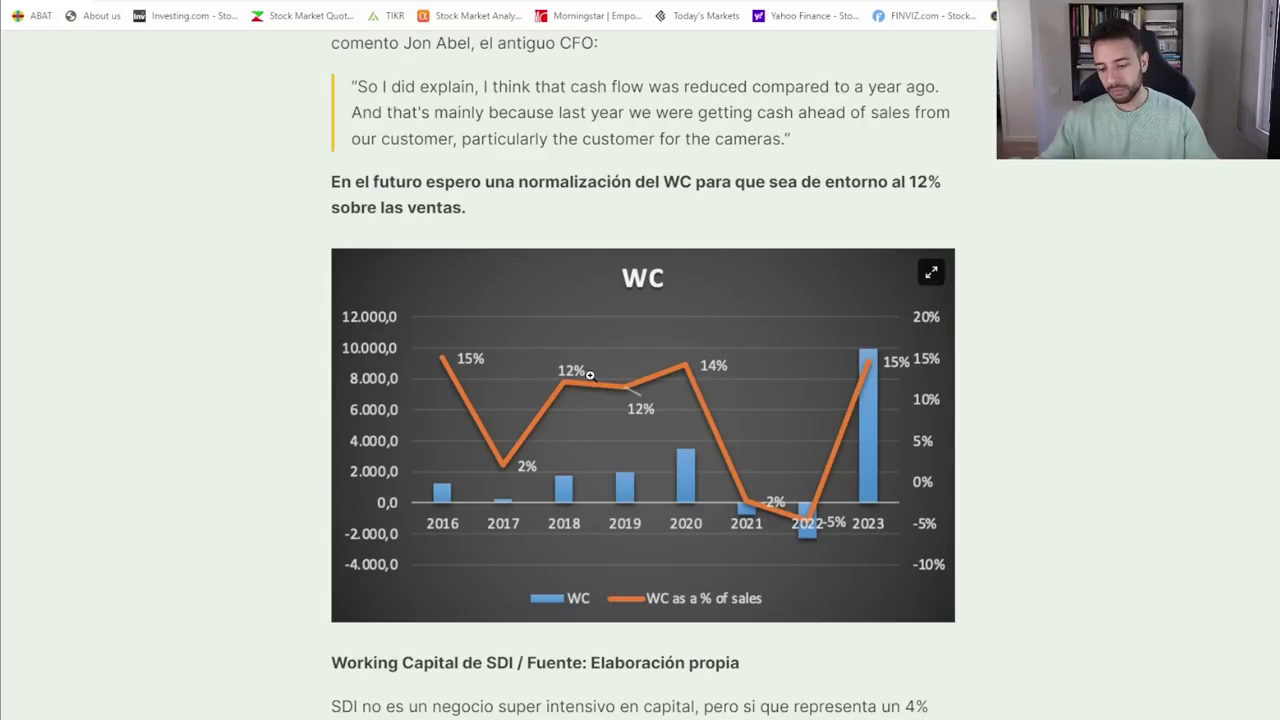
pyautogui.scroll(-1, 590, 375)
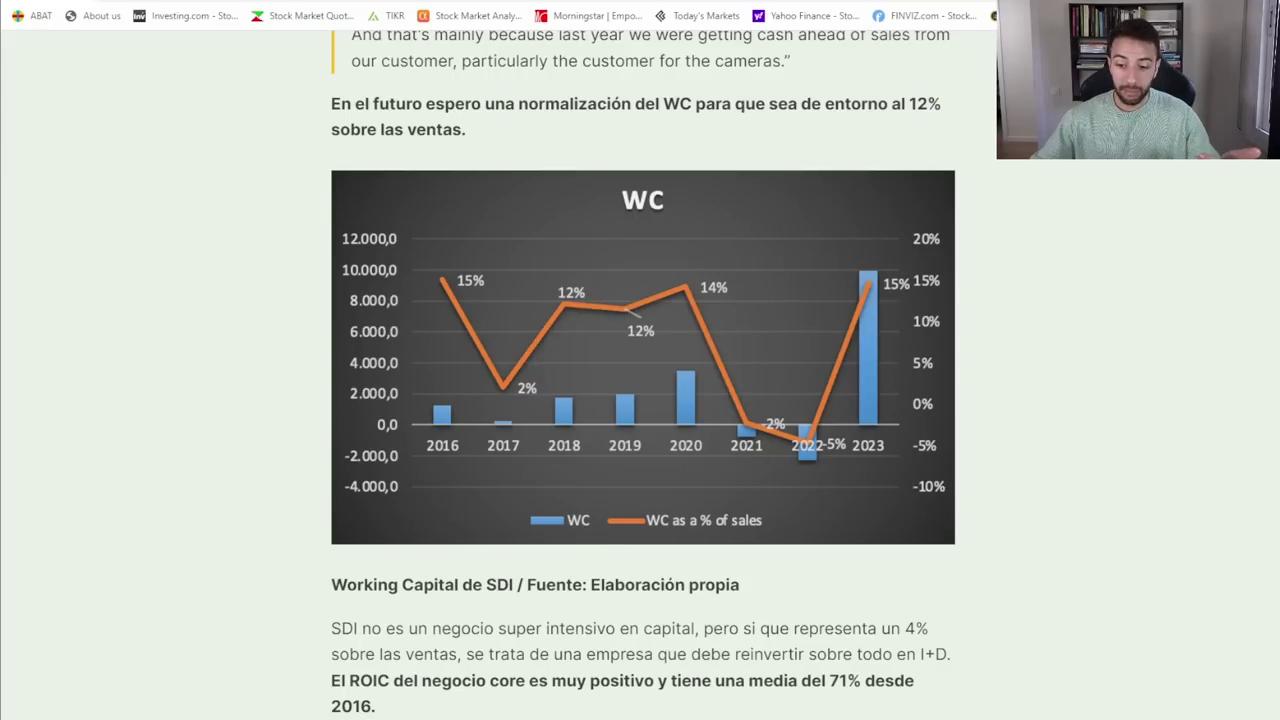
# Switch back to the Excel model and examine the FCF Unlevered section, selecting the FCF/EBITDA conversion for 2021 and 2022
pyautogui.hotkey('alt', 'Tab')
pyautogui.scroll(-20, 663, 487)
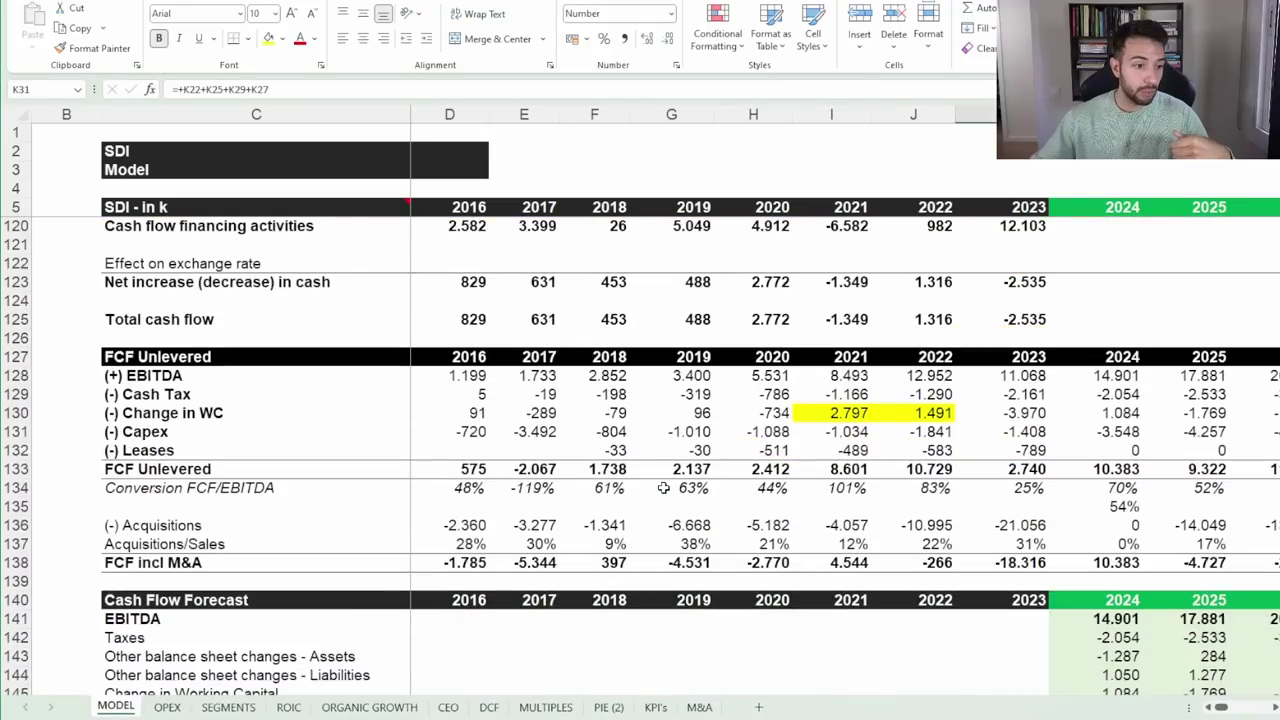
pyautogui.scroll(-8, 663, 487)
pyautogui.scroll(8, 663, 487)
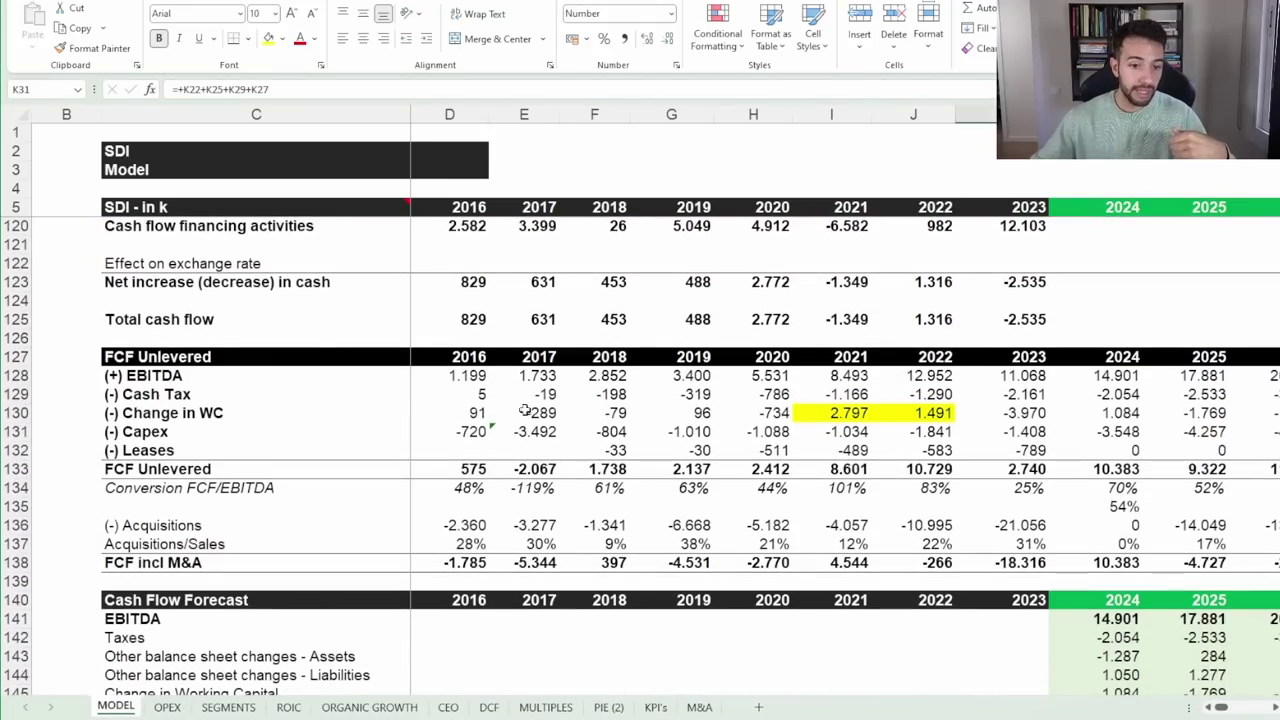
pyautogui.click(188, 476)
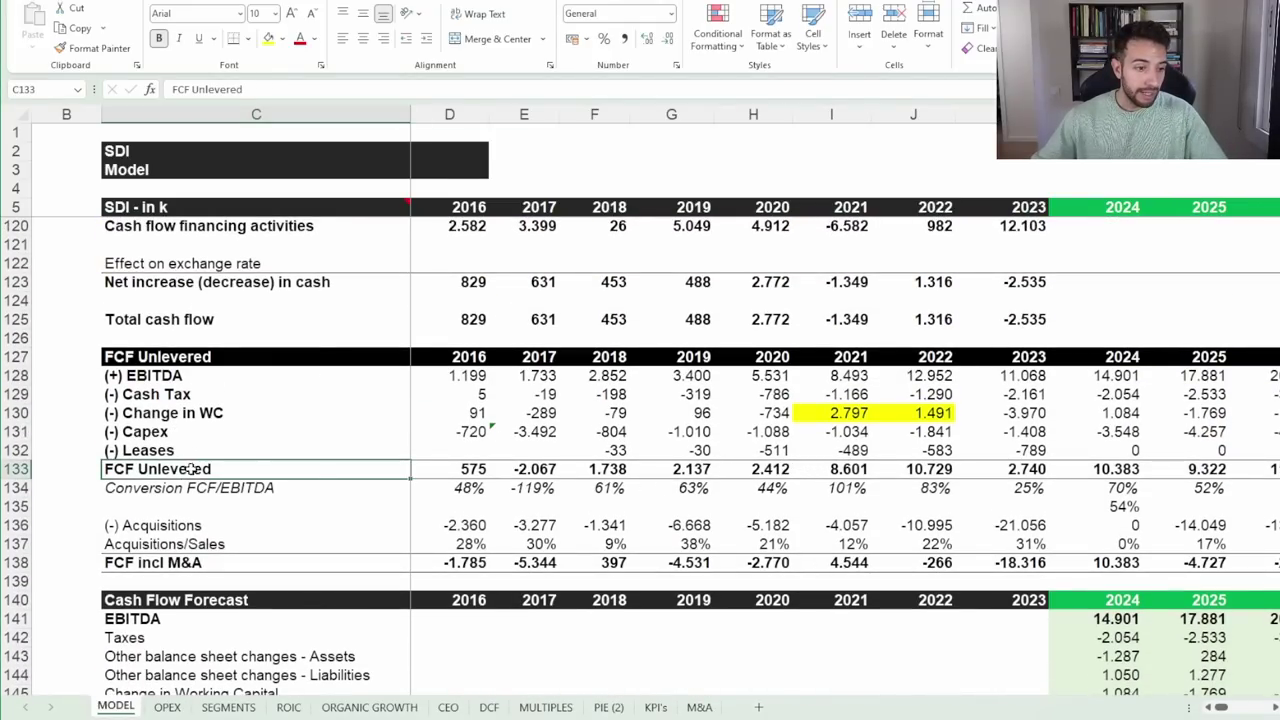
pyautogui.click(613, 488)
pyautogui.click(232, 489)
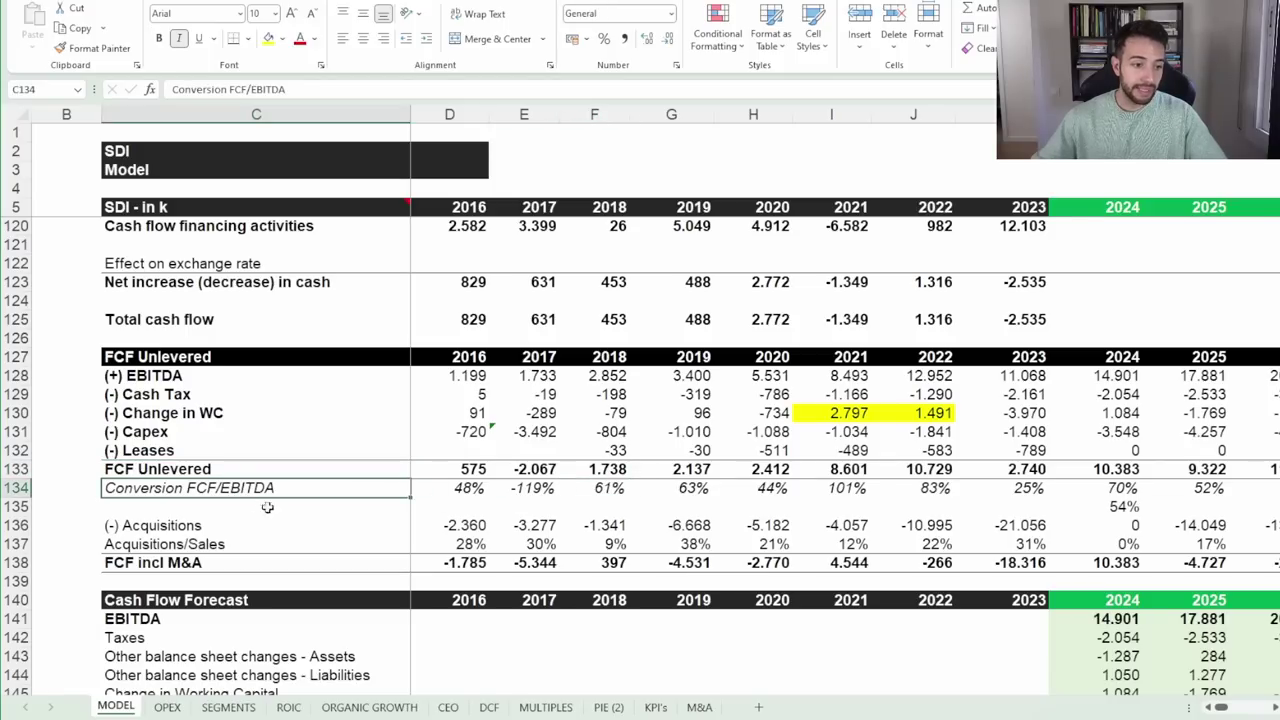
pyautogui.moveTo(616, 492); pyautogui.dragTo(940, 492)
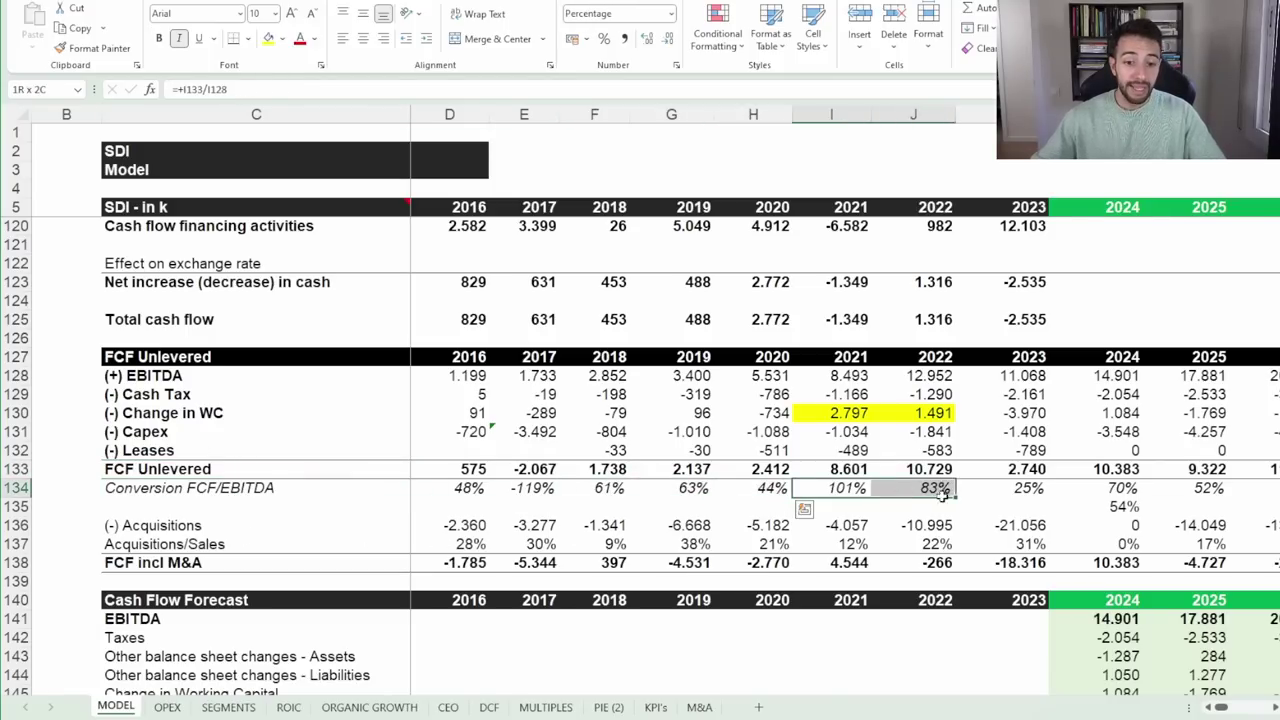
# Examine the Change in WC row through 2023, and select its highlighted 2021 and 2022 values
pyautogui.moveTo(215, 413); pyautogui.dragTo(1035, 415)
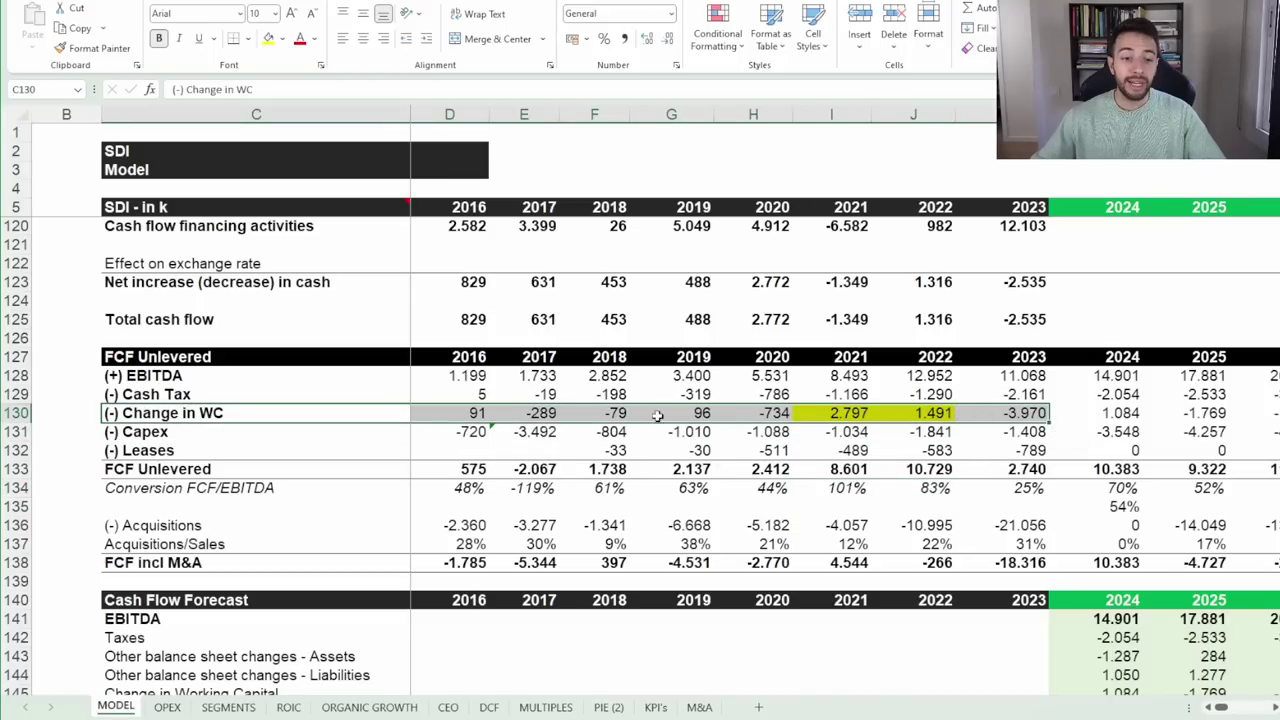
pyautogui.click(553, 412)
pyautogui.click(620, 412)
pyautogui.click(745, 418)
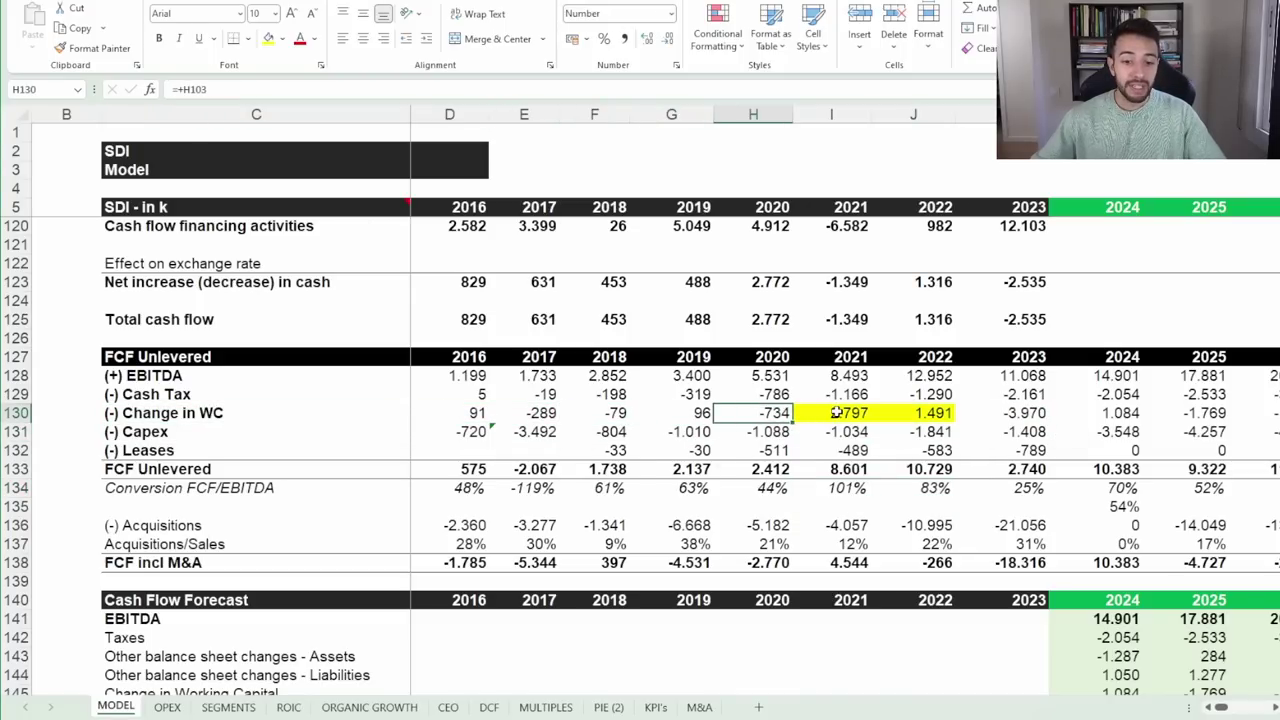
pyautogui.moveTo(835, 413); pyautogui.dragTo(925, 413)
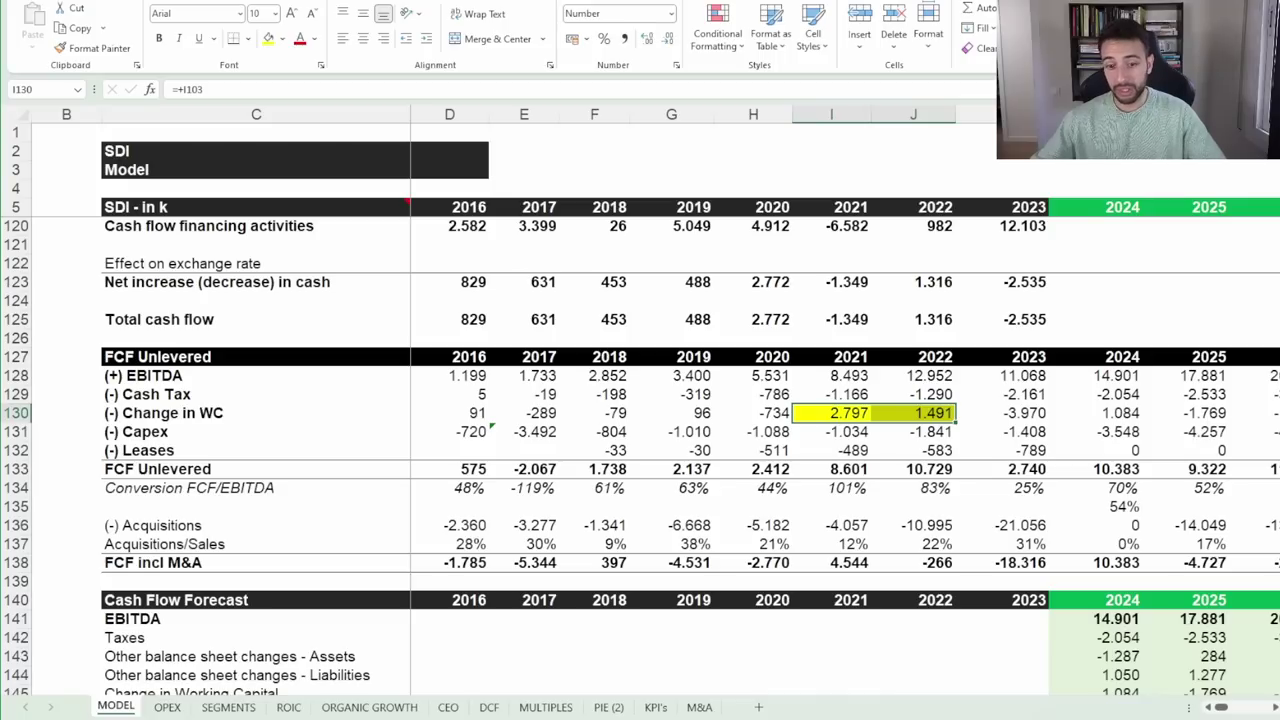
# Compare the FCF Unlevered figures of 2020, 2021 and 2022
pyautogui.click(768, 470)
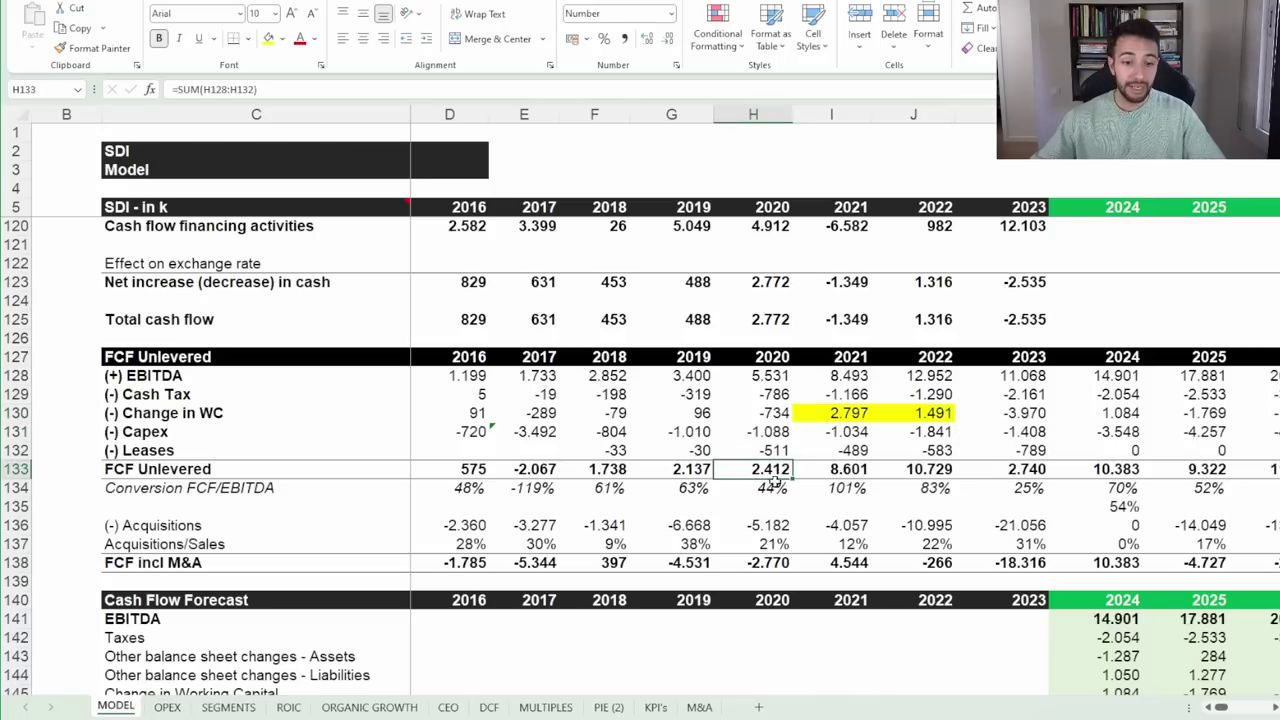
pyautogui.click(858, 472)
pyautogui.click(922, 477)
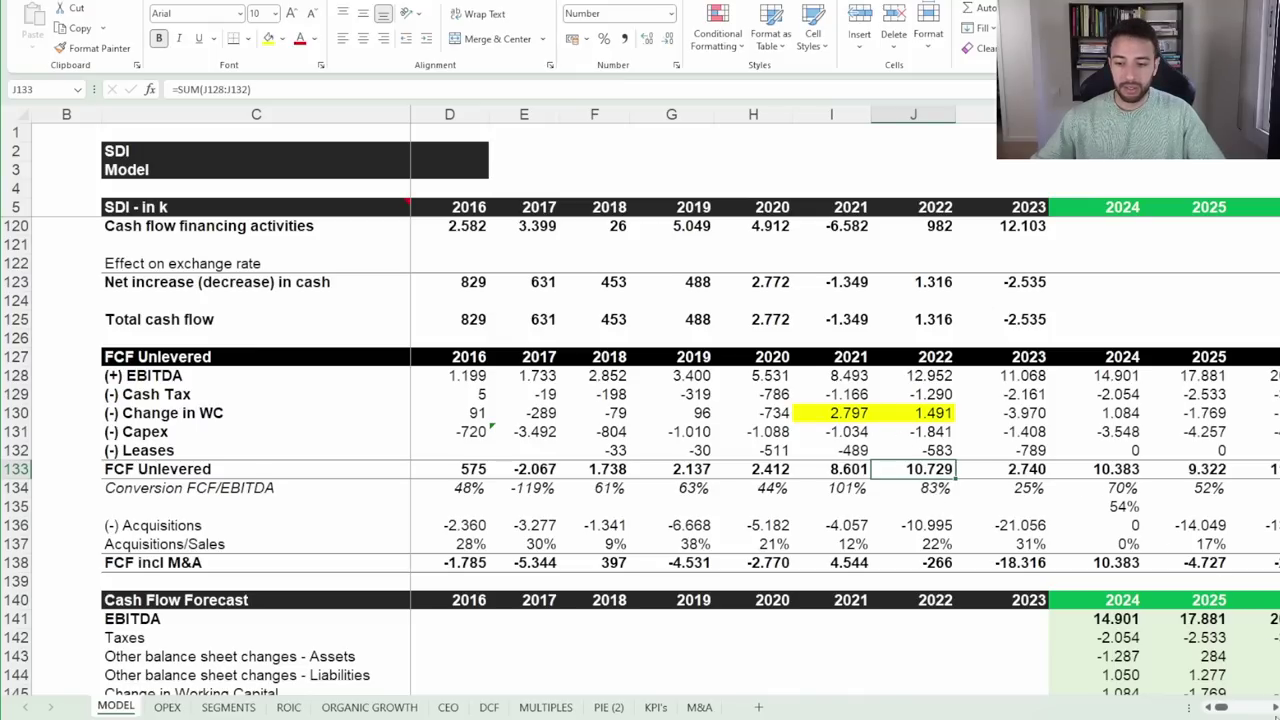
# Check the forecast FCF/EBITDA conversion for 2025 and 2026, and select the rows from Acquisitions to FCF incl M&A through 2023
pyautogui.hscroll(3, 840, 412)
pyautogui.moveTo(1040, 488); pyautogui.dragTo(1155, 494)
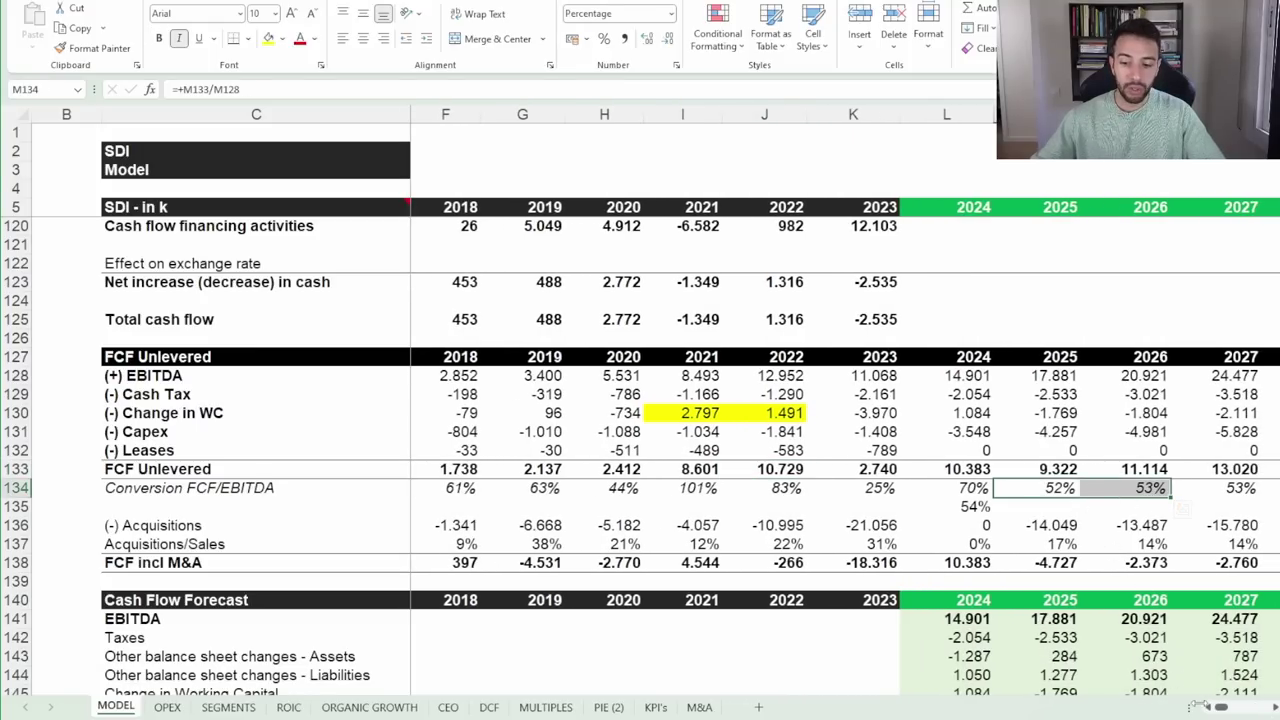
pyautogui.hscroll(-2, 1205, 705)
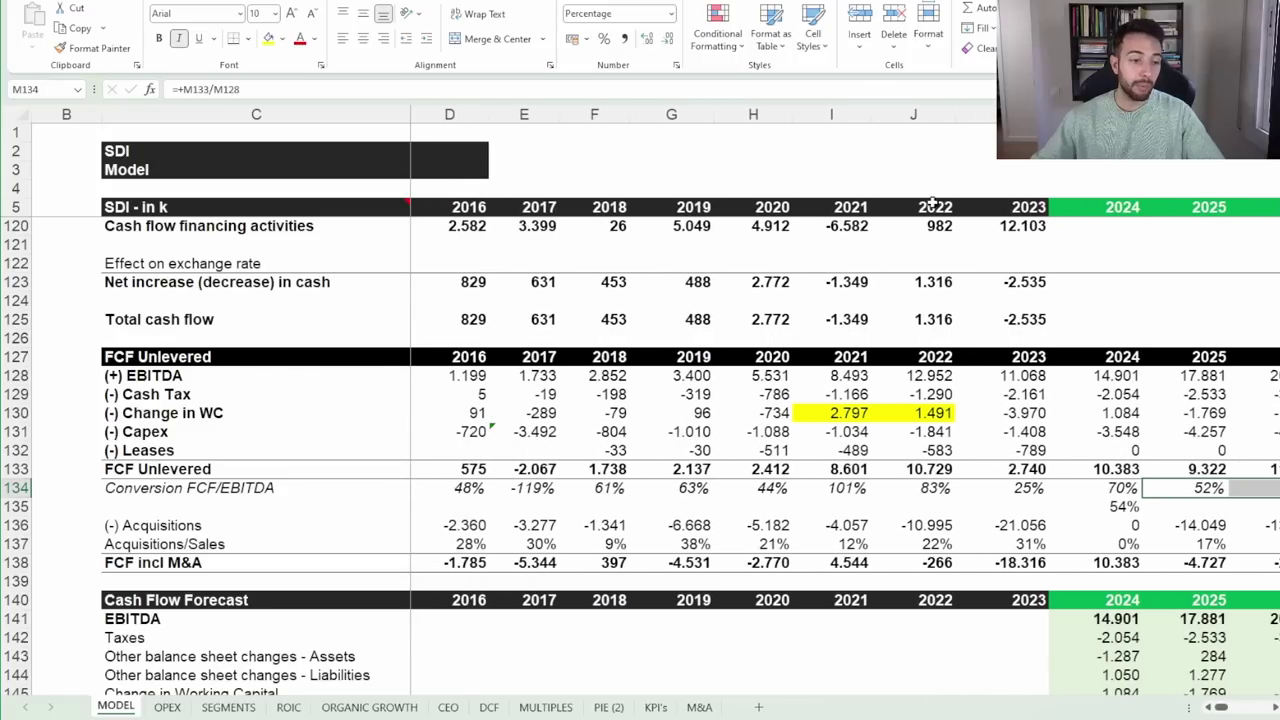
pyautogui.moveTo(175, 528); pyautogui.dragTo(1027, 568)
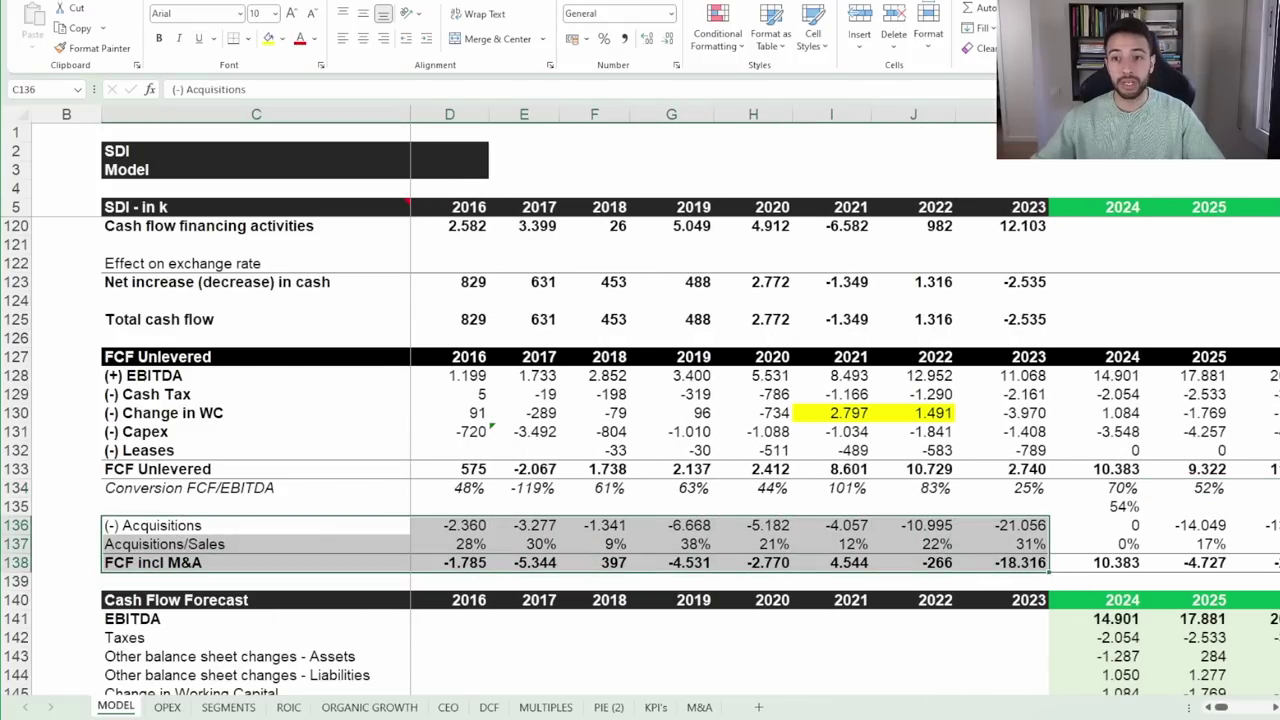
# Switch to the written analysis in the browser and review its working capital chart, core ROIC table and share count chart
pyautogui.hotkey('alt', 'Tab')
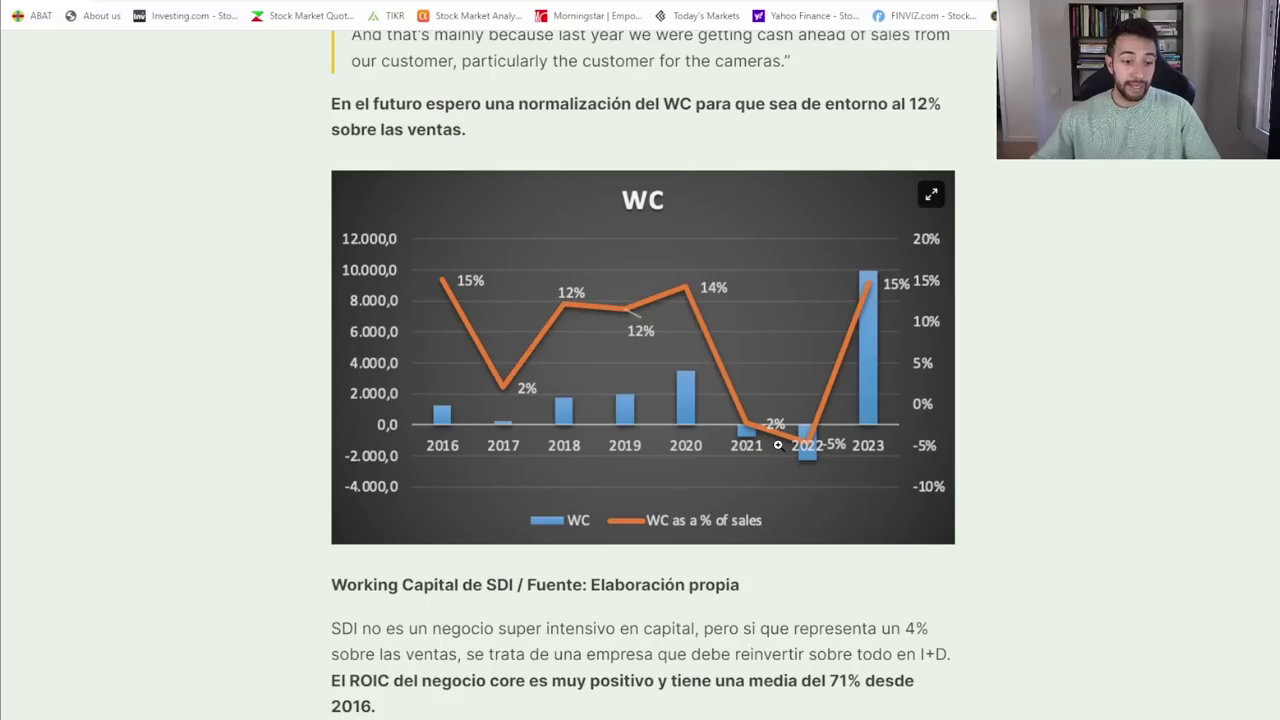
pyautogui.scroll(-5, 778, 445)
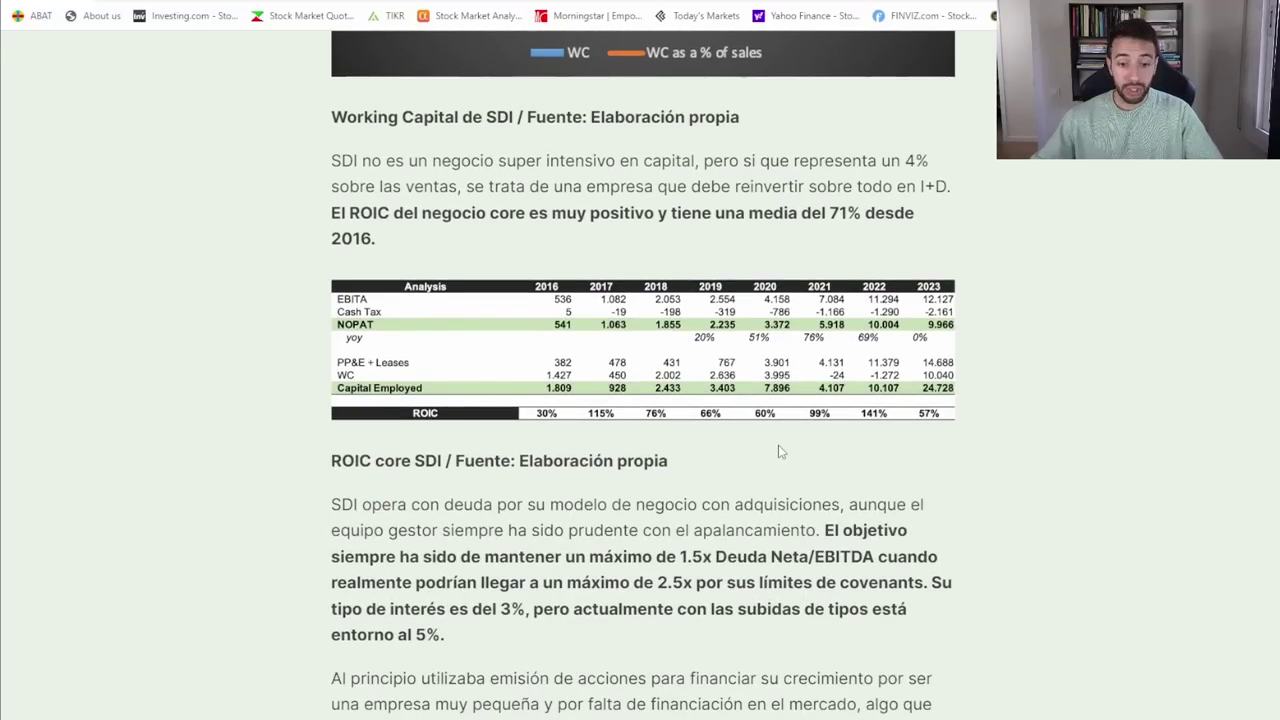
pyautogui.scroll(-2, 781, 452)
pyautogui.scroll(-5, 778, 448)
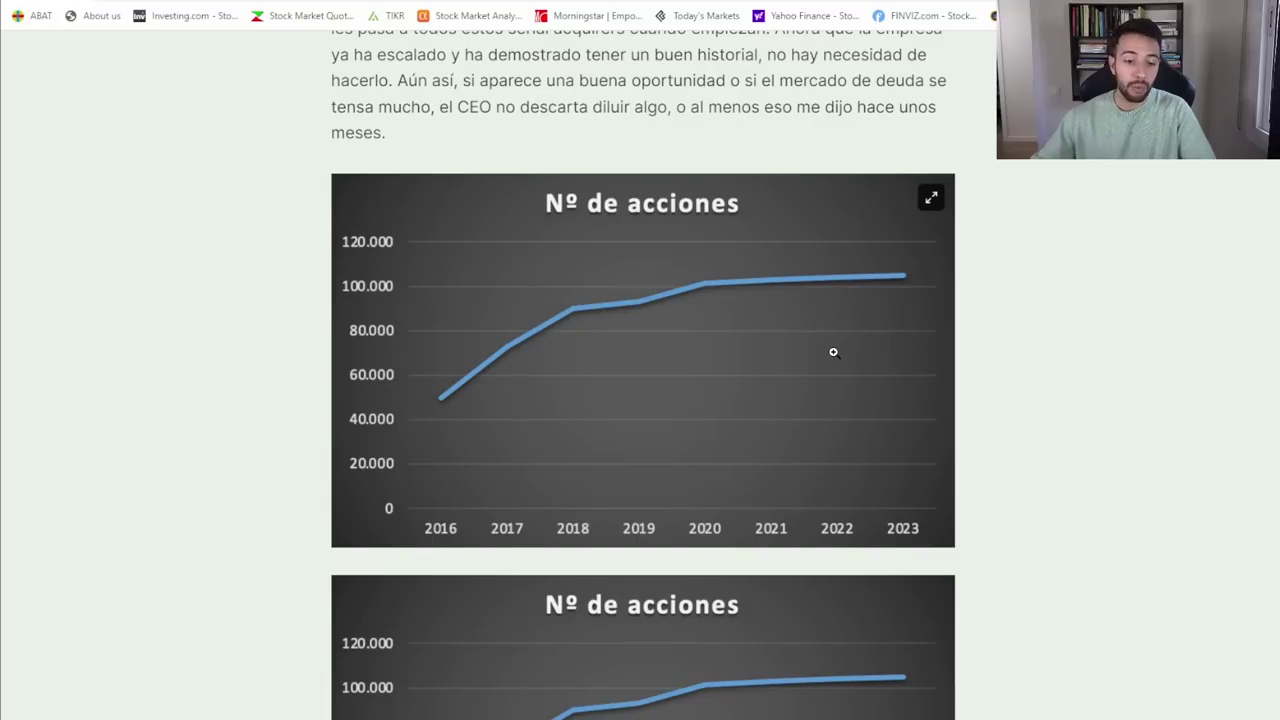
pyautogui.scroll(-12, 833, 352)
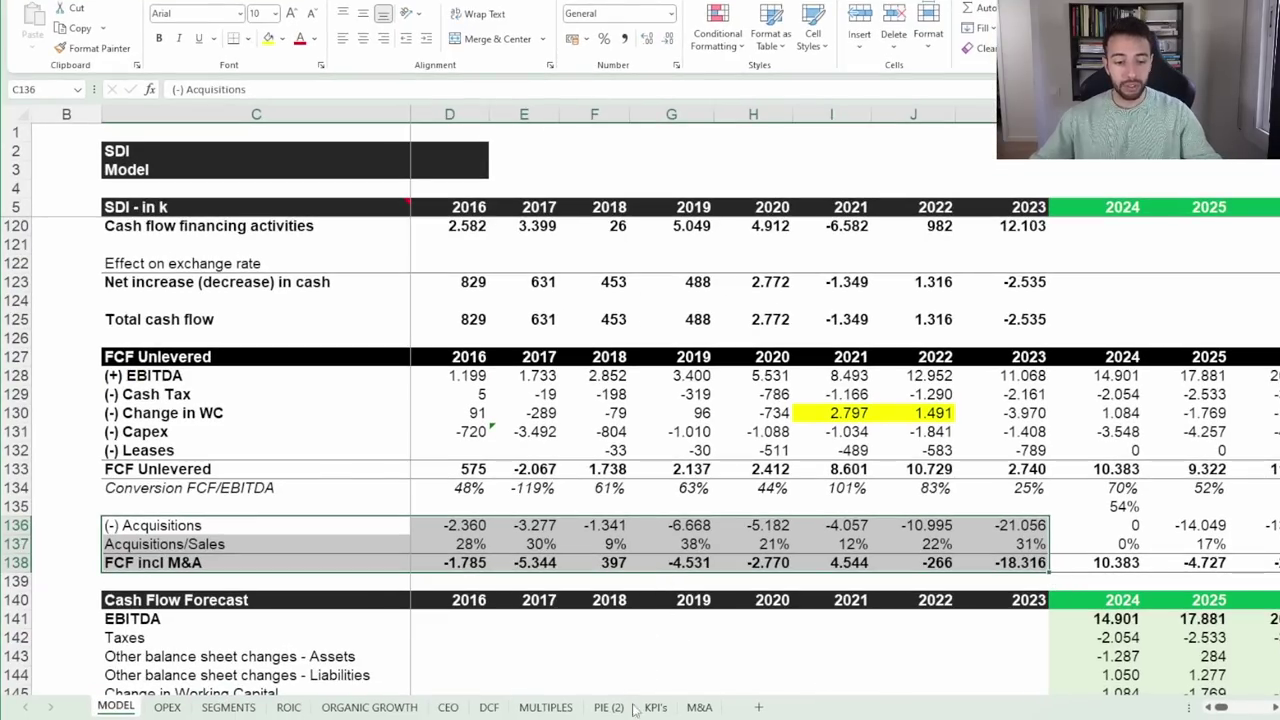
# Go through the written analysis to find the assumptions in section 6, Valoración
pyautogui.scroll(20, 900, 515)
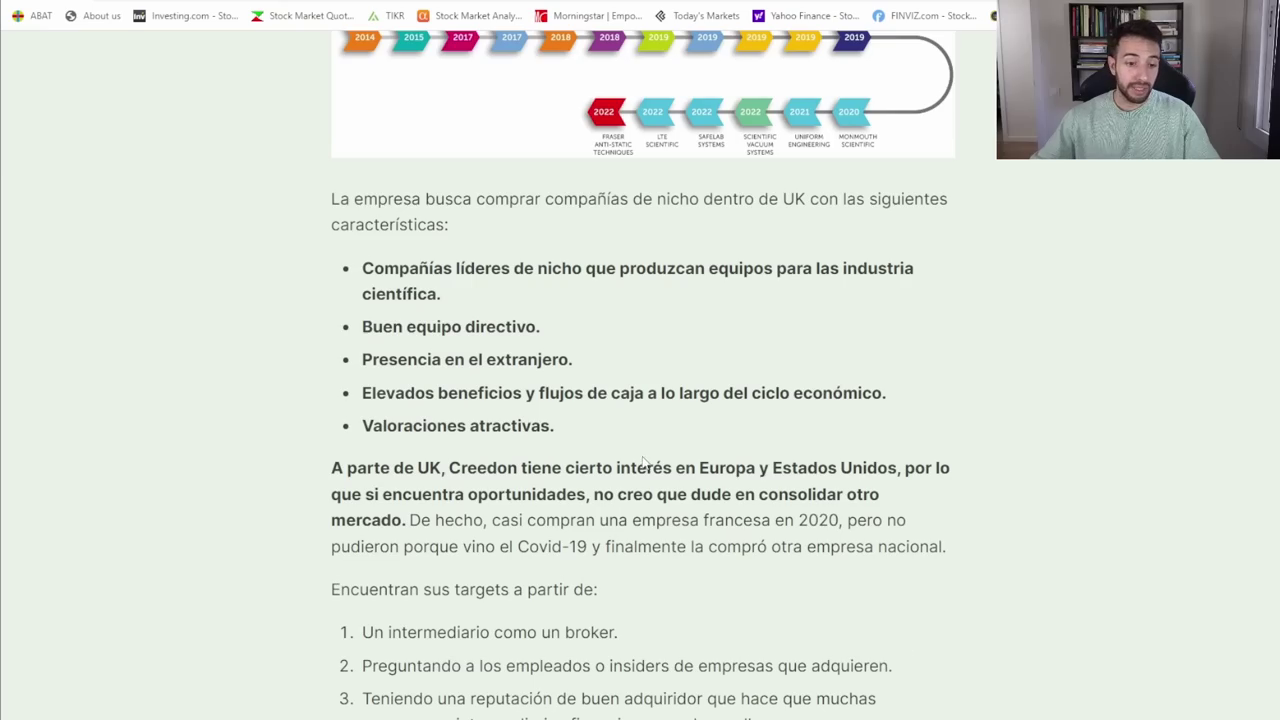
pyautogui.scroll(-20, 645, 462)
pyautogui.scroll(-20, 645, 462)
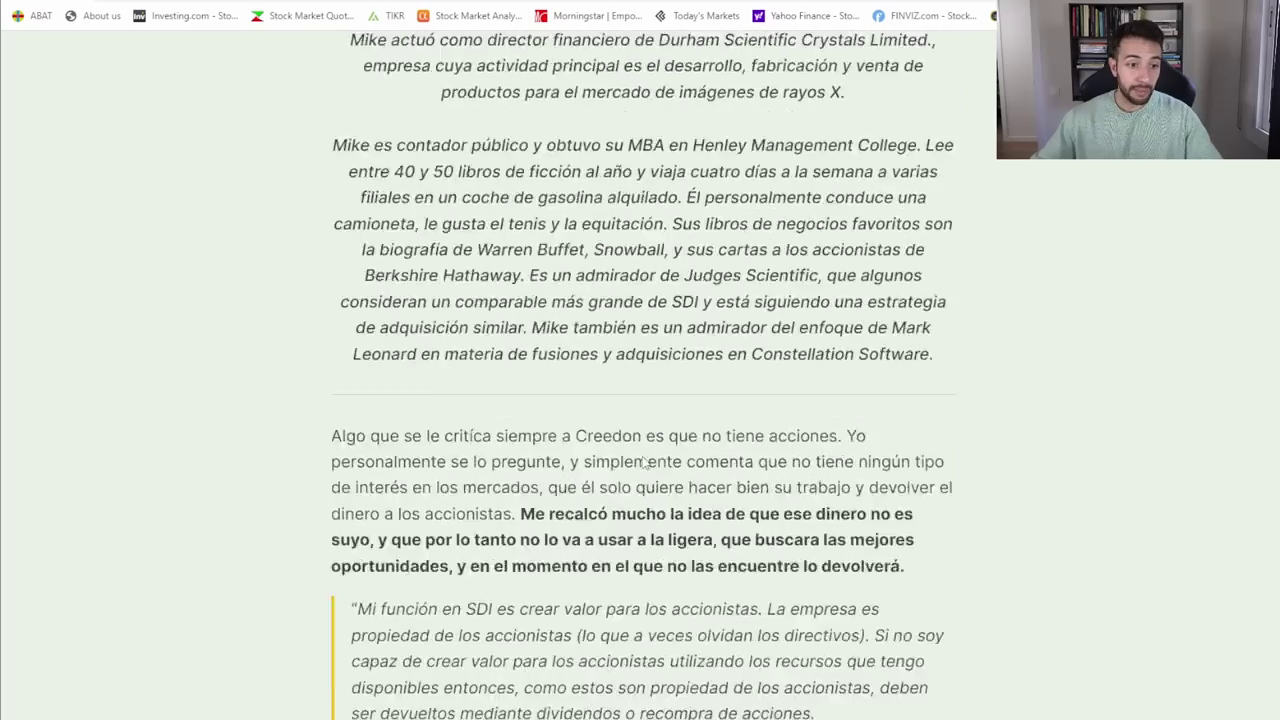
pyautogui.scroll(3, 507, 377)
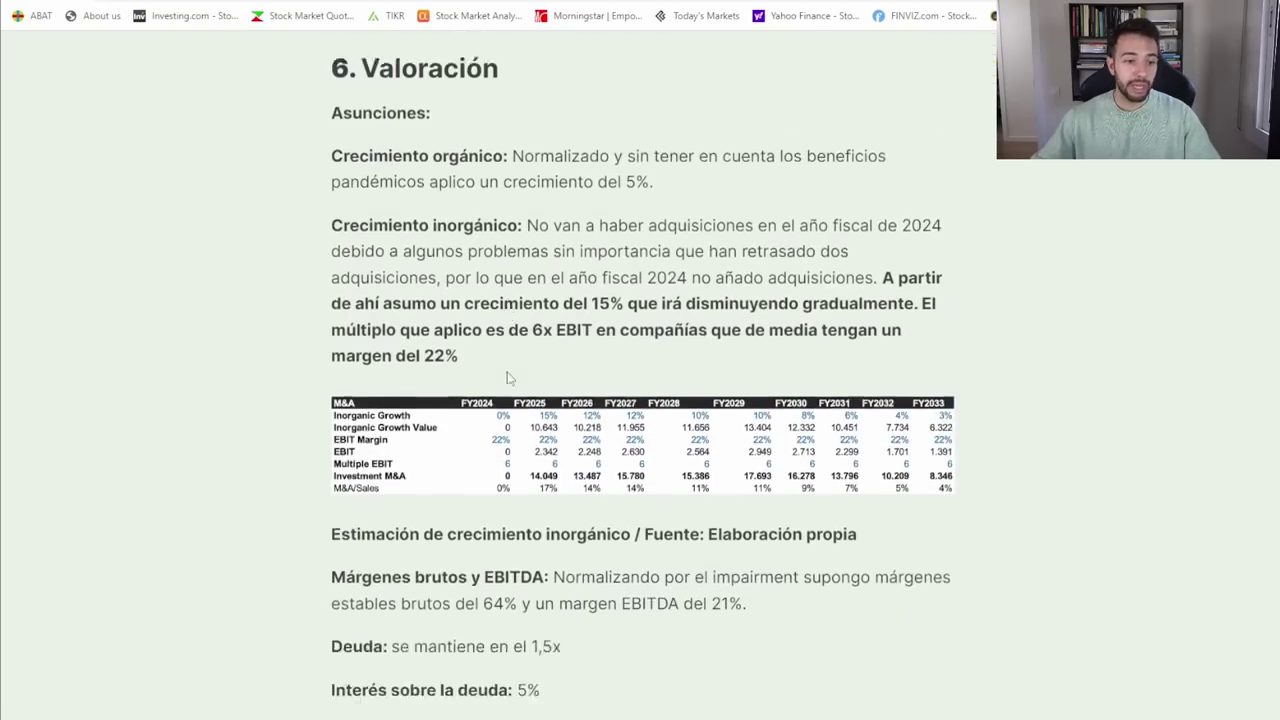
# Examine the growth assumptions, highlighting the 5% organic growth, the declining 15% inorganic growth and the 22% margin of acquired companies
pyautogui.moveTo(652, 178); pyautogui.dragTo(619, 182)
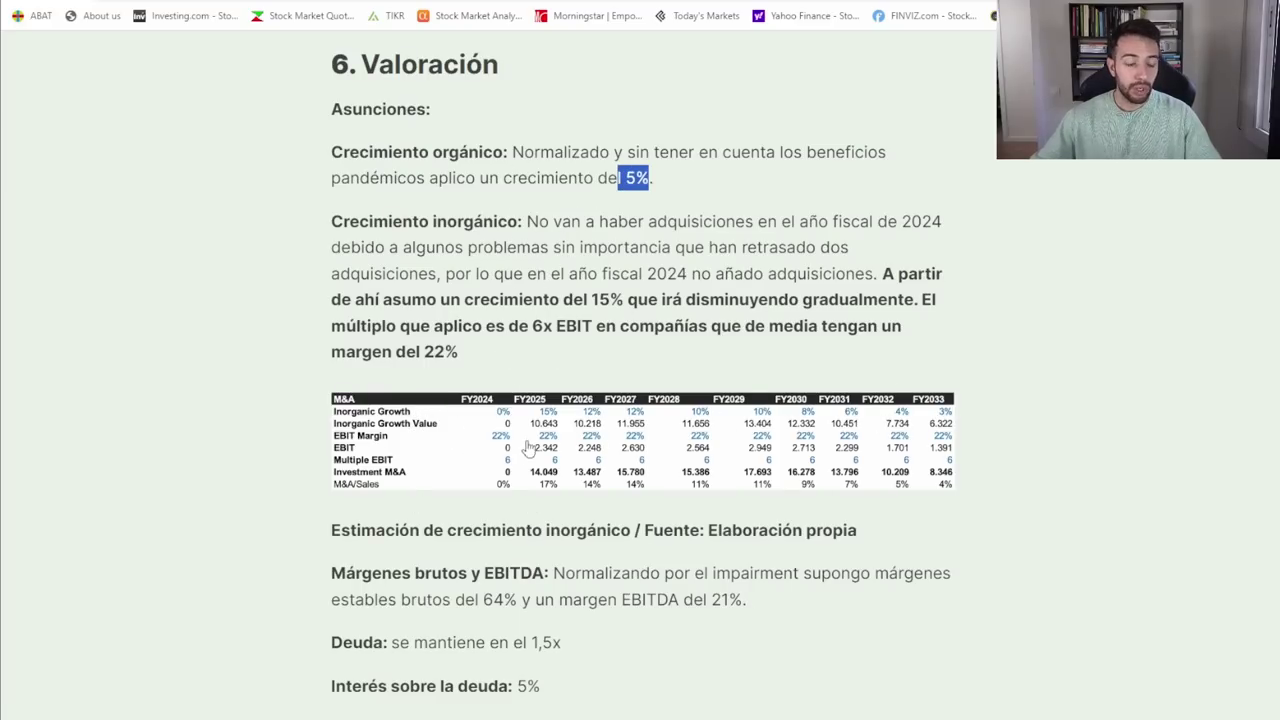
pyautogui.moveTo(534, 327); pyautogui.dragTo(624, 303)
pyautogui.click(463, 352)
pyautogui.moveTo(463, 352); pyautogui.dragTo(416, 352)
# Highlight the 64% gross margin and 21% EBITDA margin in the valuation assumptions
pyautogui.scroll(-3, 457, 307)
pyautogui.moveTo(562, 331); pyautogui.dragTo(534, 295)
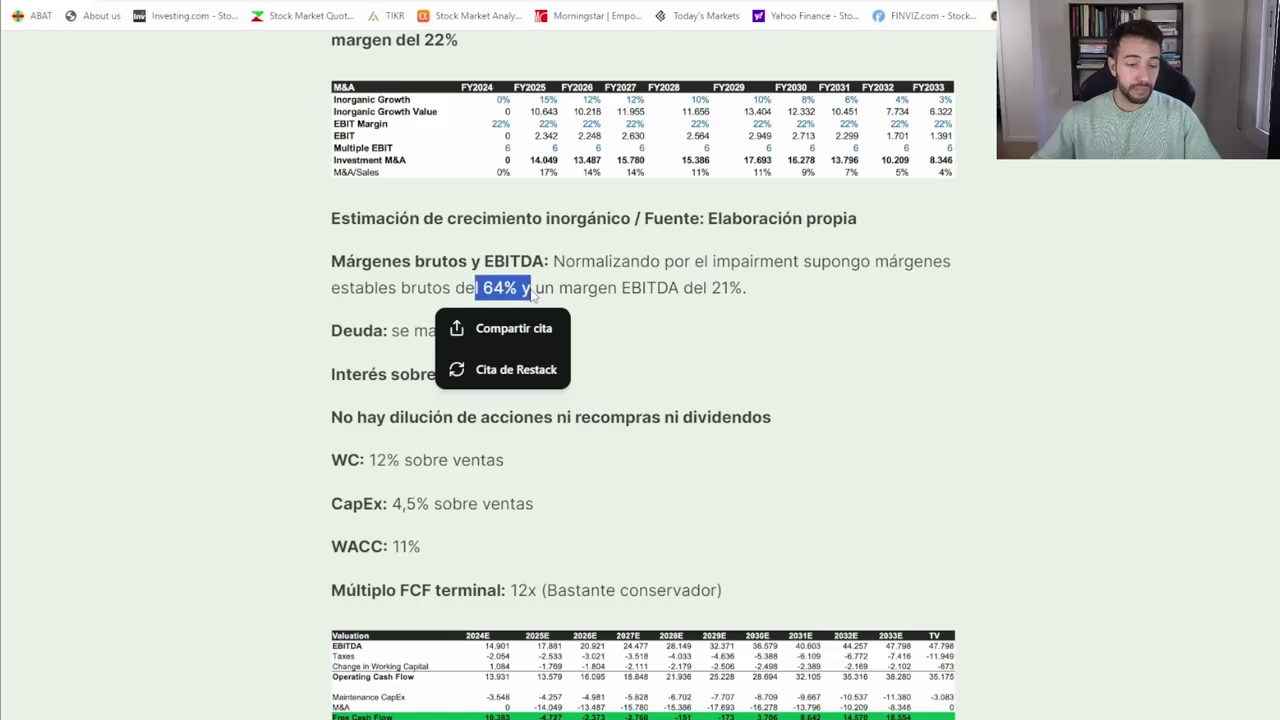
pyautogui.moveTo(694, 290); pyautogui.dragTo(748, 292)
# Review the CapEx, WC, WACC and terminal FCF multiple assumptions, highlighting the 12% of sales, 11% and 12x values
pyautogui.scroll(-1, 580, 374)
pyautogui.moveTo(551, 427); pyautogui.dragTo(391, 428)
pyautogui.moveTo(370, 384); pyautogui.dragTo(514, 385)
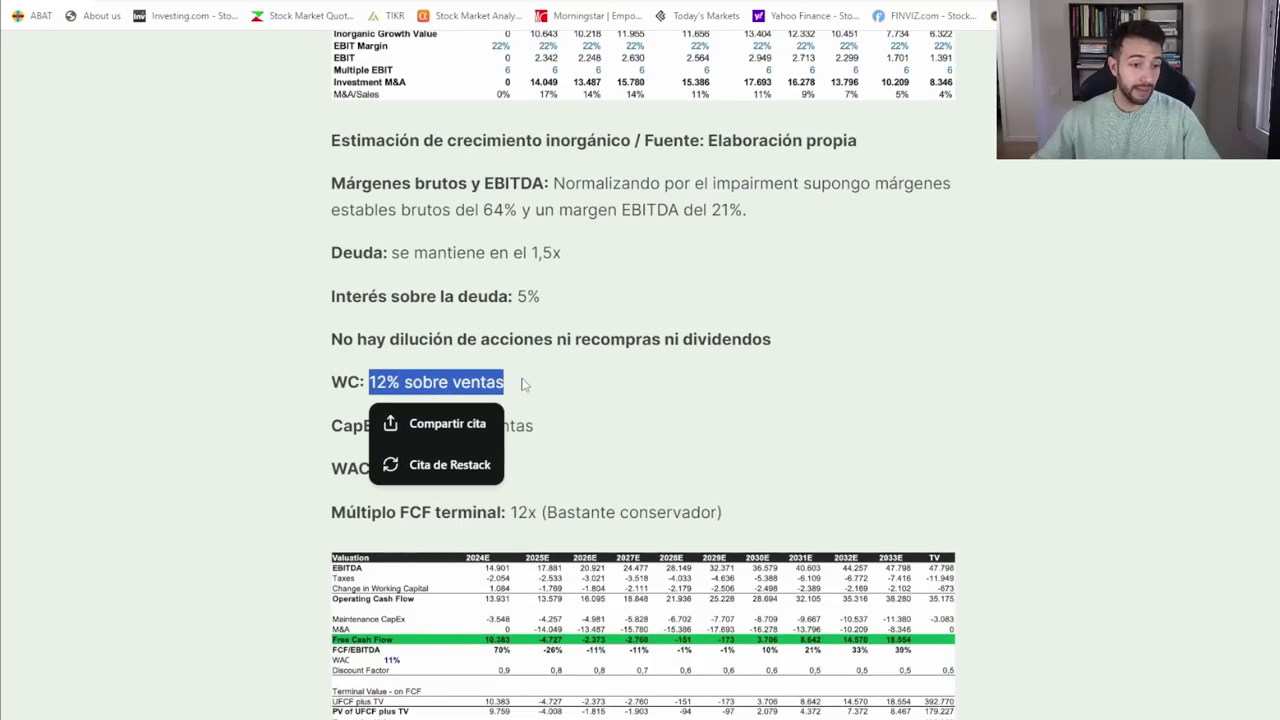
pyautogui.scroll(-2, 528, 339)
pyautogui.moveTo(433, 317); pyautogui.dragTo(393, 314)
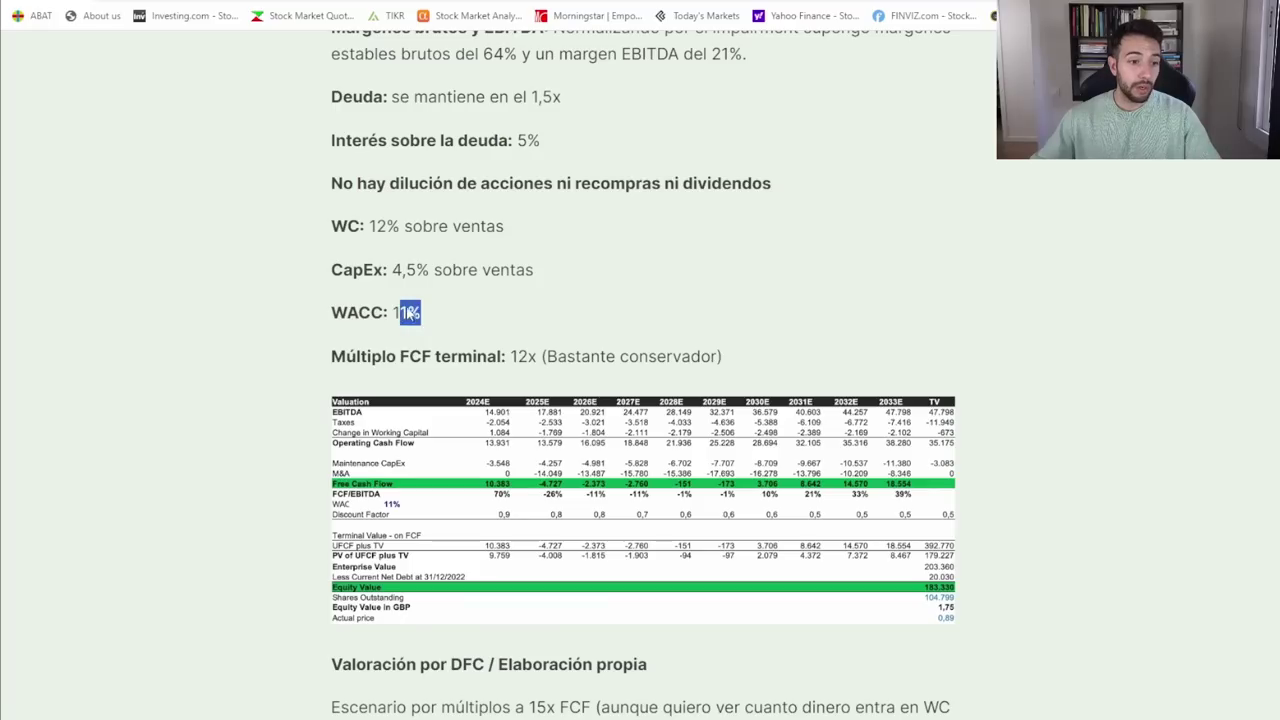
pyautogui.moveTo(510, 356); pyautogui.dragTo(538, 366)
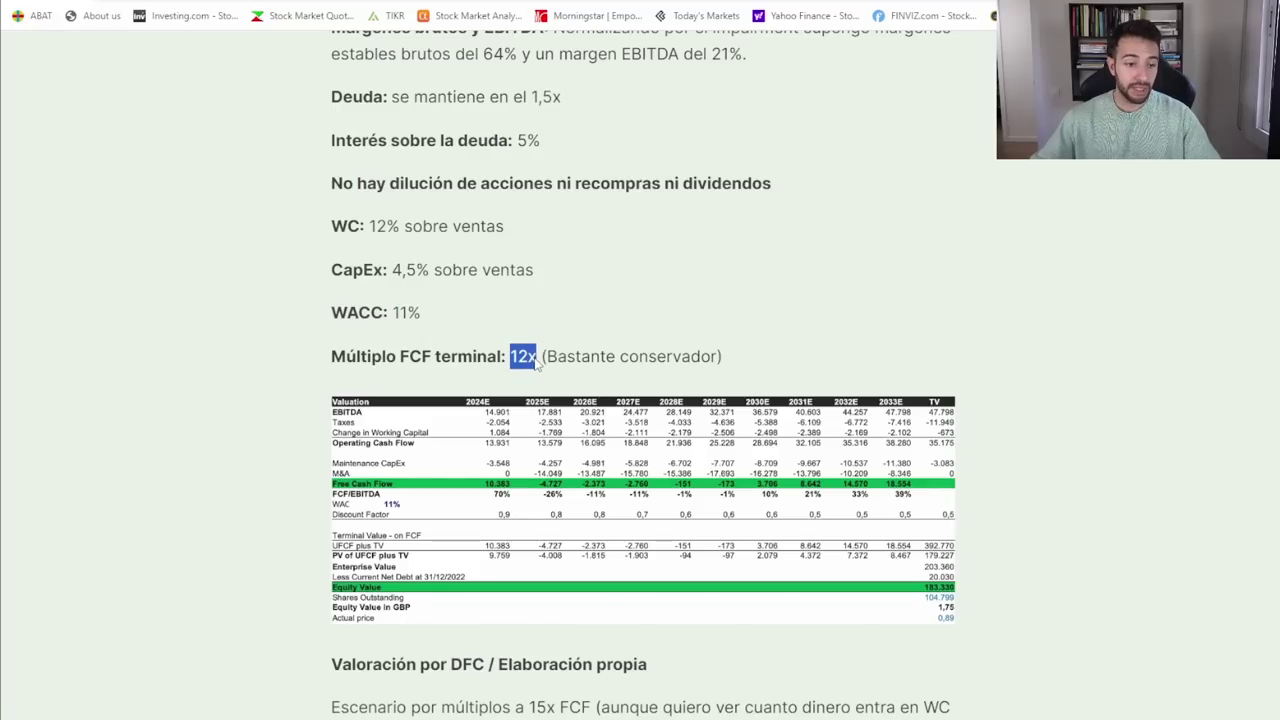
# Enlarge the DCF valuation table to examine its cash flows and equity value, and close the enlarged view
pyautogui.scroll(-2, 537, 366)
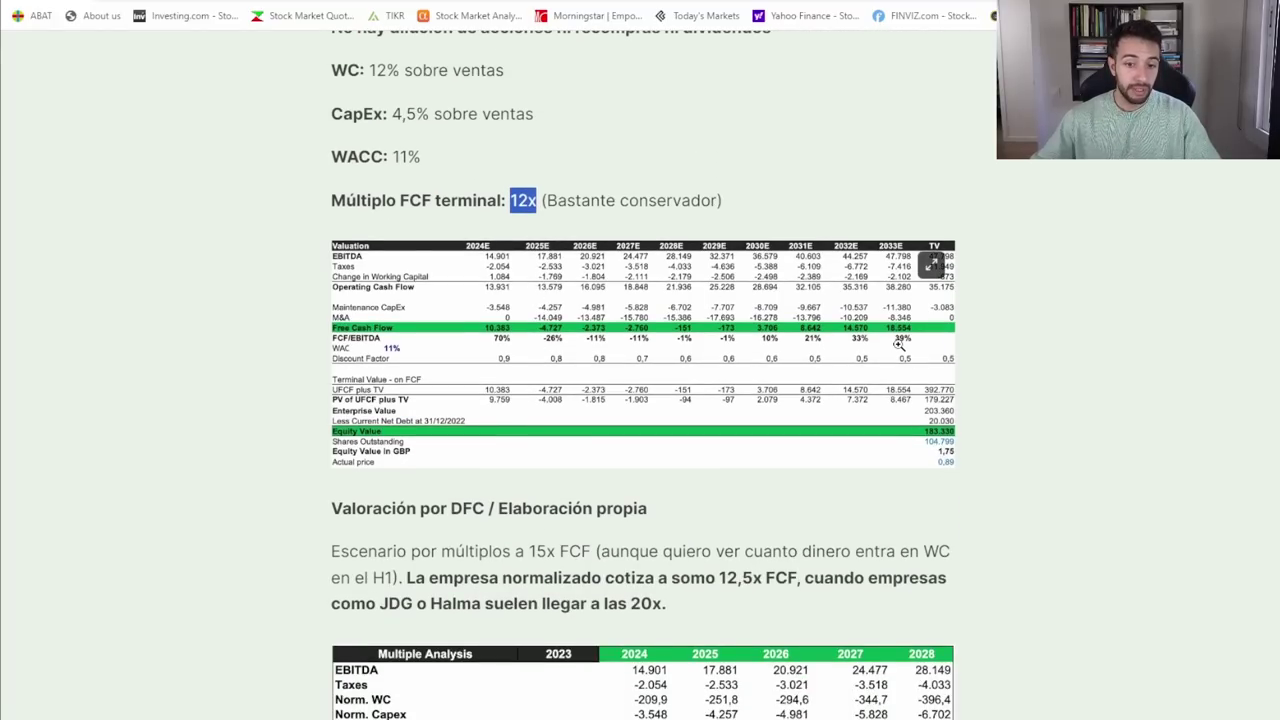
pyautogui.click(899, 342)
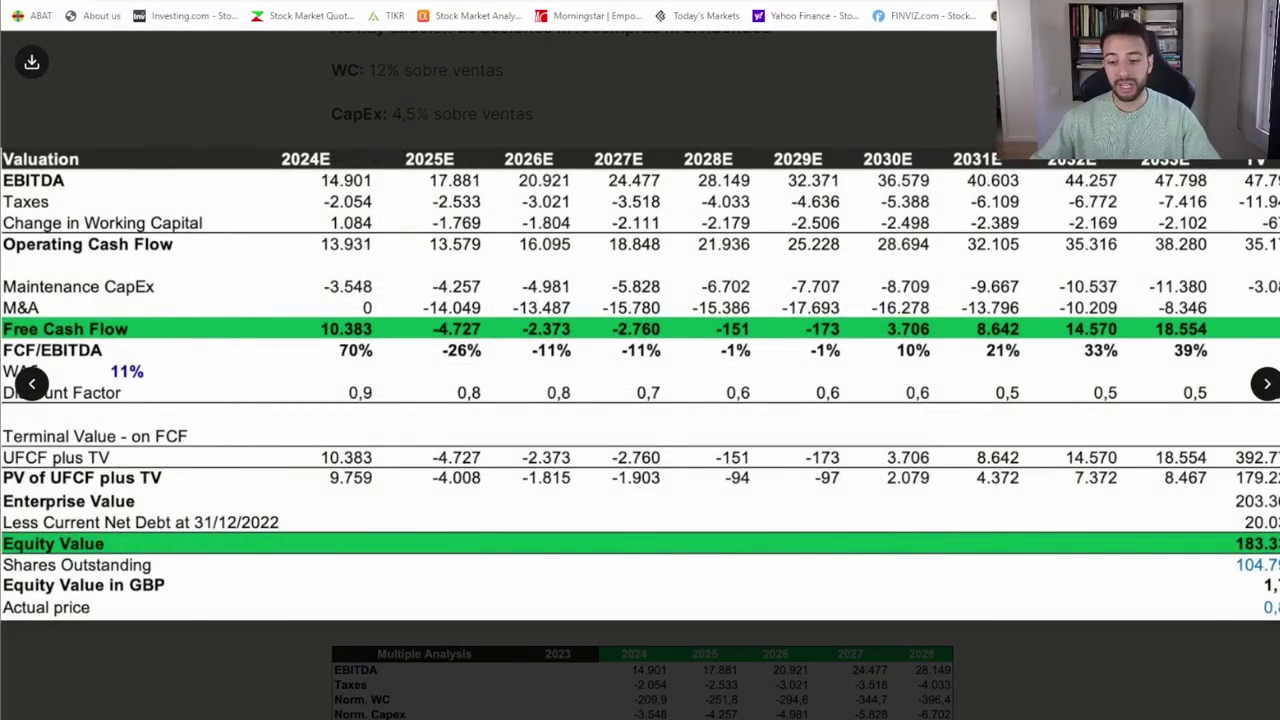
pyautogui.click(725, 366)
# Enlarge the Multiple Analysis table below the 15x FCF scenario to examine its multiples and intrinsic values
pyautogui.scroll(-2, 726, 366)
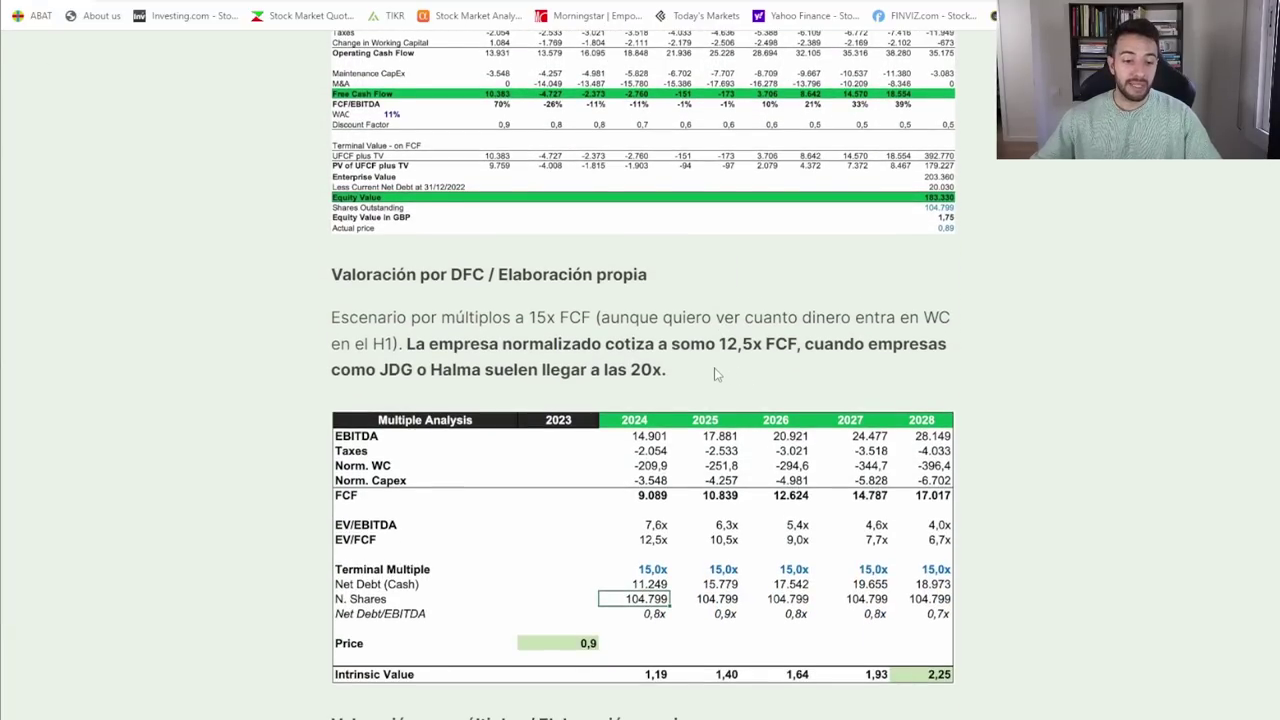
pyautogui.scroll(-2, 716, 374)
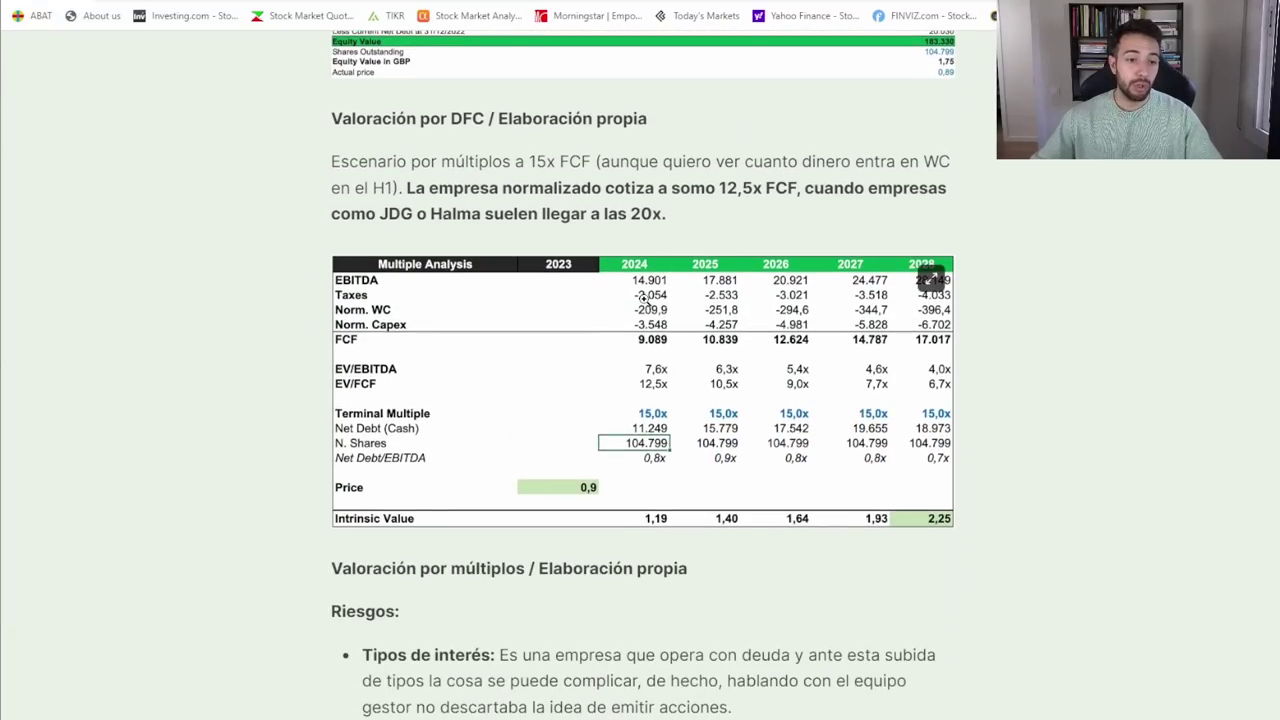
pyautogui.click(645, 300)
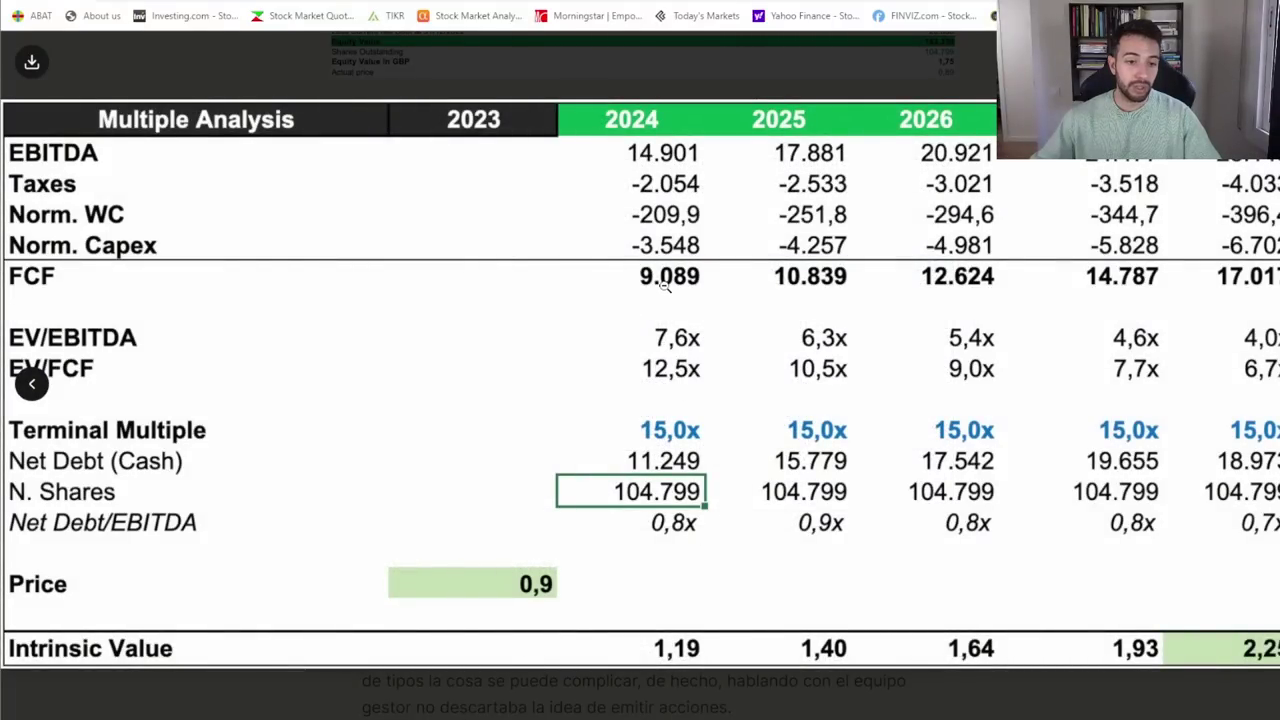